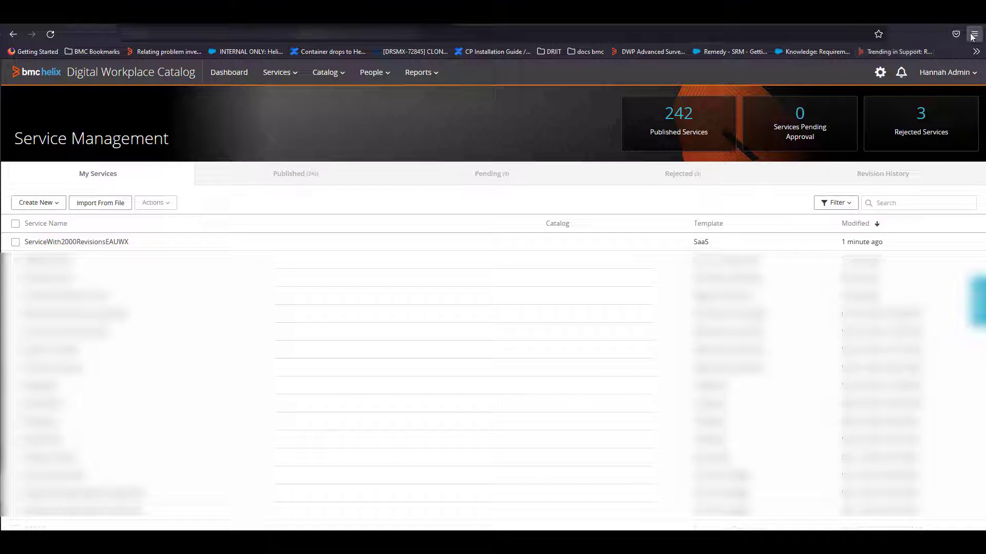
Step: Show the browser's web developer tools and reload the Service Management page to capture its network requests
left_click(895, 304)
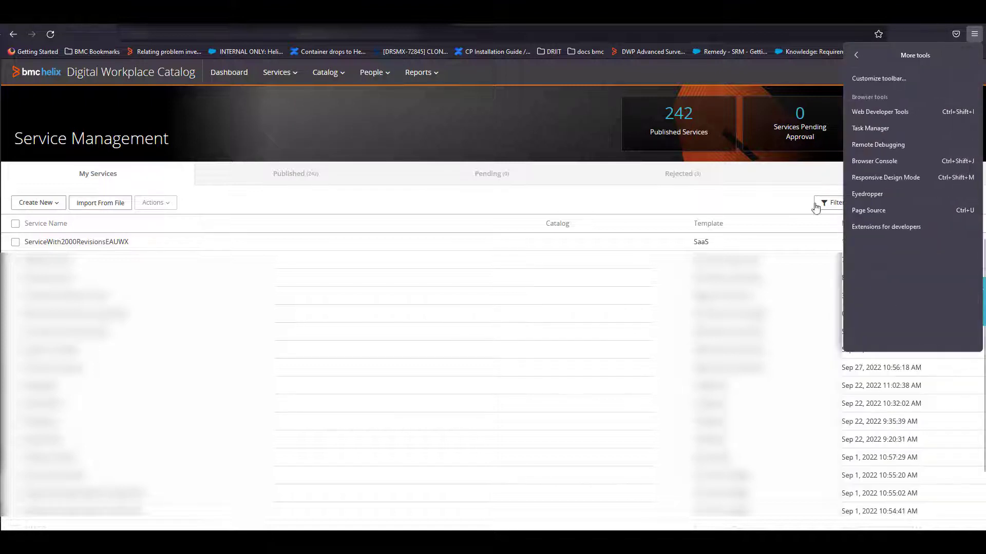
left_click(883, 106)
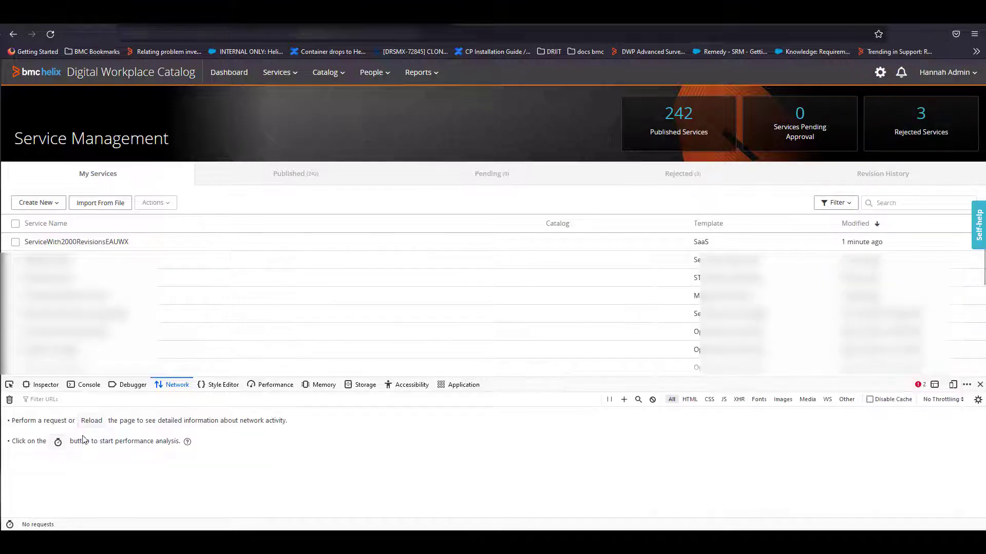
left_click(88, 422)
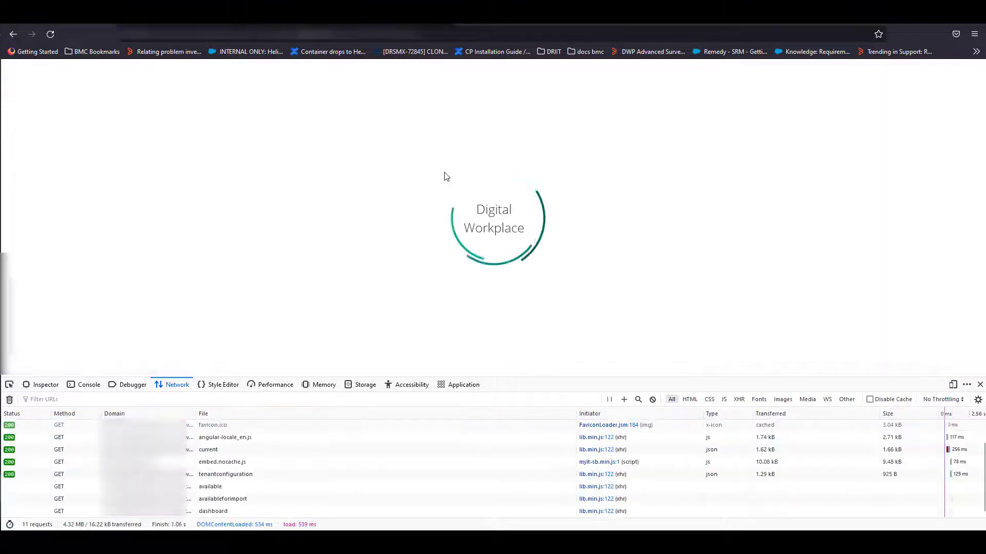
Step: Import ServiceExport (6).zip with source file statuses preserved and workflows overwritten, and select the import's POST request in the network log
left_click(112, 205)
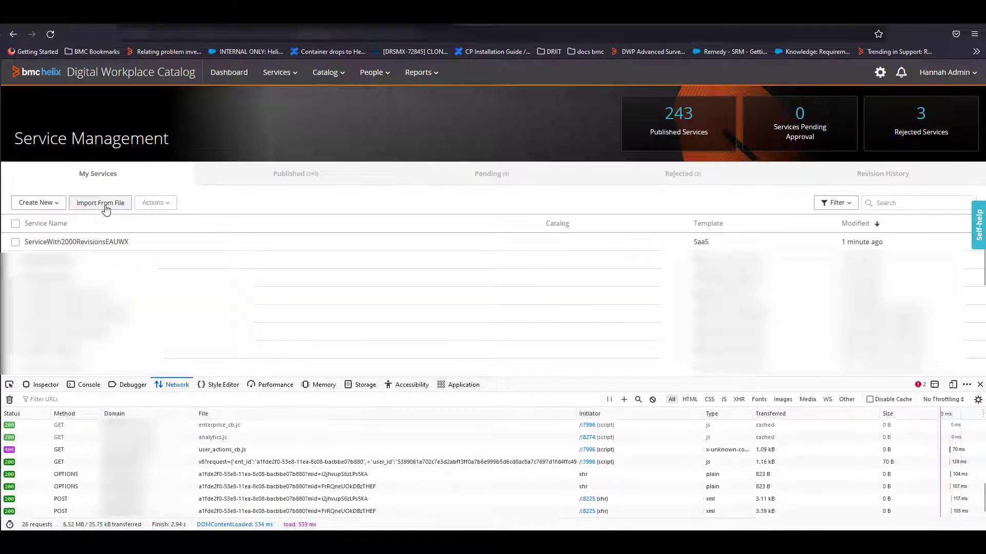
left_click(144, 101)
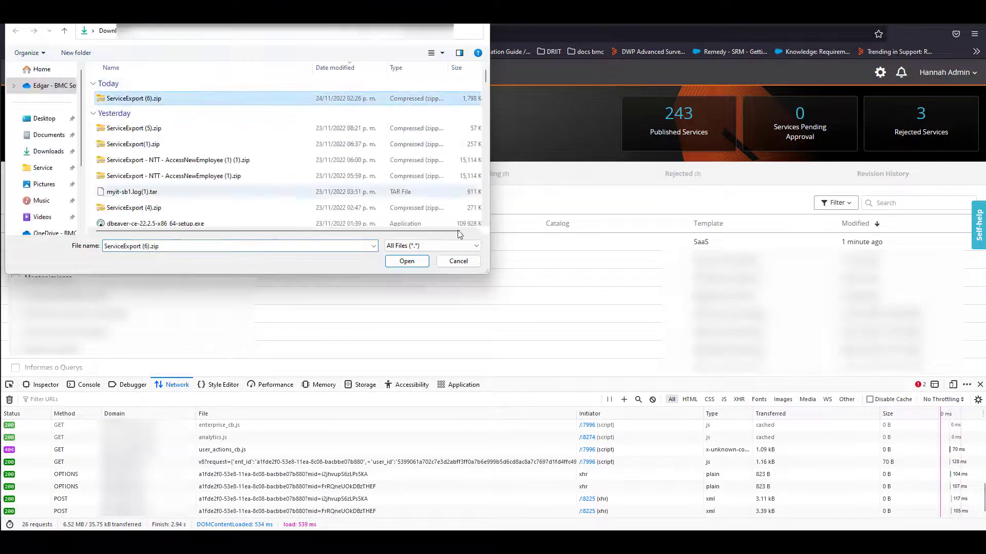
left_click(406, 263)
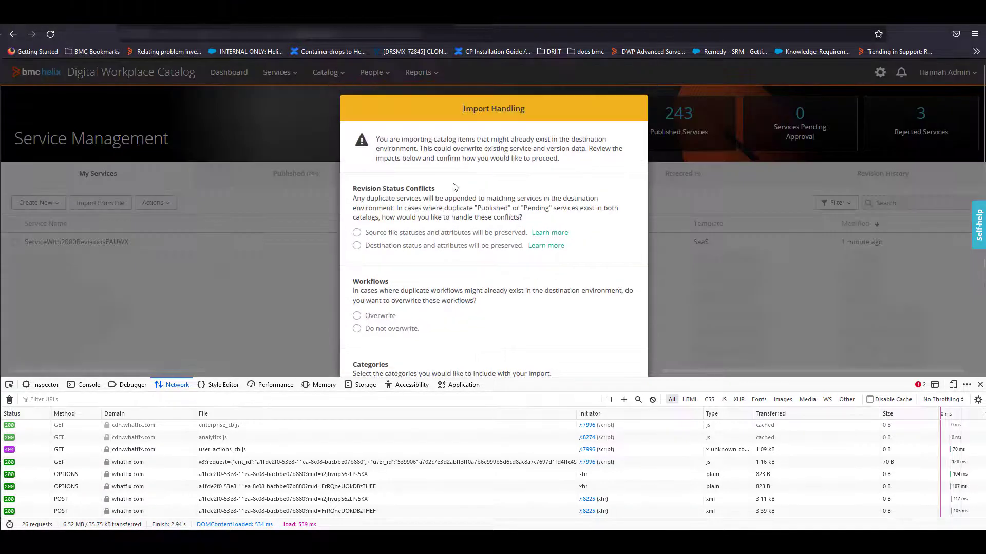
left_click(357, 233)
left_click(393, 317)
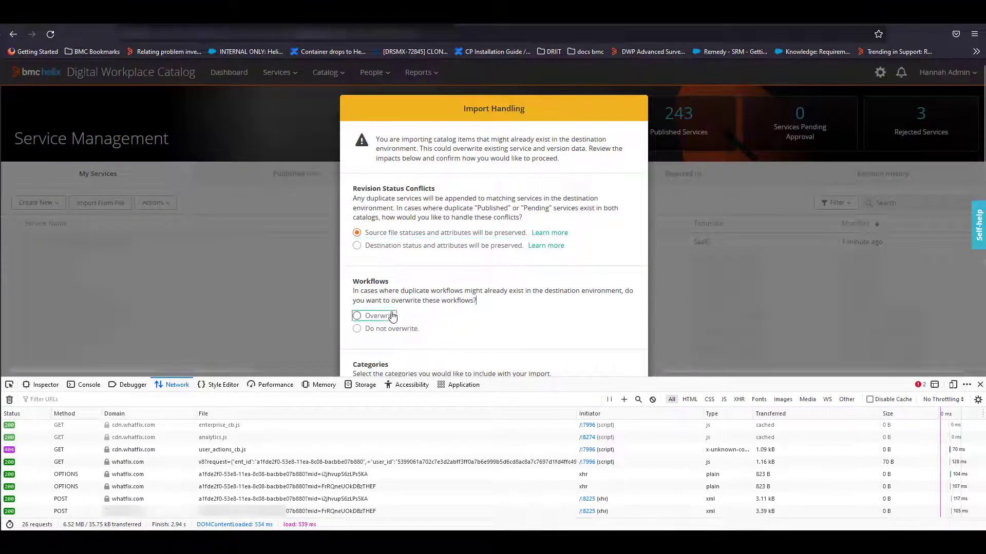
scroll(425, 290, "down", 3)
left_click(575, 324)
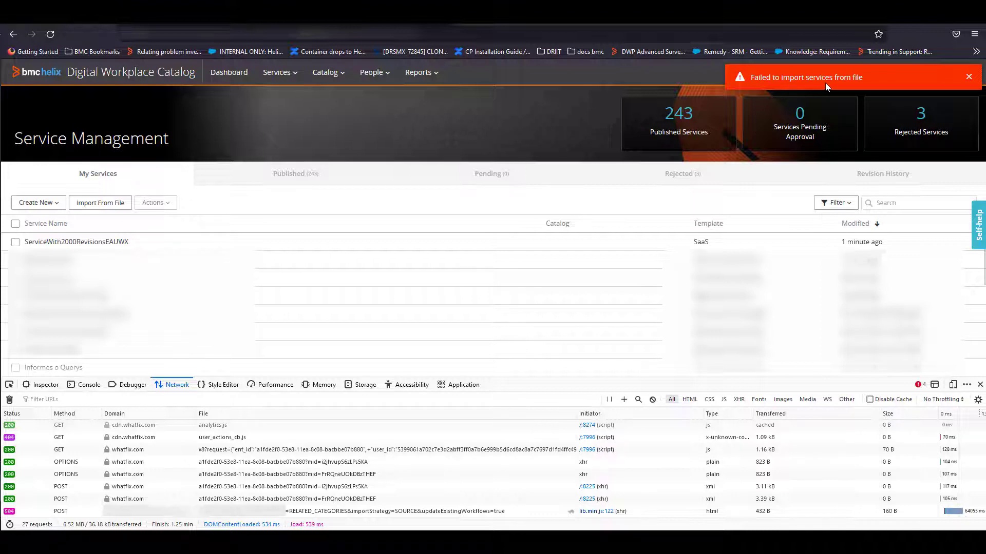
left_click(36, 512)
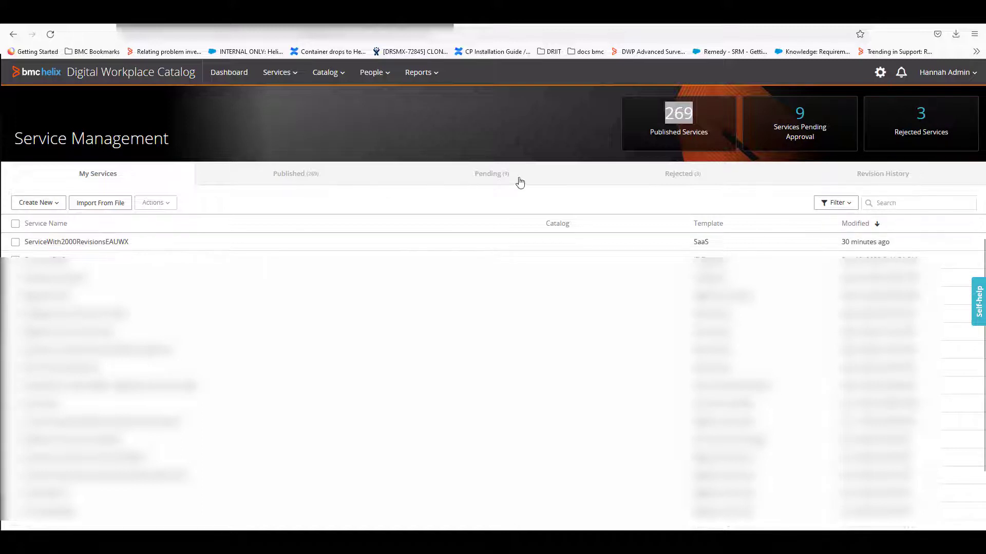
Step: Examine the ServiceWith2000RevisionsEAUWX entries in the revision history and the filters available for them
left_click(880, 182)
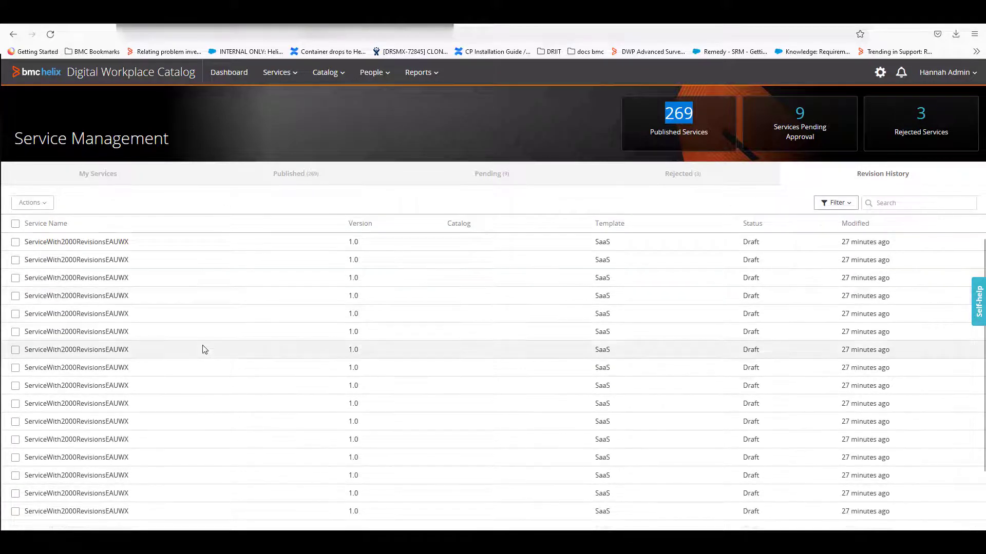
scroll(203, 348, "down", 2)
scroll(205, 350, "down", 8)
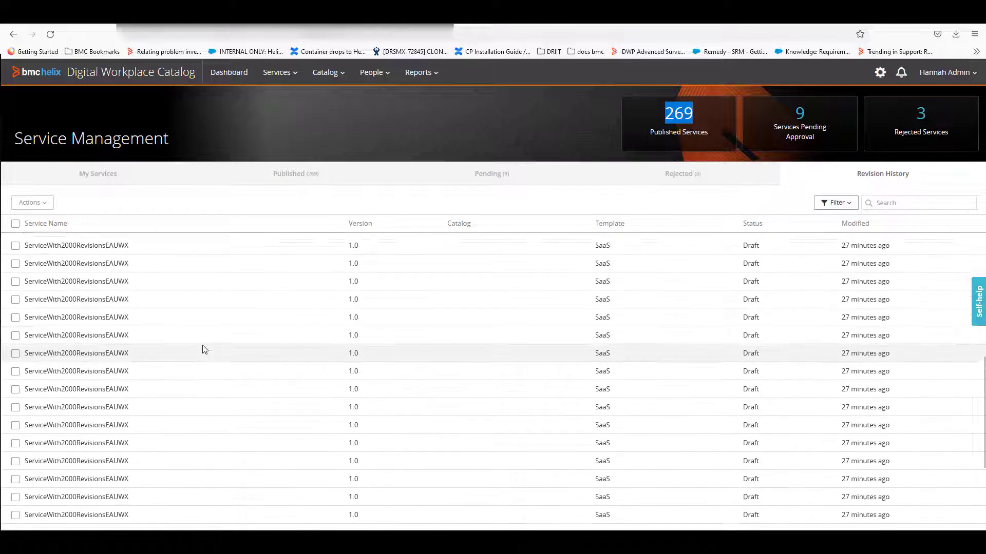
scroll(204, 349, "up", 10)
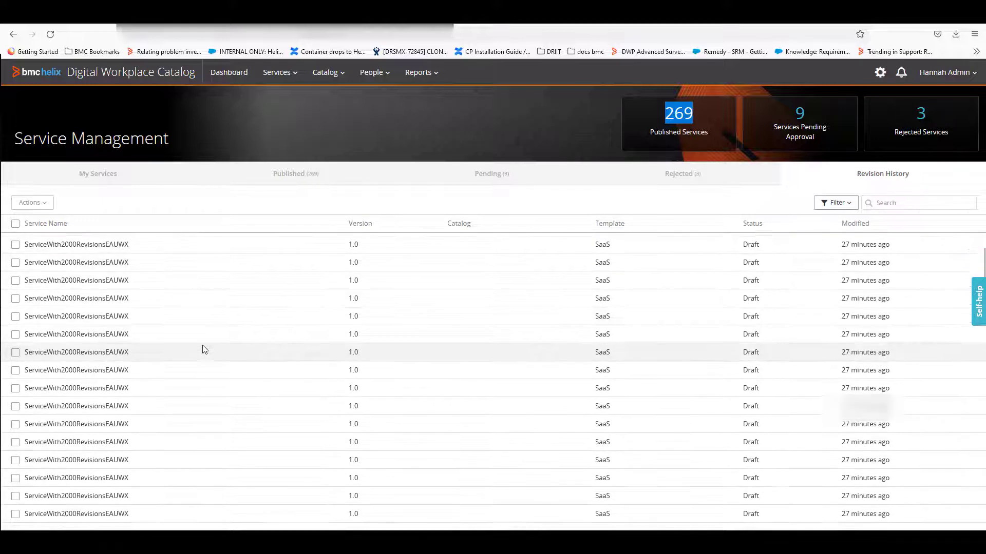
left_click(837, 202)
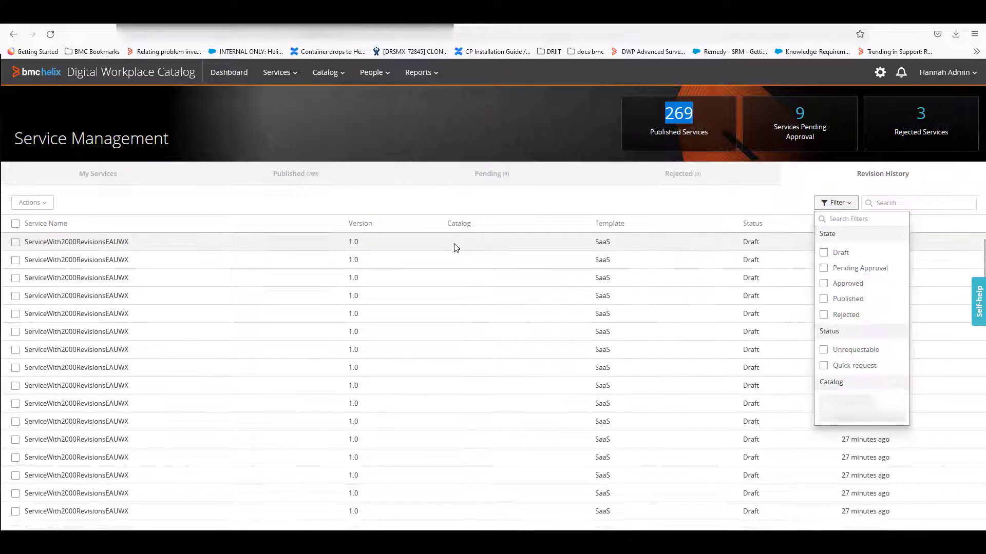
scroll(294, 307, "down", 2)
scroll(294, 307, "down", 2)
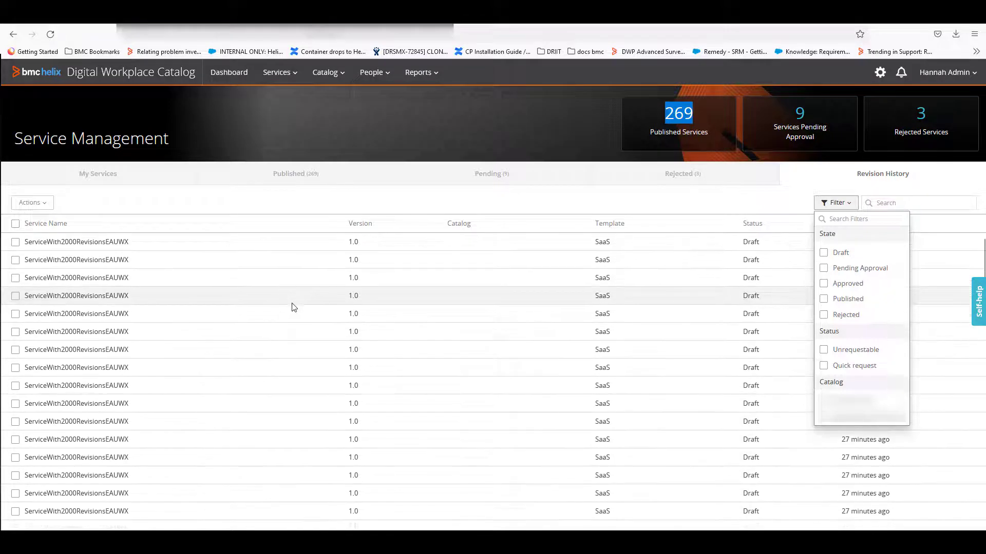
Step: Select all revisions in the revision history and show the bulk actions available for them
left_click(15, 224)
left_click(41, 203)
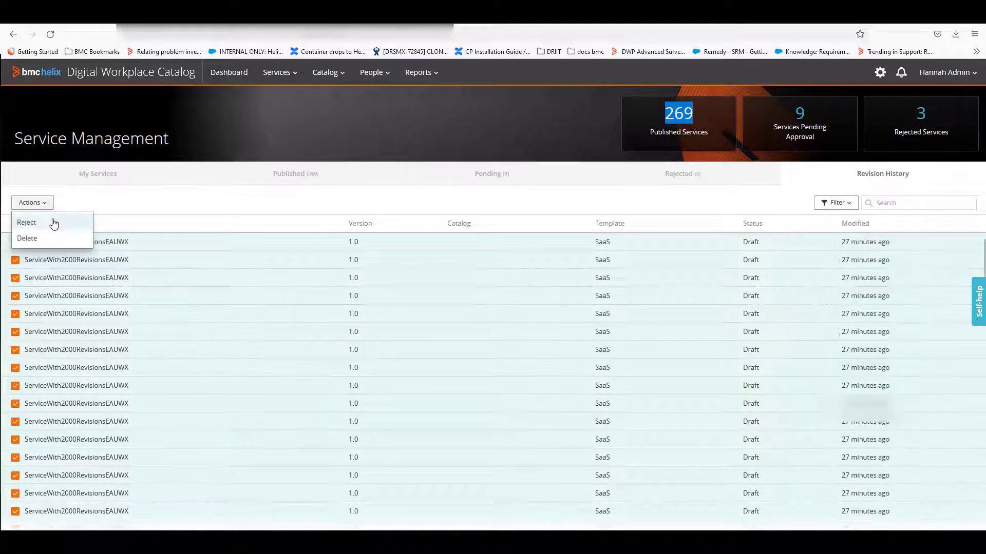
scroll(278, 337, "down", 15)
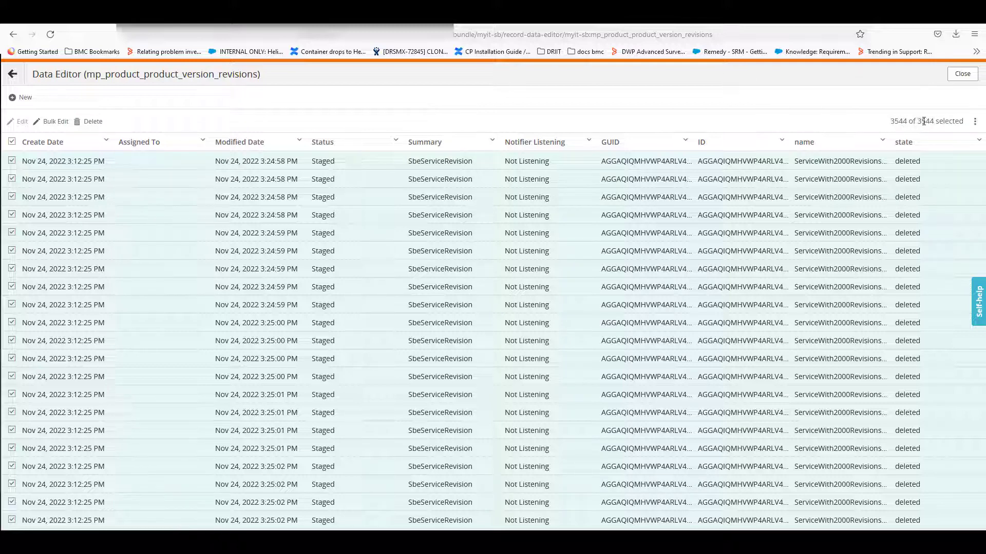
Step: Delete all selected ServiceWith2000RevisionsEAUWX records from mp_product_product_version_revisions in the Data Editor
left_click(93, 122)
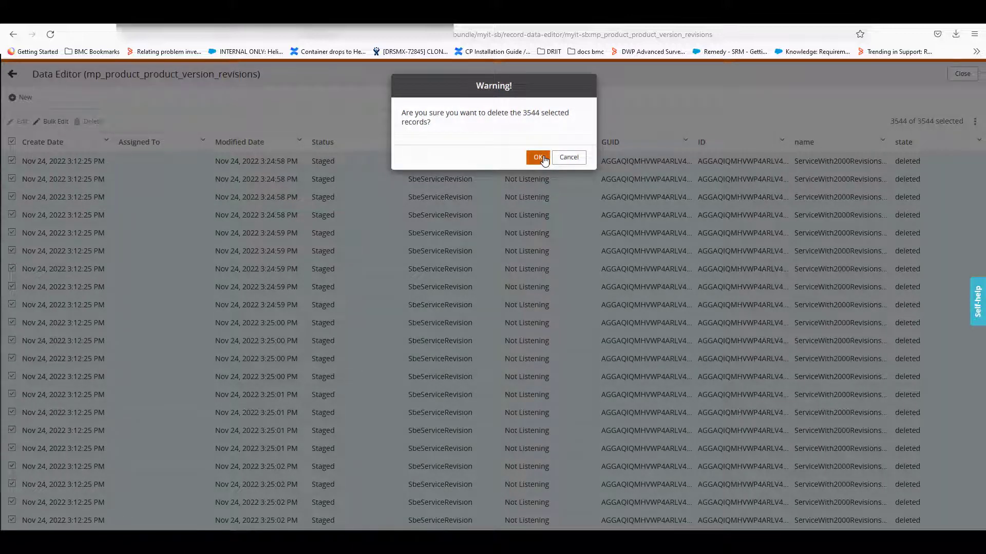
left_click(539, 157)
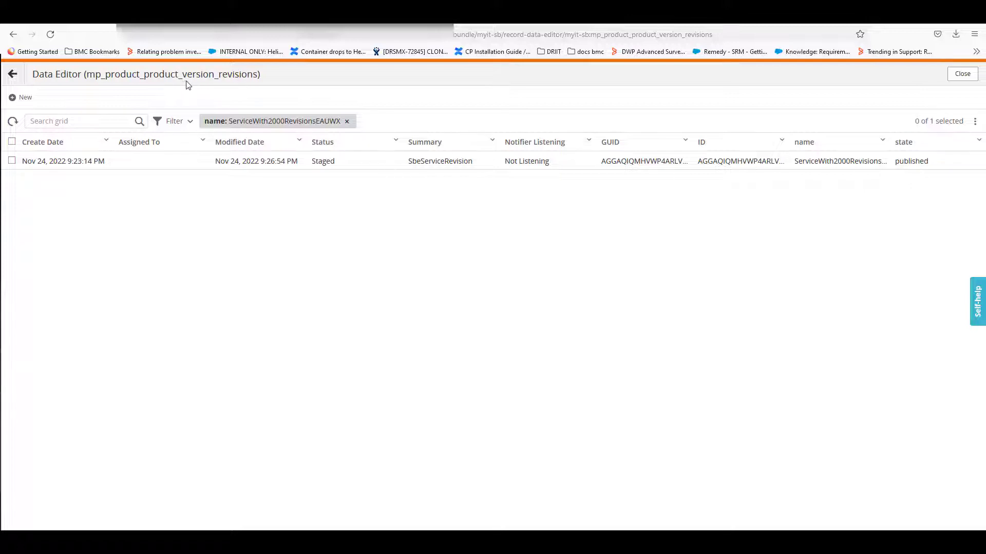
Step: Return to My Services in the catalog, export ServiceWith2000RevisionsEAUWX, and check the browser downloads for the exported zip file
left_click(101, 20)
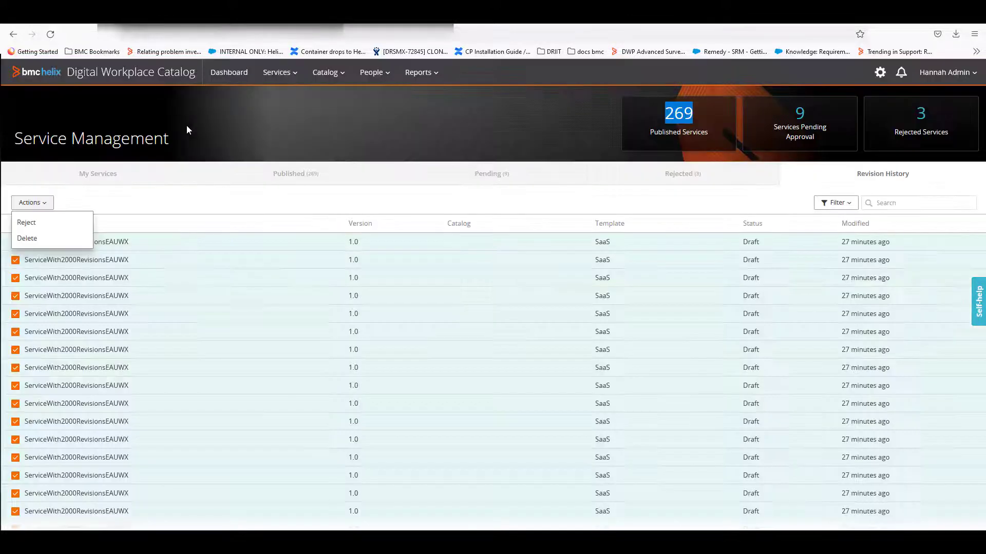
left_click(117, 177)
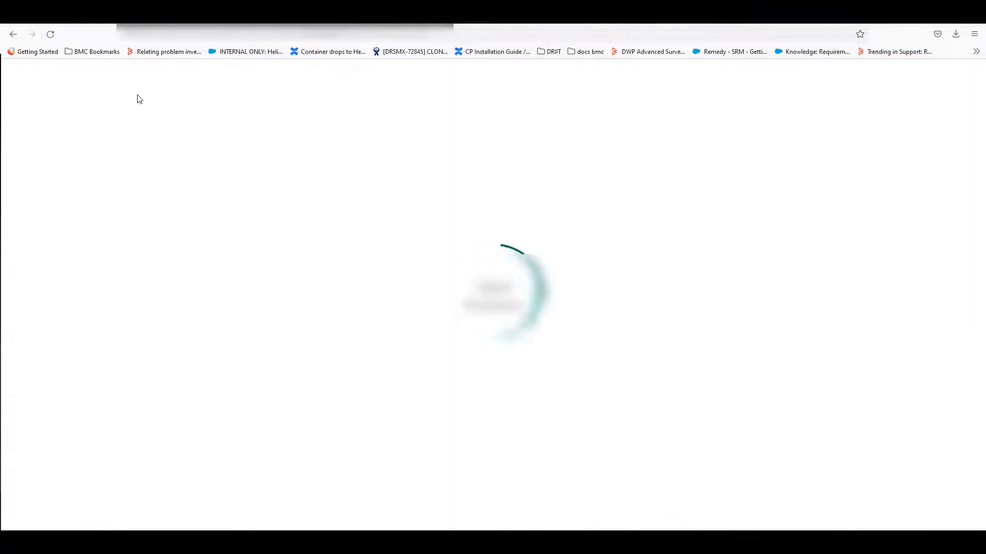
left_click(97, 246)
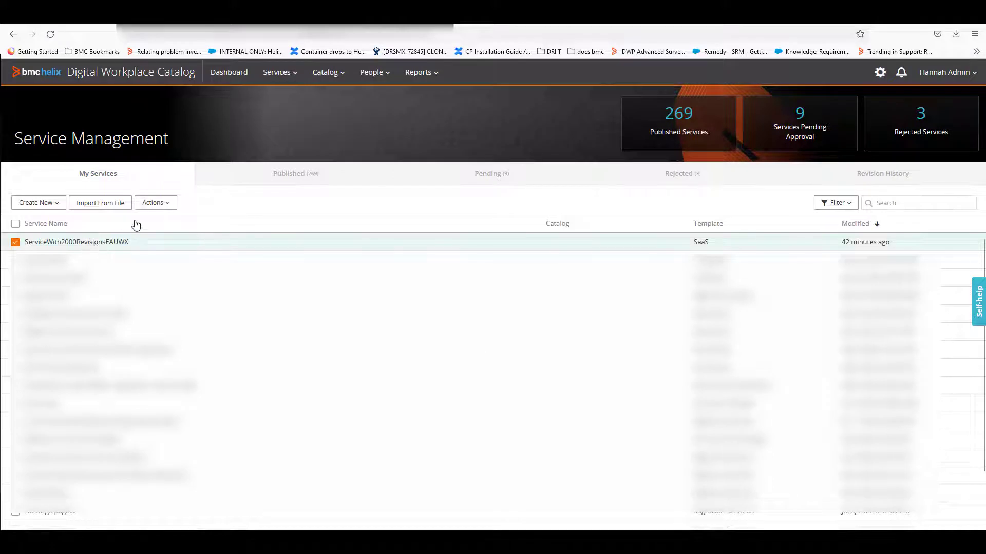
left_click(152, 201)
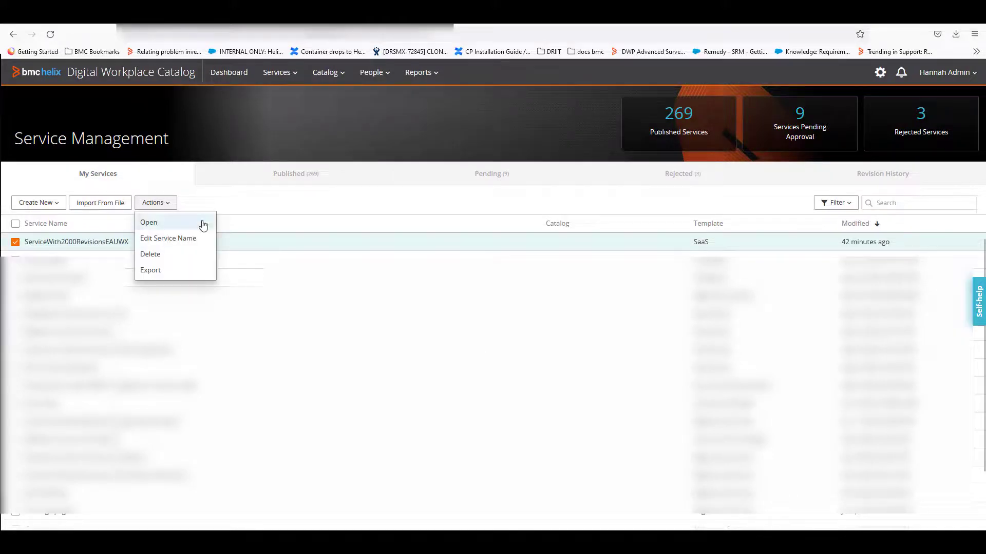
left_click(162, 272)
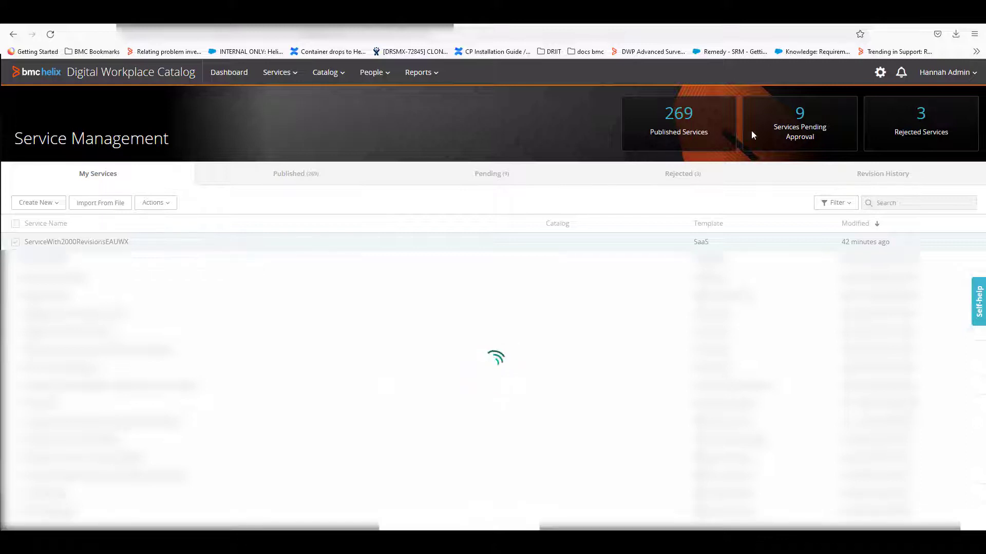
left_click(953, 36)
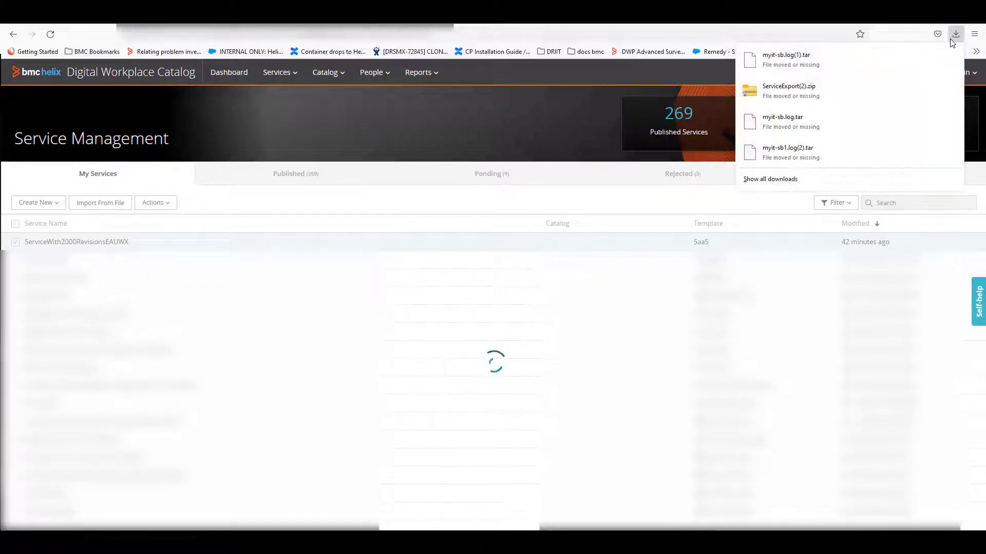
left_click(596, 115)
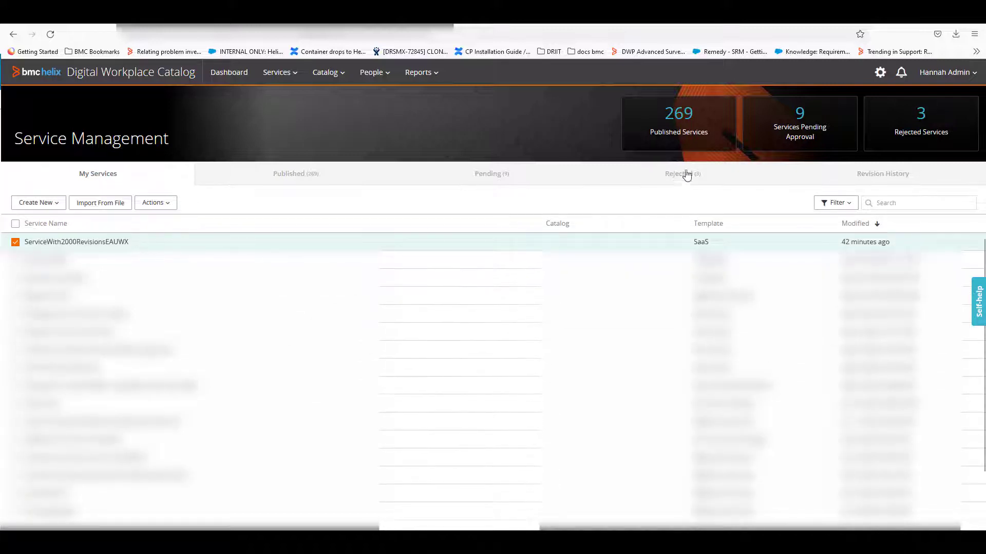
left_click(956, 34)
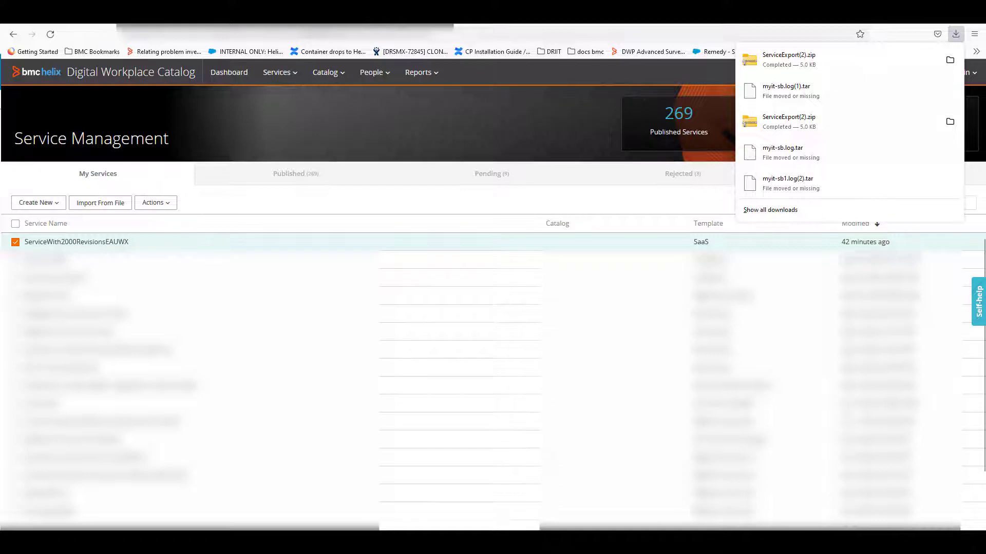
key("Escape")
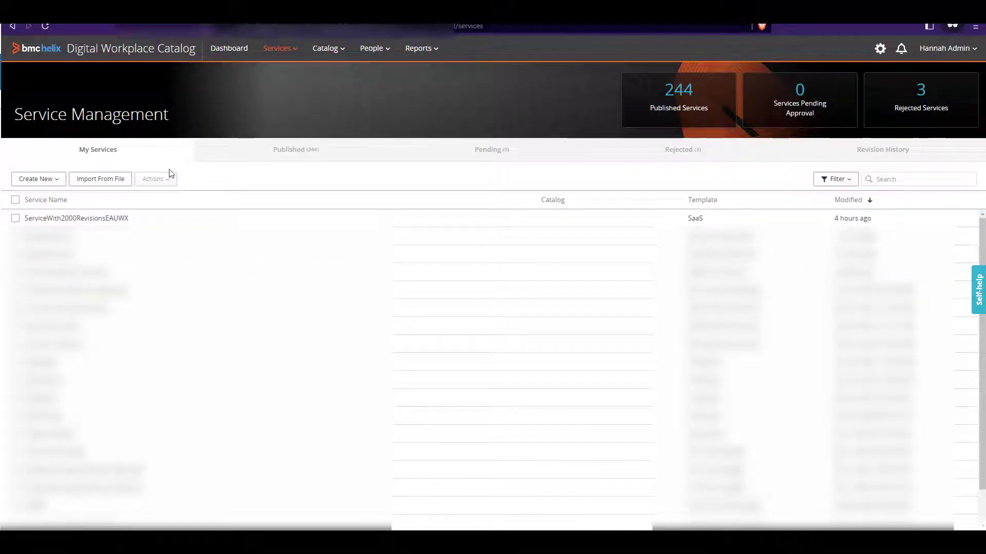
Step: Import ServiceExport(2).zip into the destination catalog, preserving source file statuses and attributes and overwriting duplicate workflows
left_click(108, 185)
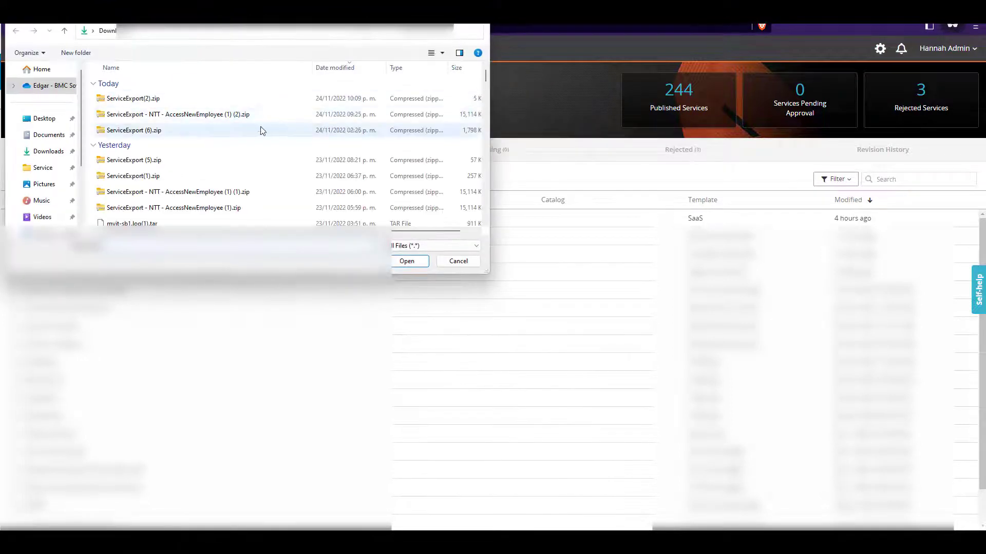
left_click(176, 100)
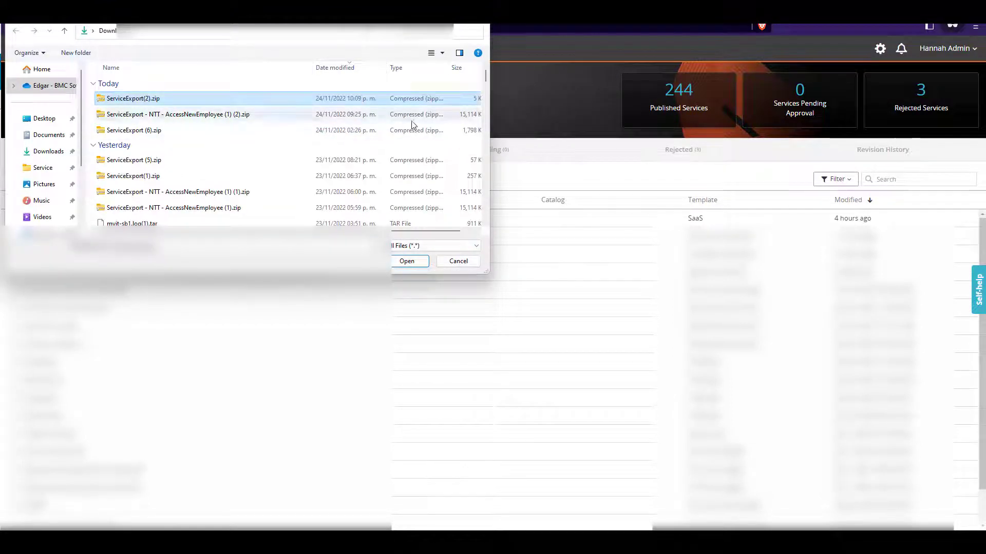
left_click(406, 263)
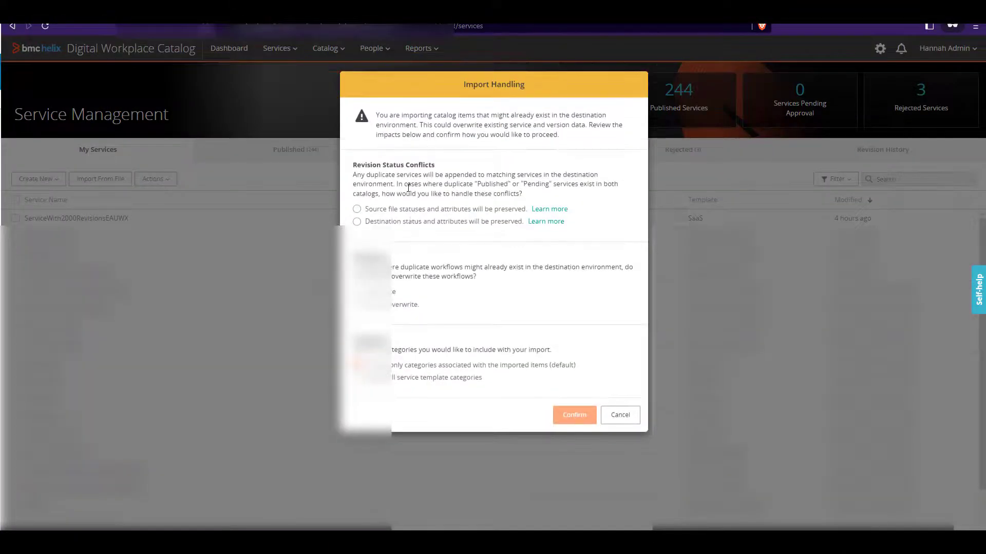
left_click(388, 212)
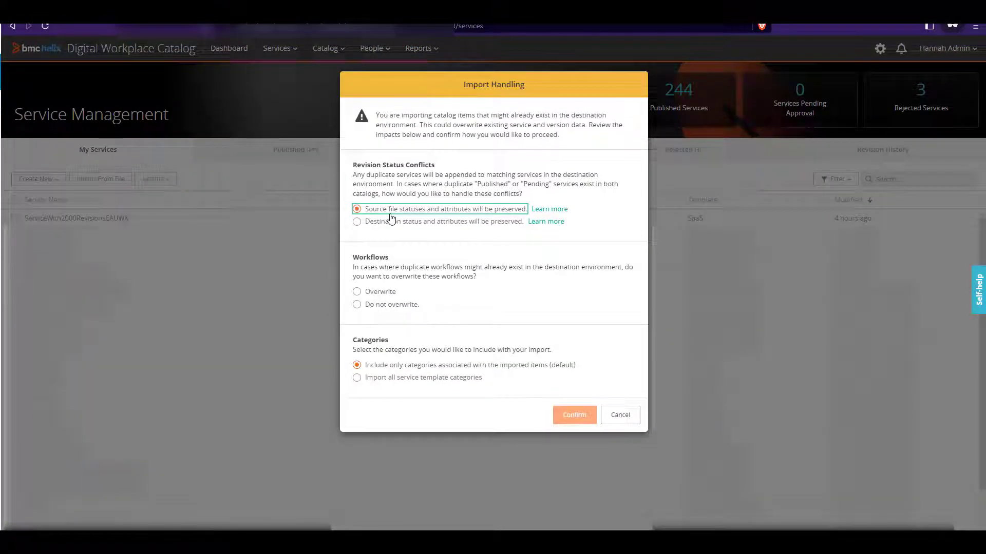
left_click(379, 291)
left_click(579, 413)
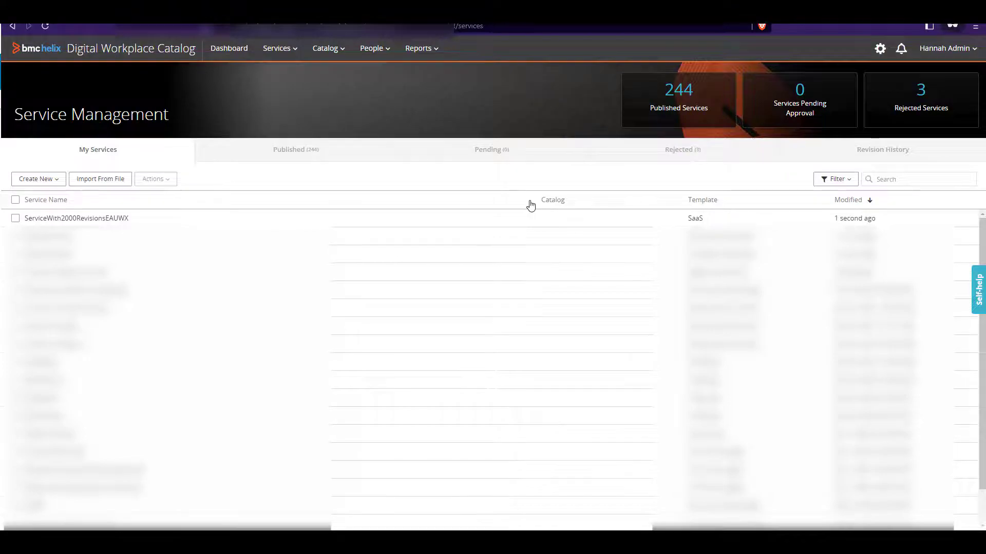
Step: Switch to the database SQL editor and select the whole DELETE statement that spares published and requested revisions
key("alt+Tab")
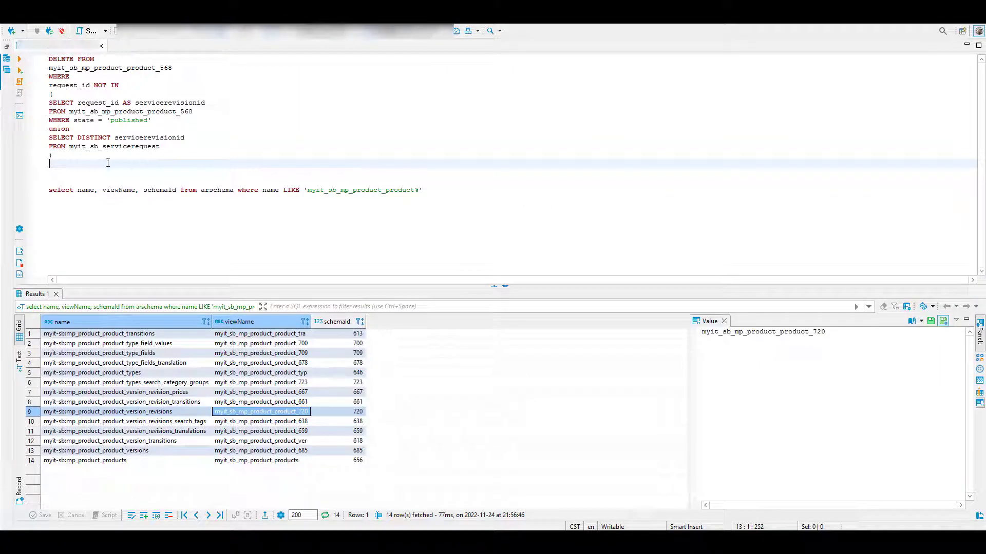
key("shift+Up")
key("shift+Up")
key("shift+Up")
key("shift+Up")
key("shift+Up")
key("shift+Up")
key("shift+Up")
key("shift+Up")
key("shift+Up")
key("shift+Up")
key("shift+Up")
key("shift+Up")
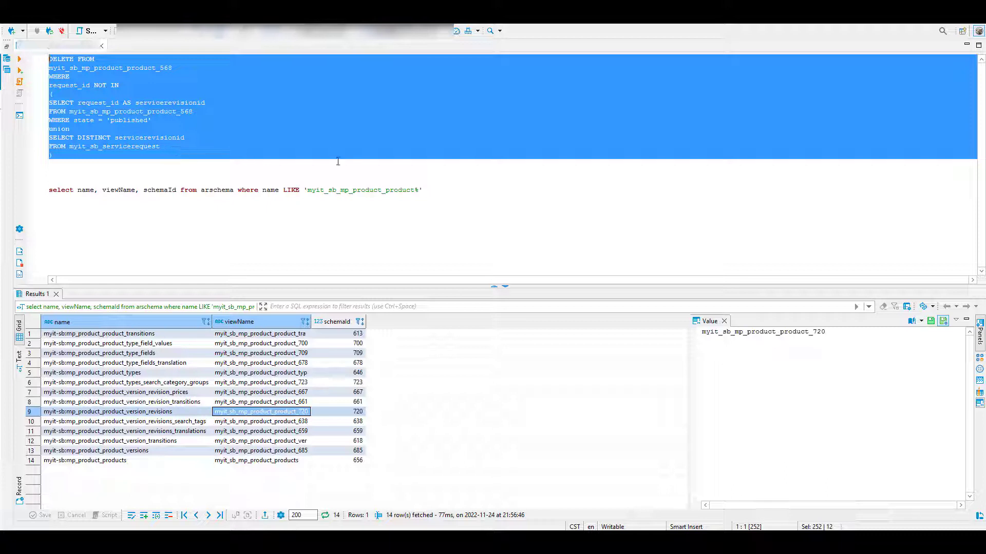
Step: Run the arschema query for names like 'myit_sb_mp_product_product%', and select the table name after DELETE FROM
left_click(437, 190)
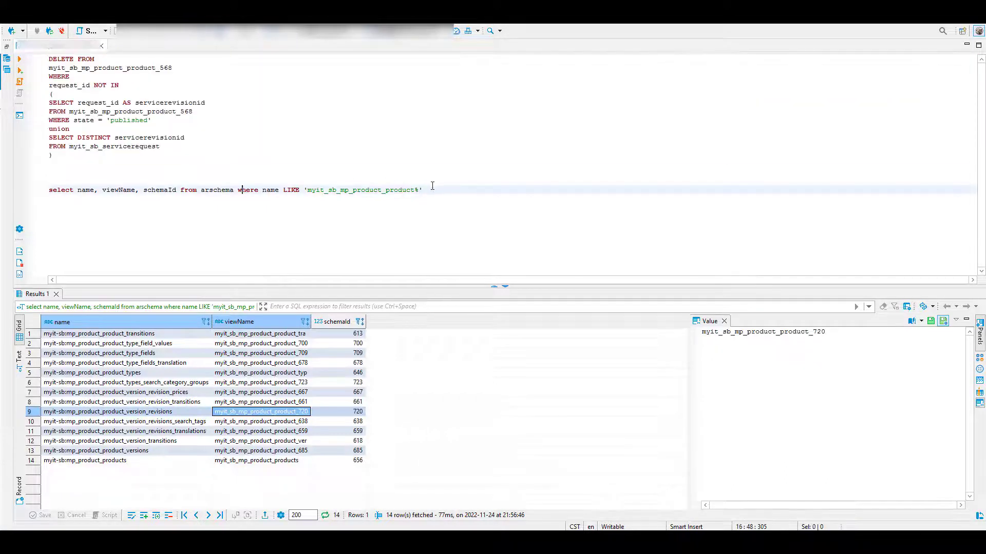
left_click_drag(423, 191, 46, 192)
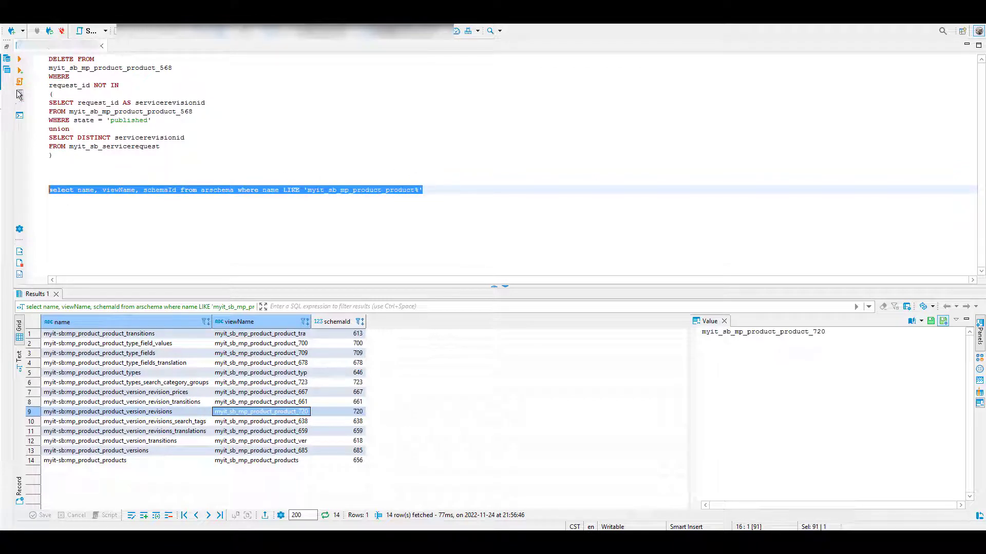
left_click(20, 59)
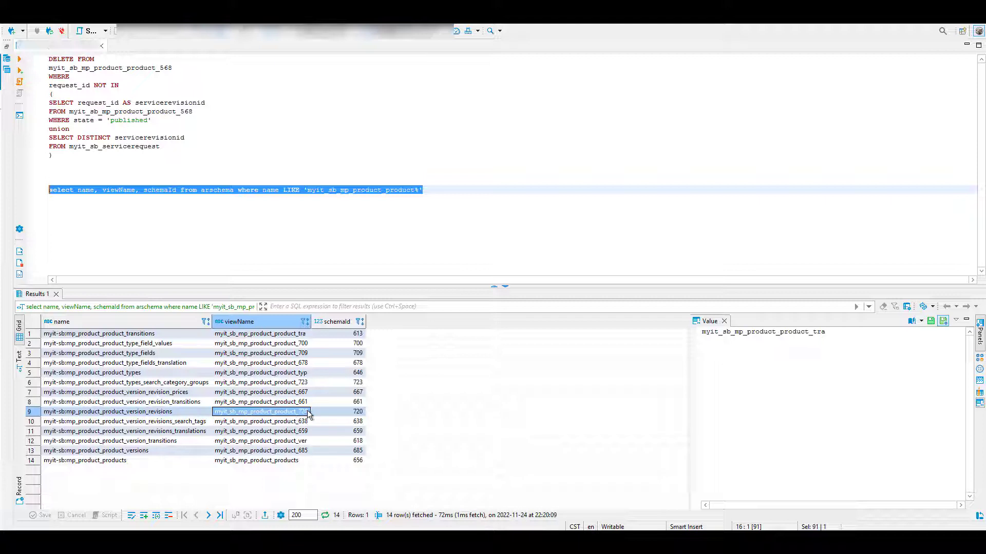
left_click_drag(172, 67, 49, 67)
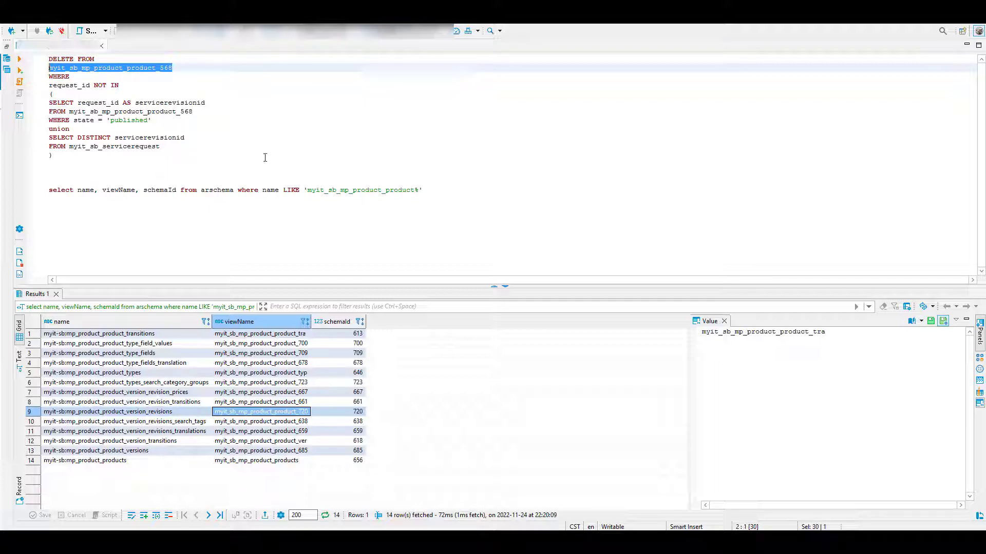
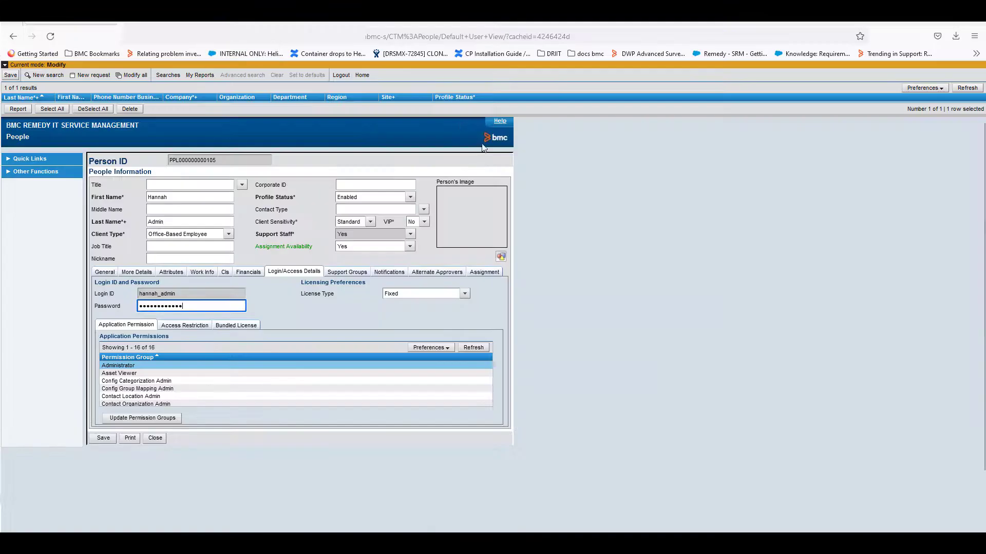
Step: Enter a new password in the admin user's People record, save it, and confirm the password
left_click_drag(201, 307, 131, 307)
type("•••")
left_click(11, 75)
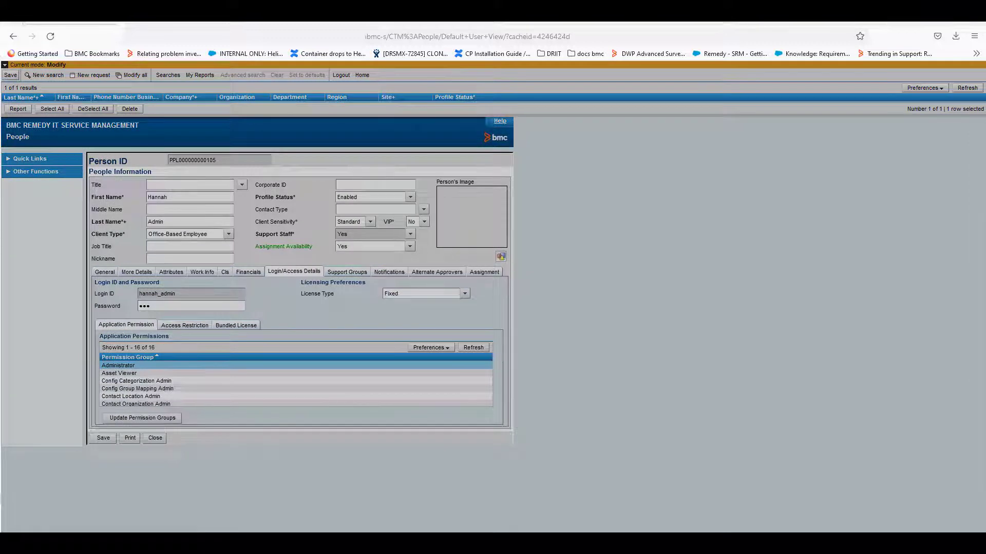
left_click_drag(186, 250, 307, 250)
type("••")
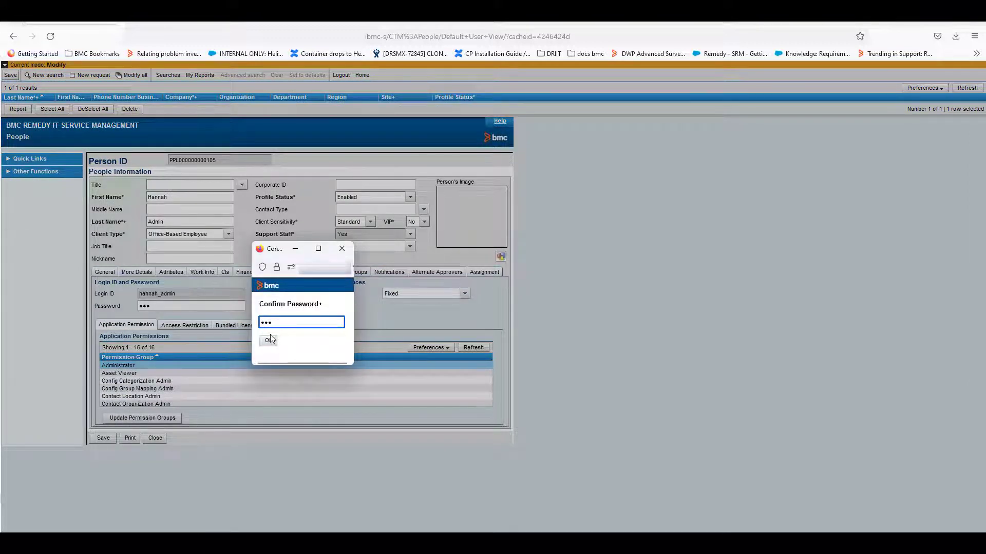
left_click(269, 341)
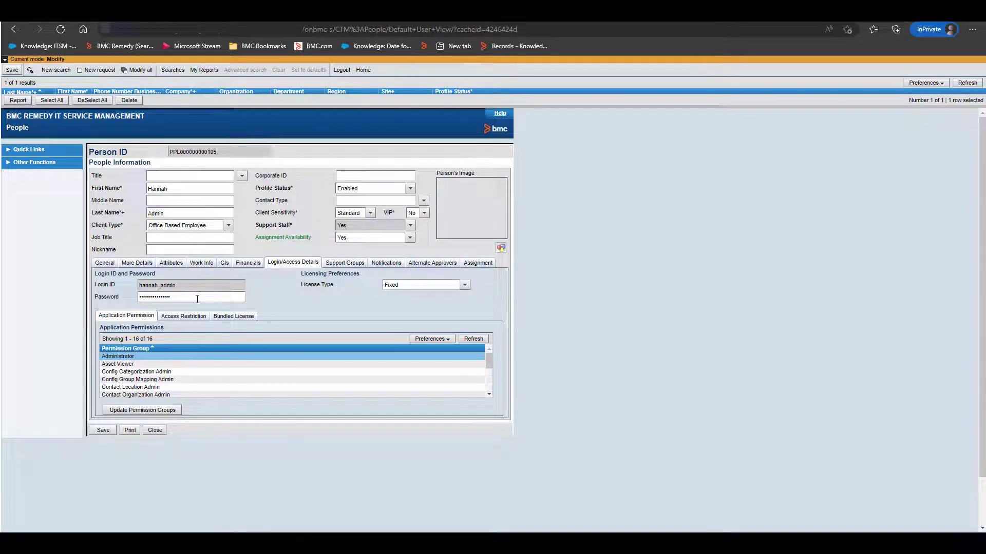
Step: In the InPrivate browser's People form, replace the admin user's login password, save the record, and confirm the new password
double_click(197, 300)
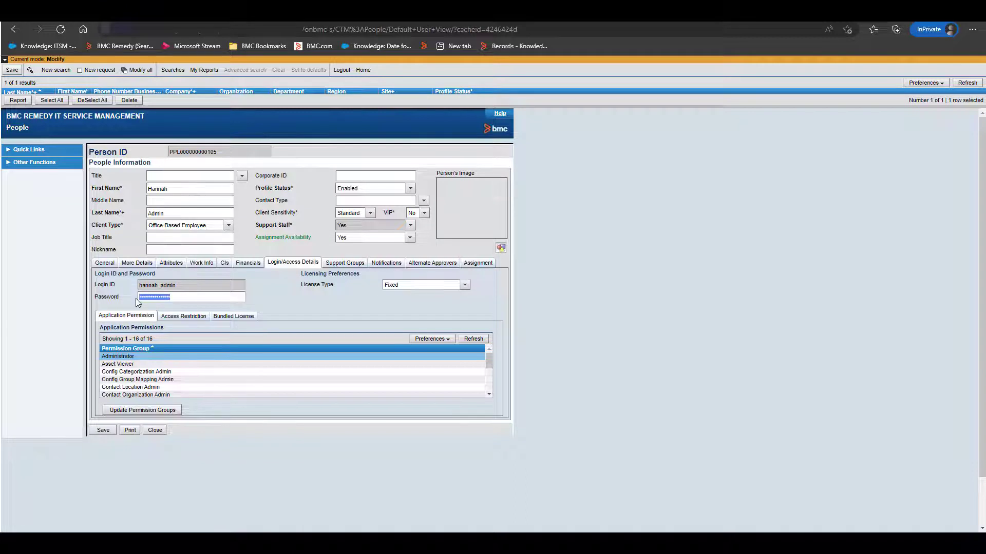
left_click(246, 272)
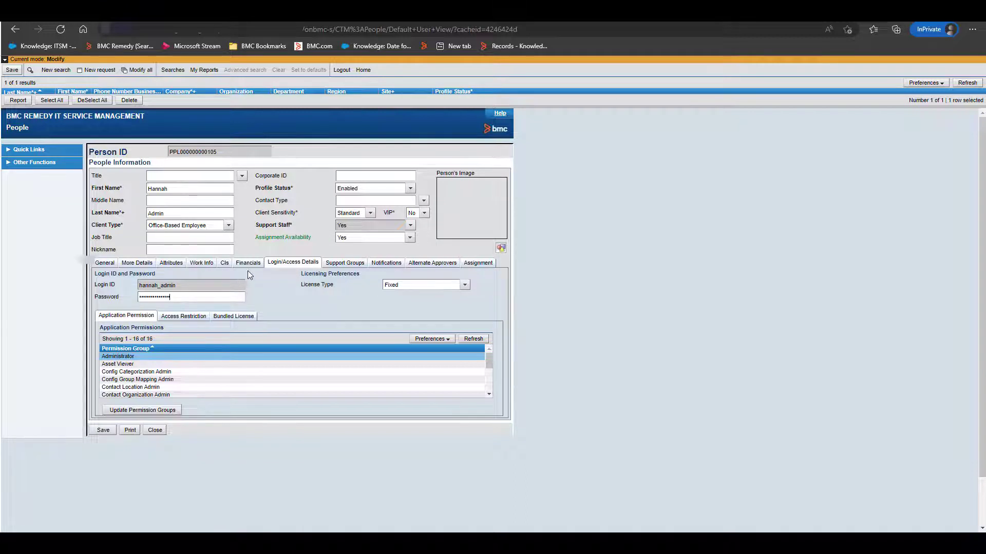
left_click(12, 71)
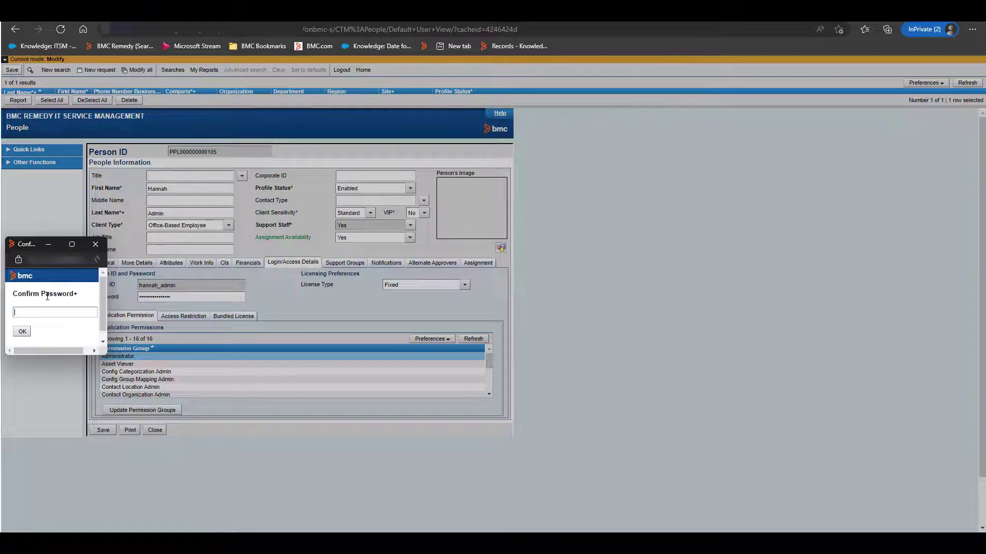
type("•••••••••••••••")
left_click(22, 331)
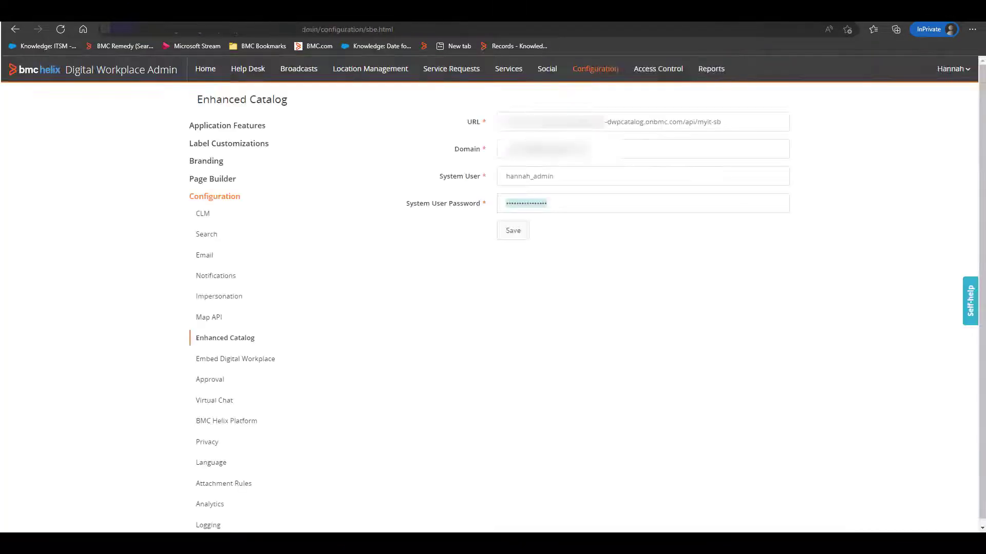
Step: Enter the updated System User Password in the Enhanced Catalog configuration of Digital Workplace Admin and save
triple_click(526, 203)
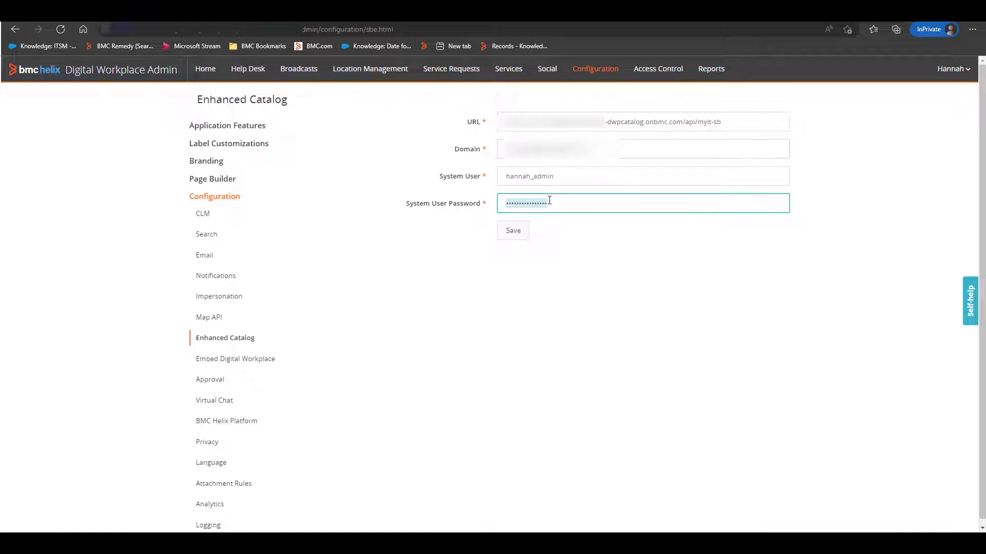
left_click(574, 203)
left_click_drag(574, 203, 469, 200)
left_click(519, 231)
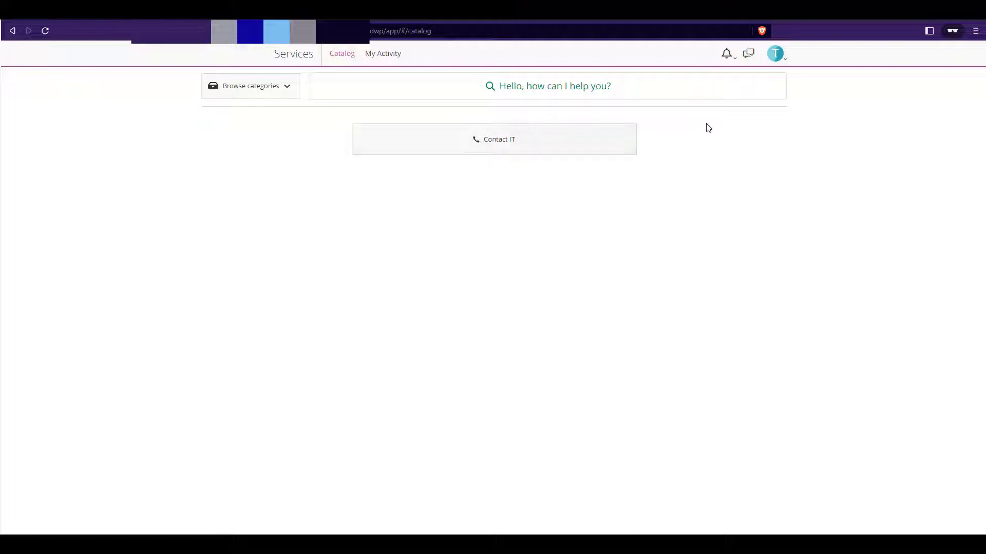
Step: Check which account is signed in to Digital Workplace and its Login Name in the Remedy User form
left_click(785, 63)
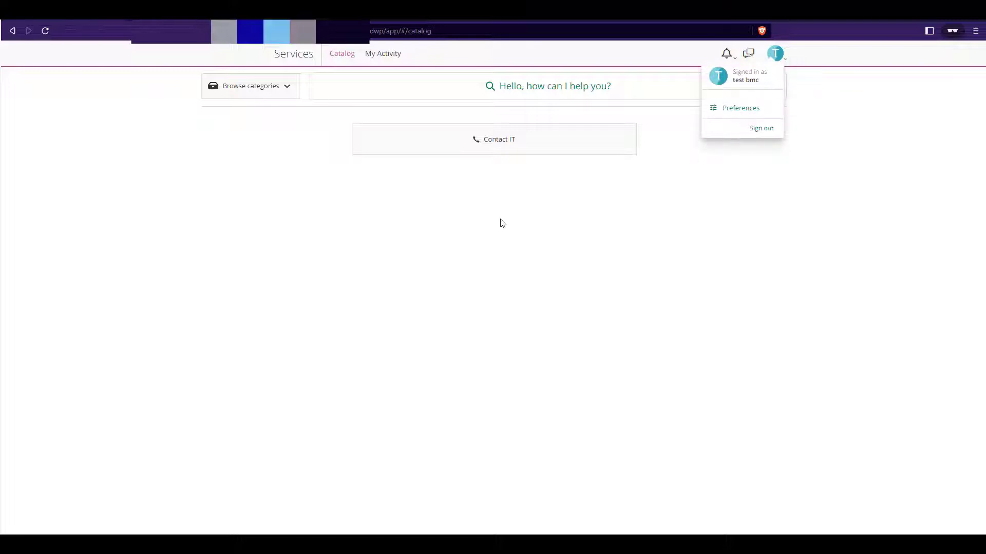
left_click(517, 230)
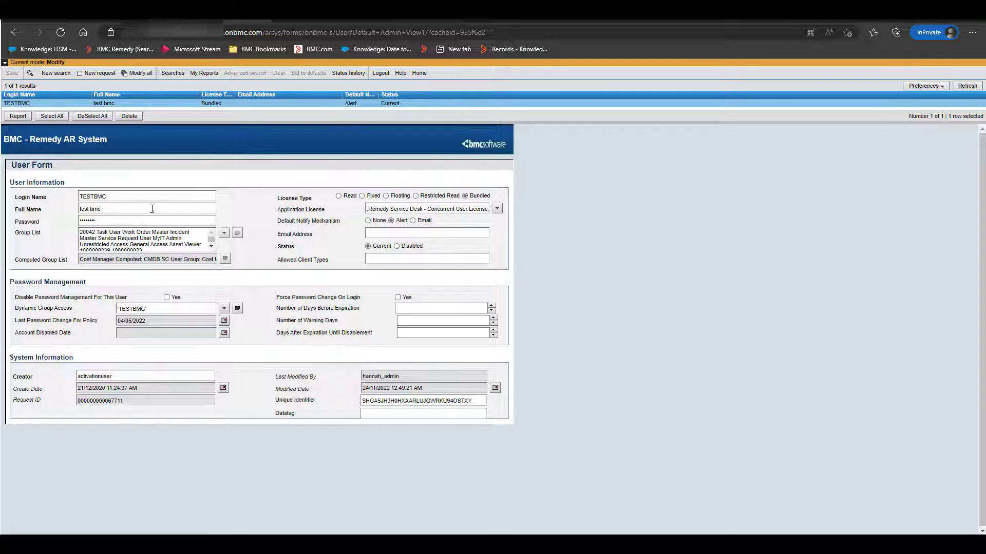
left_click(128, 197)
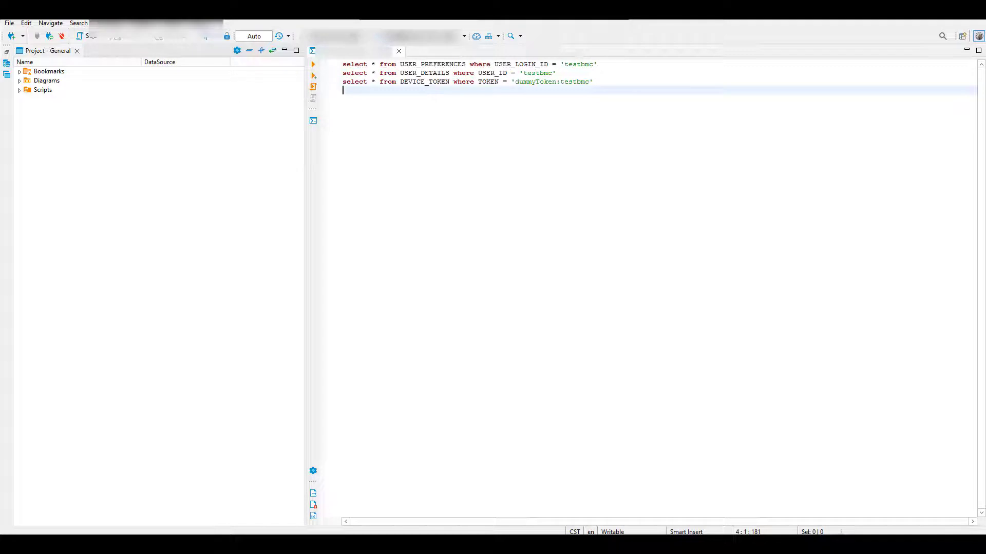
Step: Run the three SELECT queries on USER_PREFERENCES, USER_DETAILS and DEVICE_TOKEN for testbmc in the SQL editor
key("BackSpace")
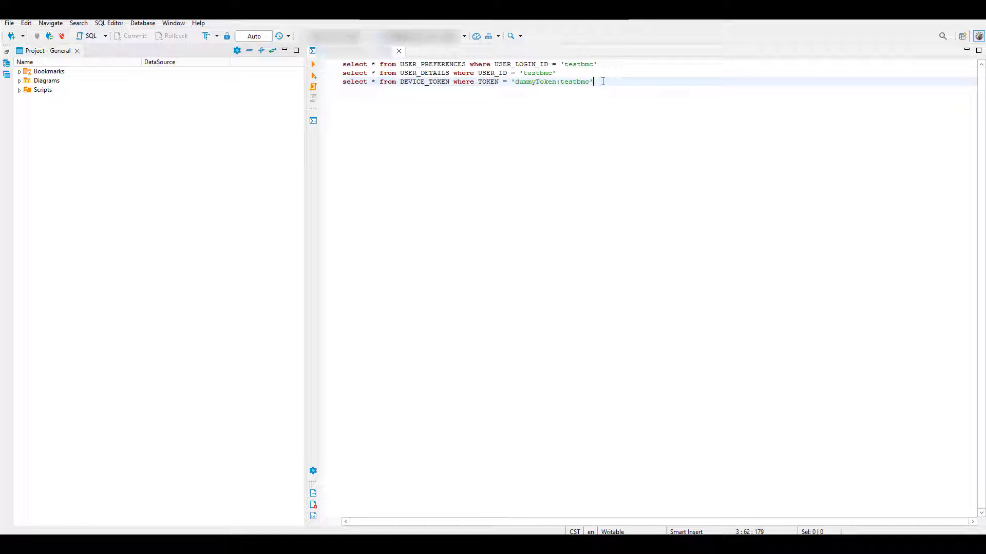
left_click_drag(603, 81, 329, 64)
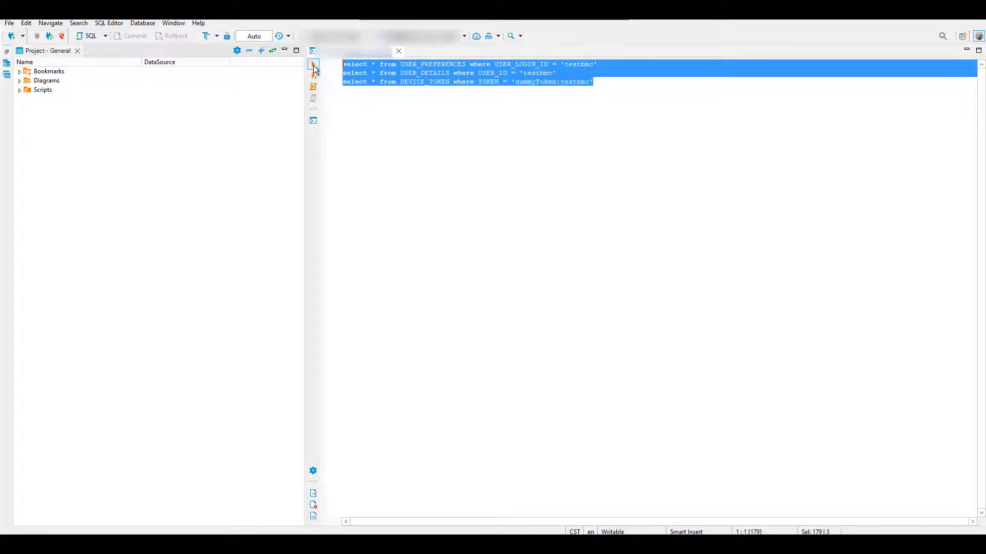
left_click(313, 64)
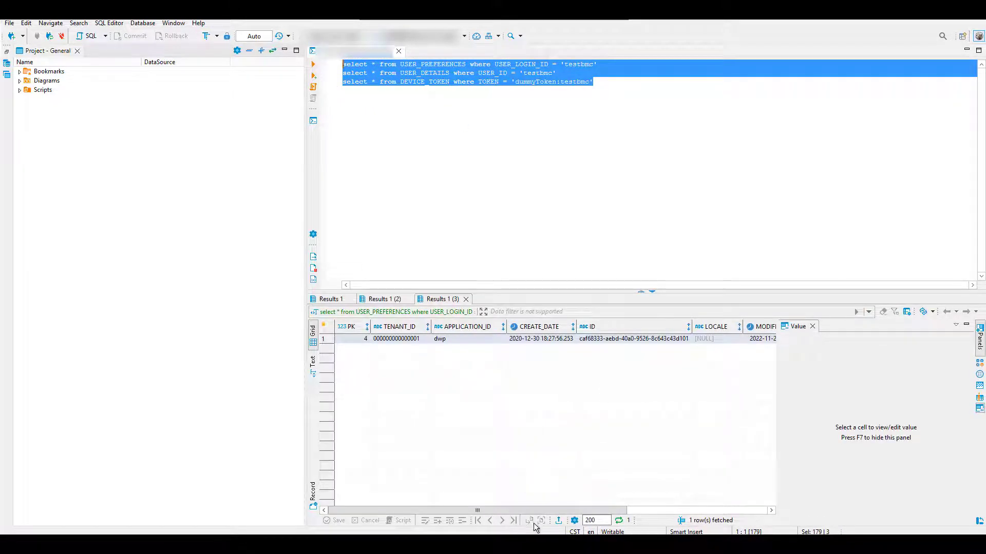
Step: Examine the TOKEN, USER_ID and USER_LOGIN_ID columns across the three query results
left_click_drag(471, 510, 627, 510)
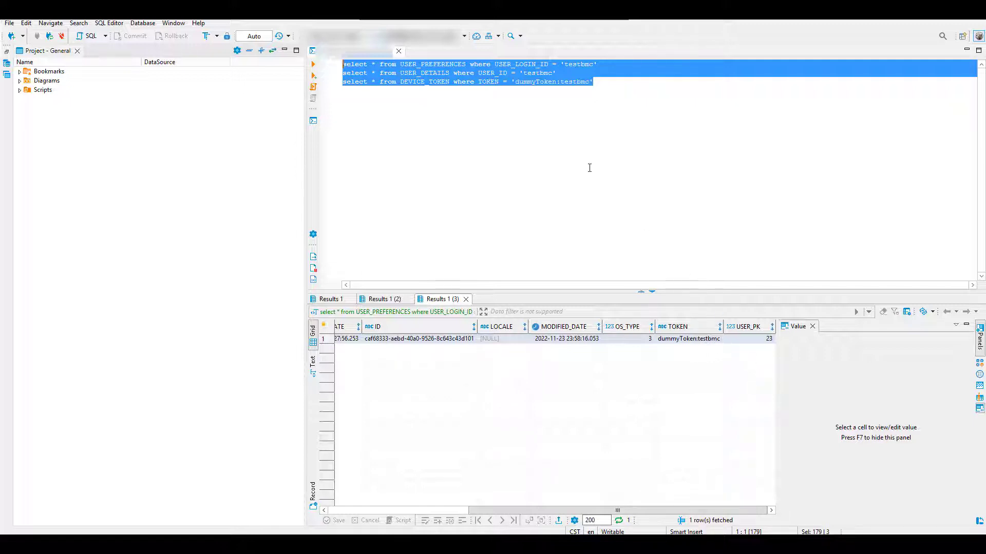
left_click(388, 299)
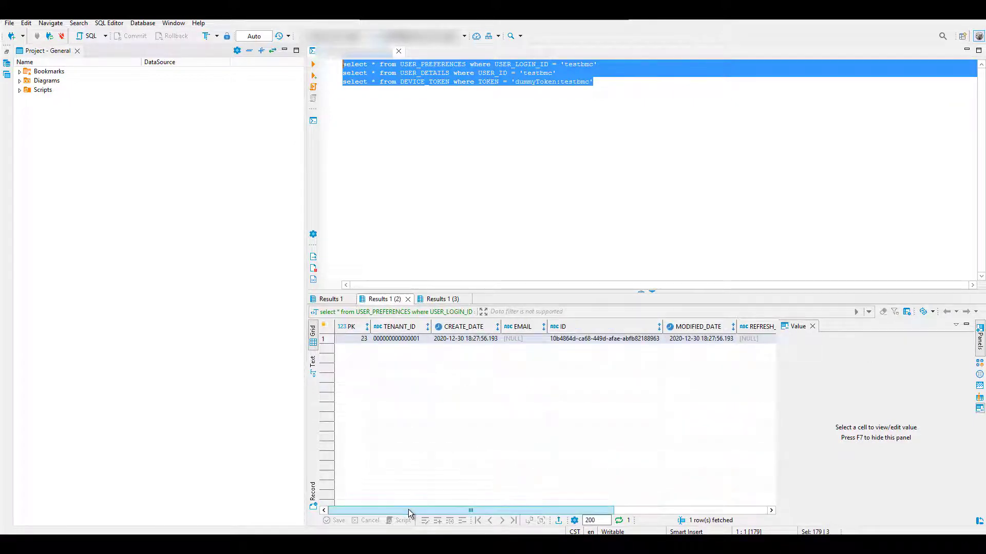
left_click_drag(408, 509, 538, 513)
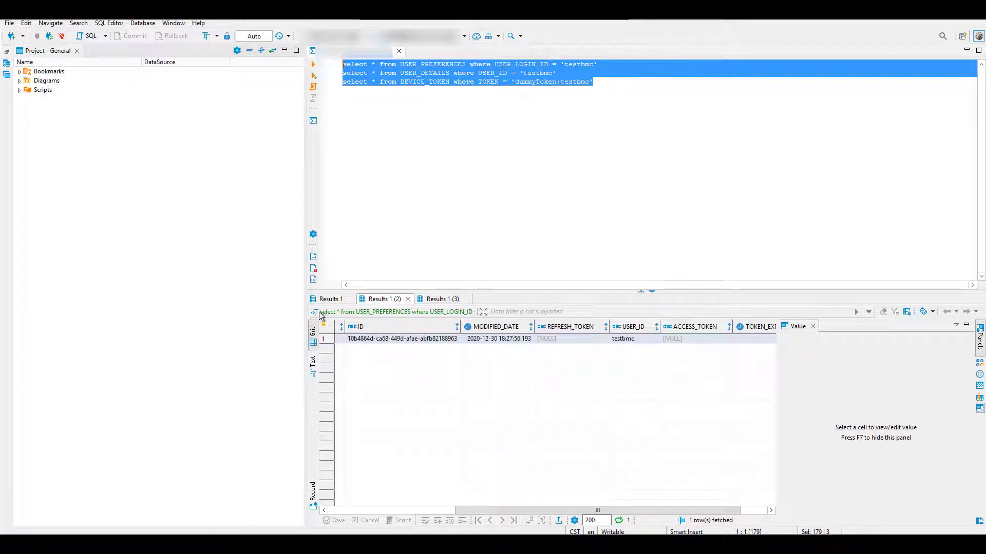
left_click(331, 299)
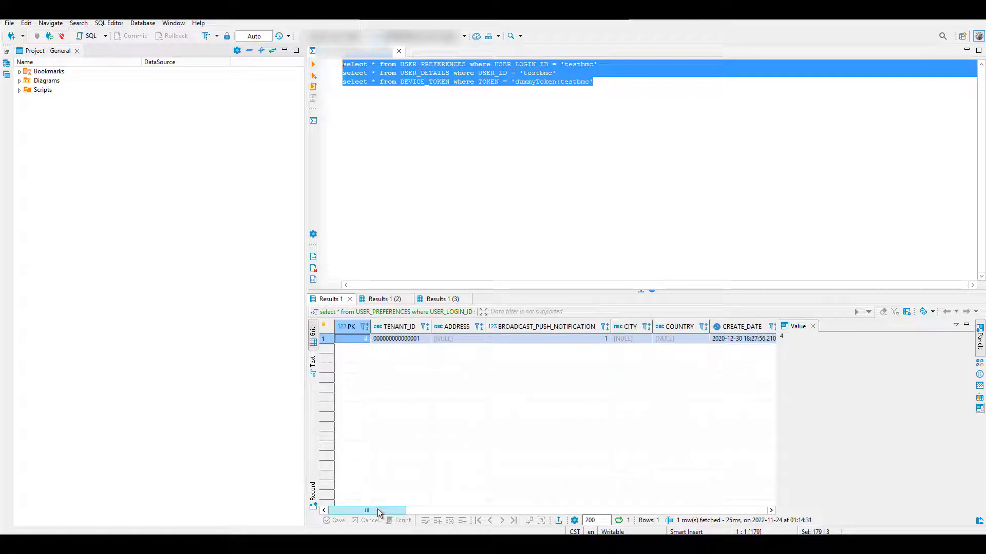
left_click_drag(381, 510, 634, 514)
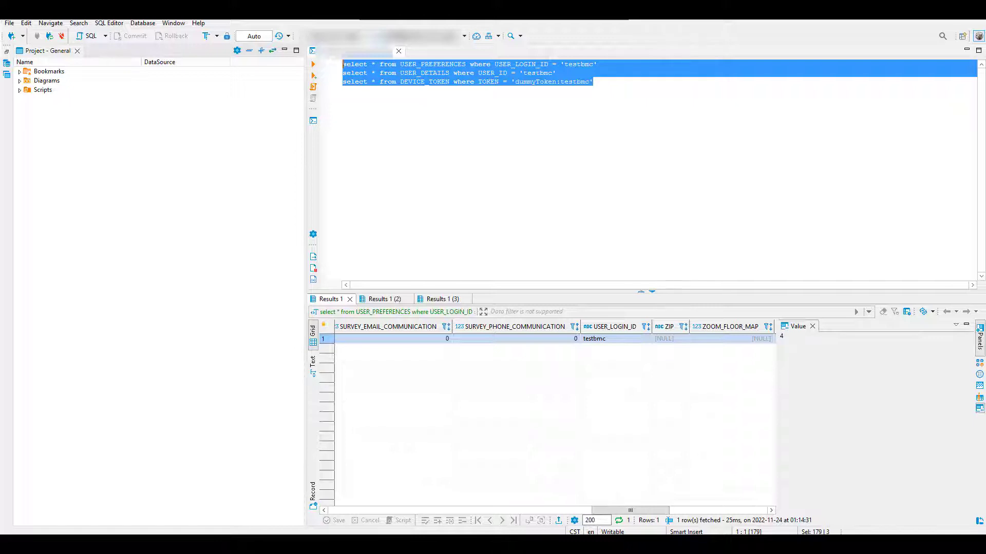
Step: Add and run UPDATE statements replacing testbmc with TESTBMC in USER_PREFERENCES, USER_DETAILS and DEVICE_TOKEN, using dummyToken:TESTBMC for the token
left_click(613, 102)
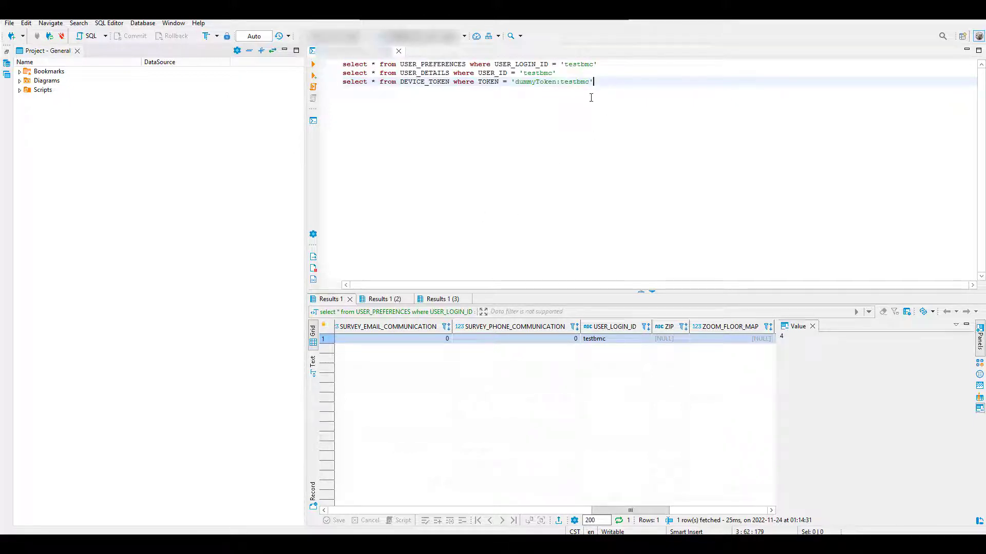
key("Return")
key("Return")
key("Return")
key("Return")
key("ctrl+v")
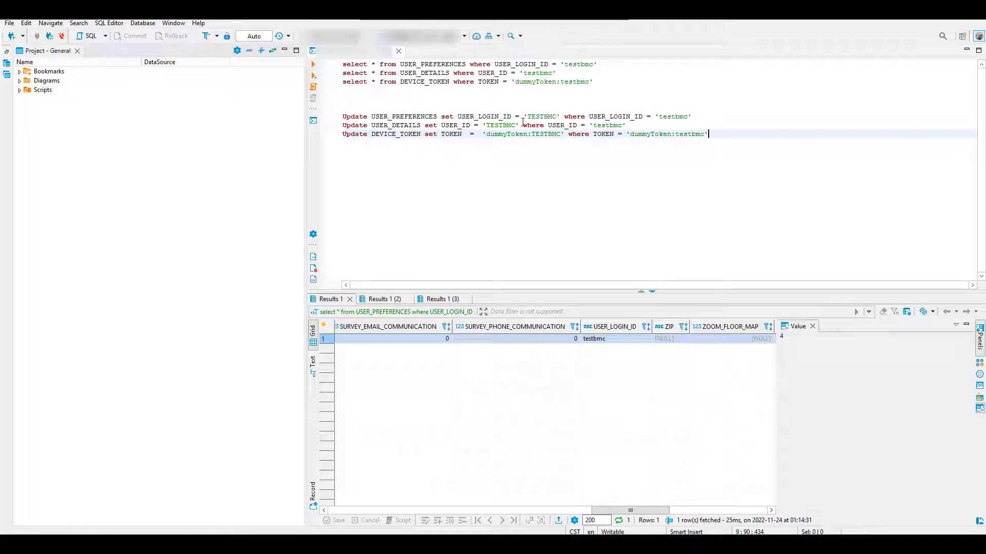
left_click(540, 118)
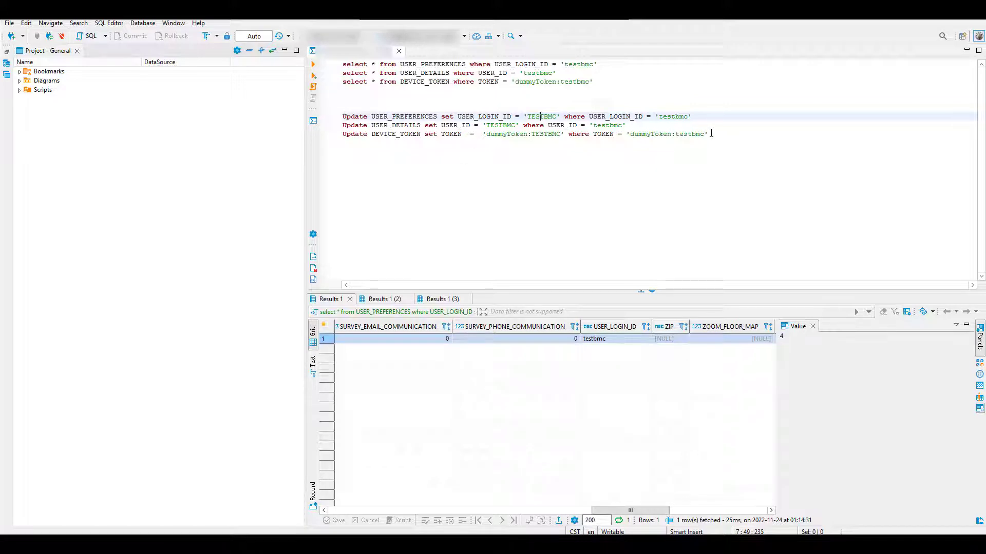
left_click_drag(714, 135, 312, 117)
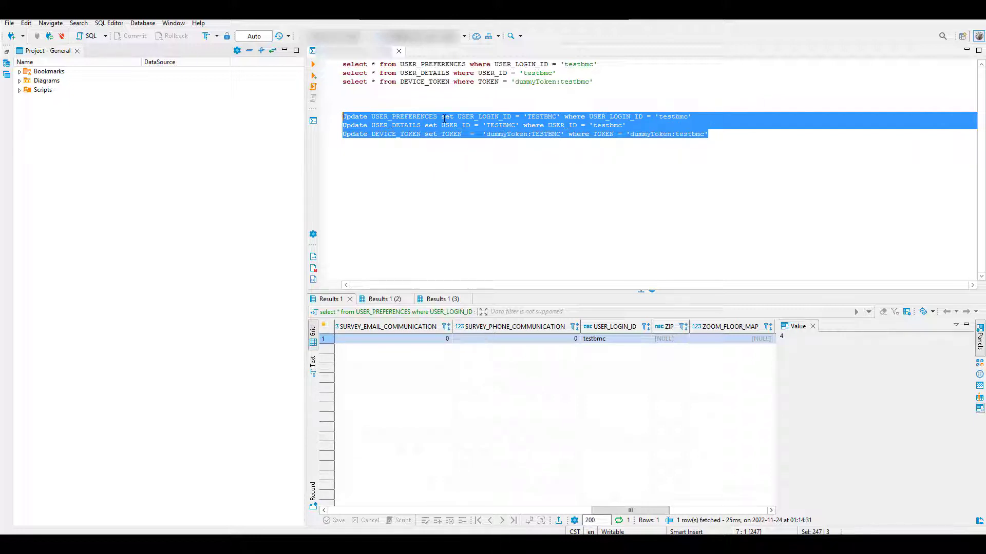
left_click(314, 64)
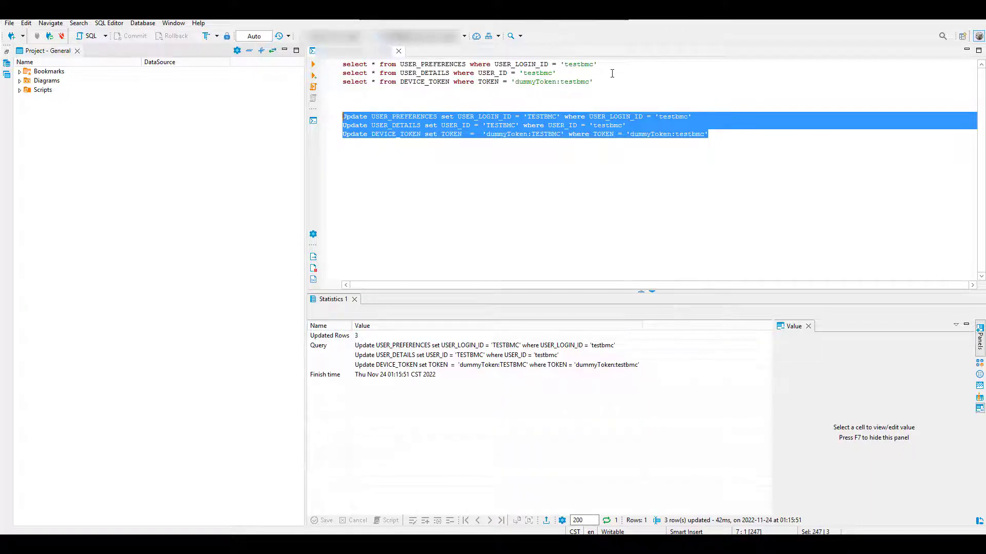
Step: Rerun the three SELECT queries and verify the letter case of the token, user ID and login ID in each result
left_click_drag(606, 81, 342, 64)
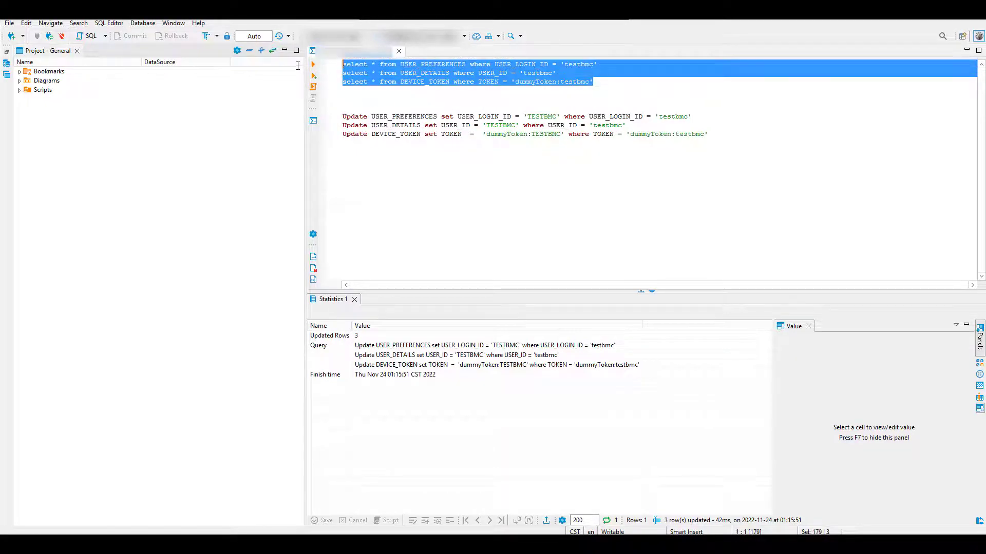
left_click(312, 65)
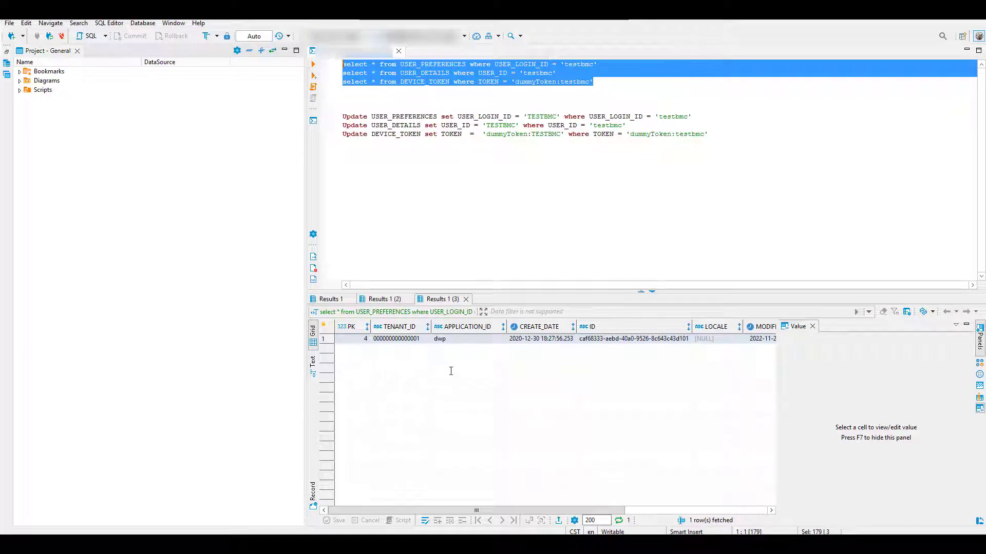
left_click_drag(464, 514, 606, 512)
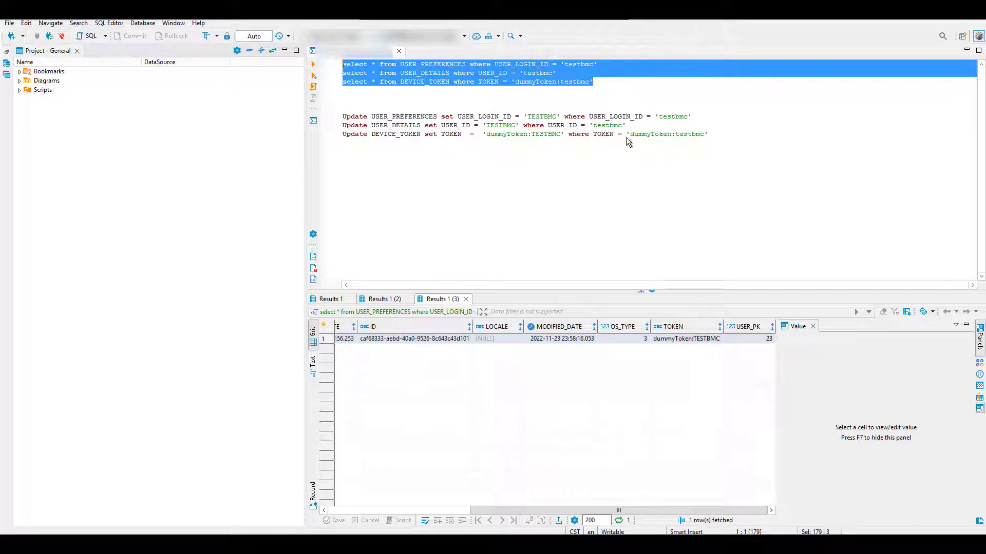
left_click(386, 300)
left_click_drag(384, 510, 499, 511)
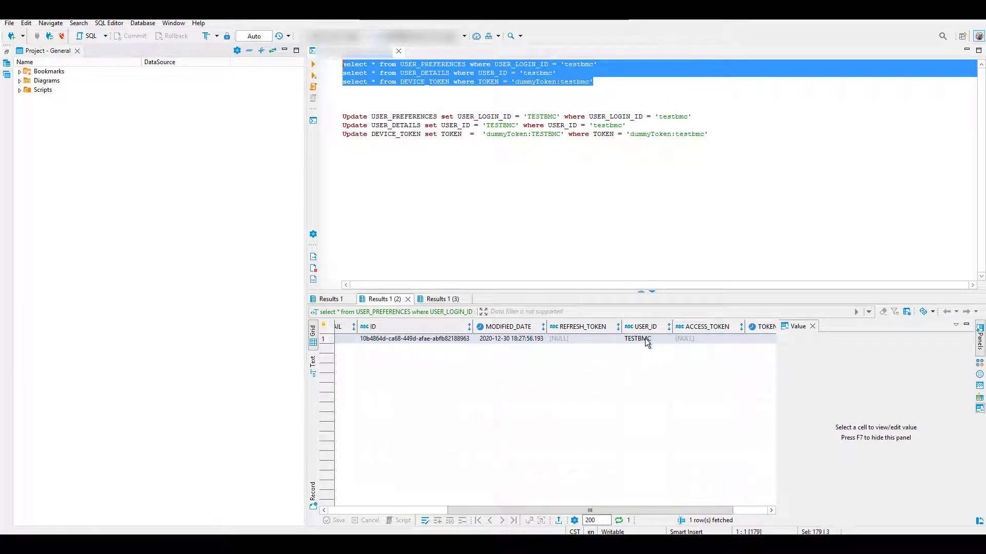
key("alt+x")
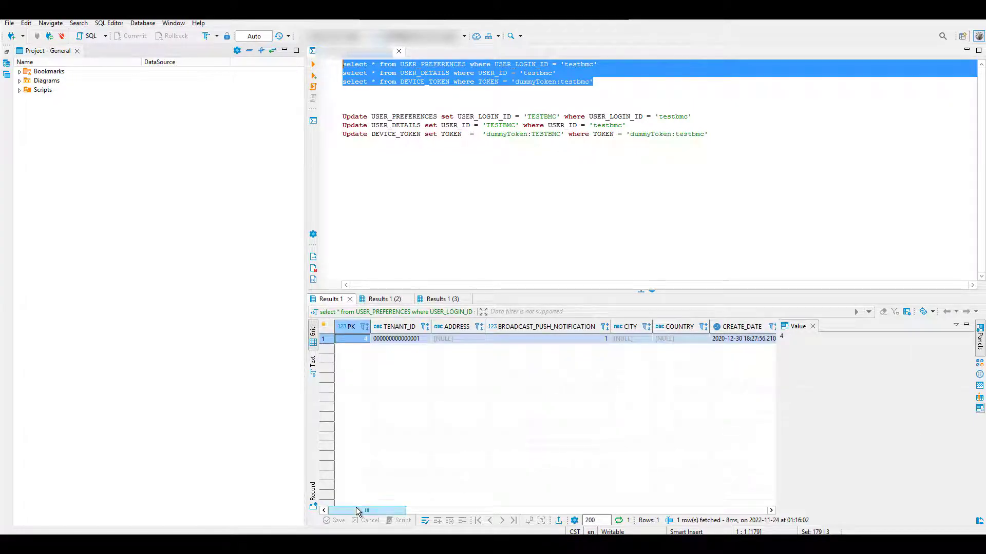
left_click_drag(356, 508, 612, 501)
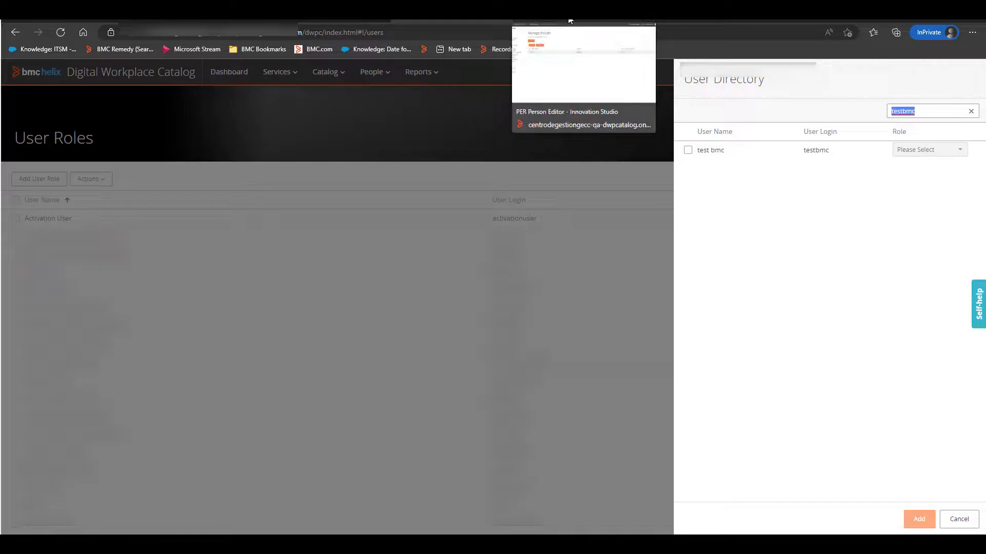
Step: Switch to Manage People in Innovation Studio and open the access details of the person with login testbmc
left_click(570, 21)
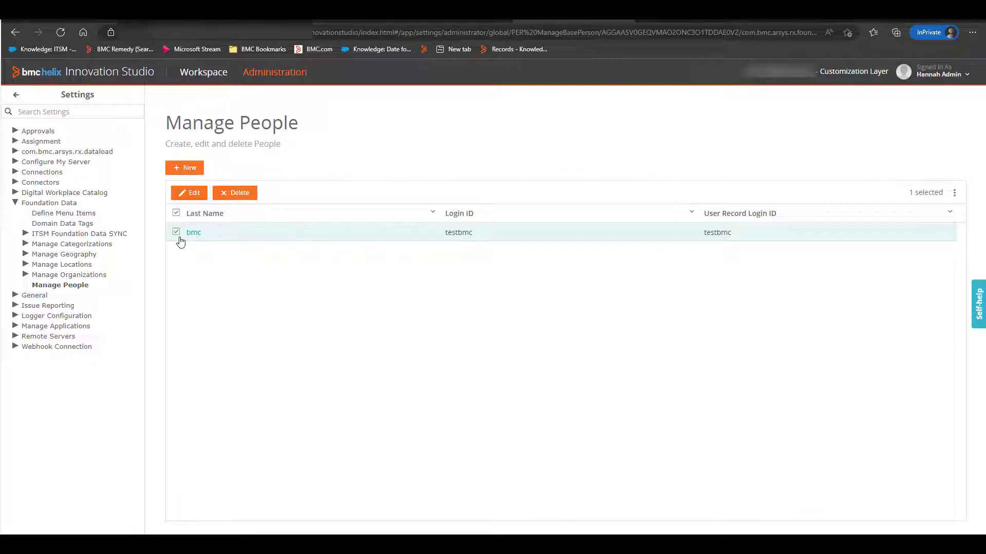
left_click(190, 193)
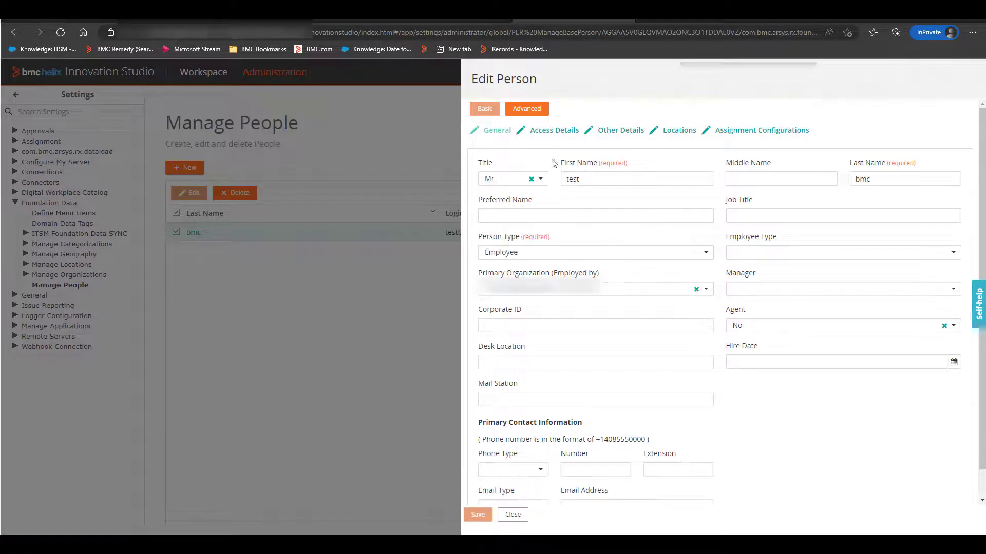
left_click(553, 131)
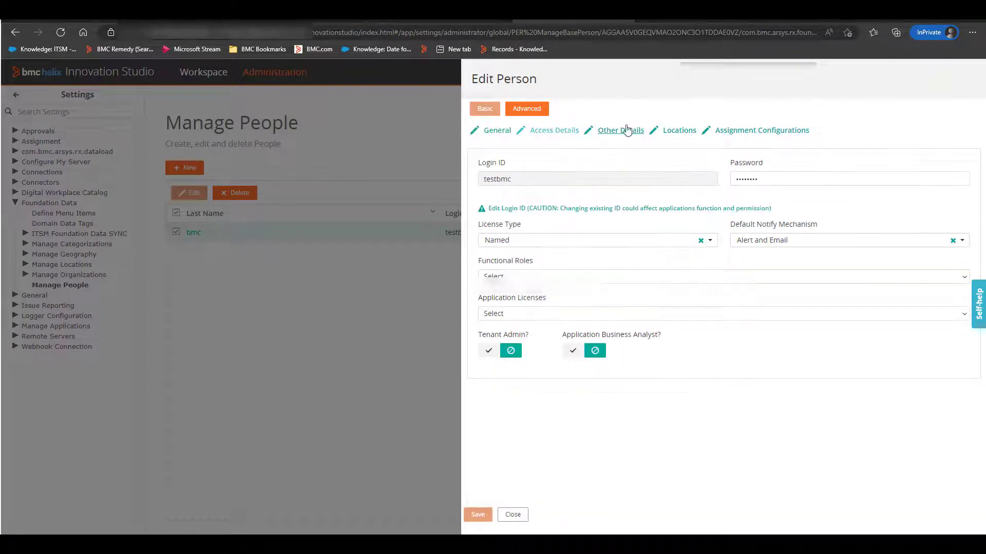
Step: Enable editing of the person's Login ID, set it to TESTBMC, and save the record
left_click(519, 210)
left_click(525, 184)
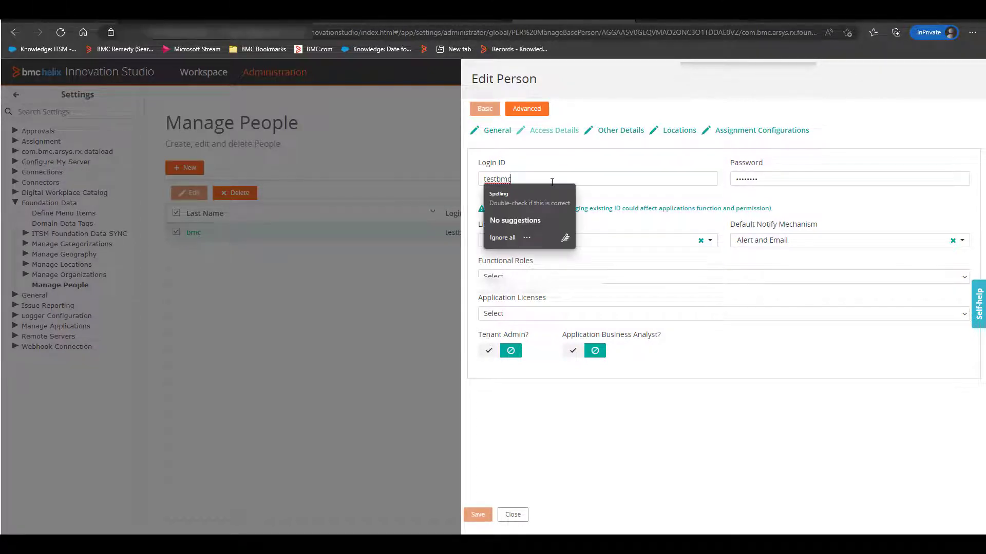
double_click(501, 179)
type("t")
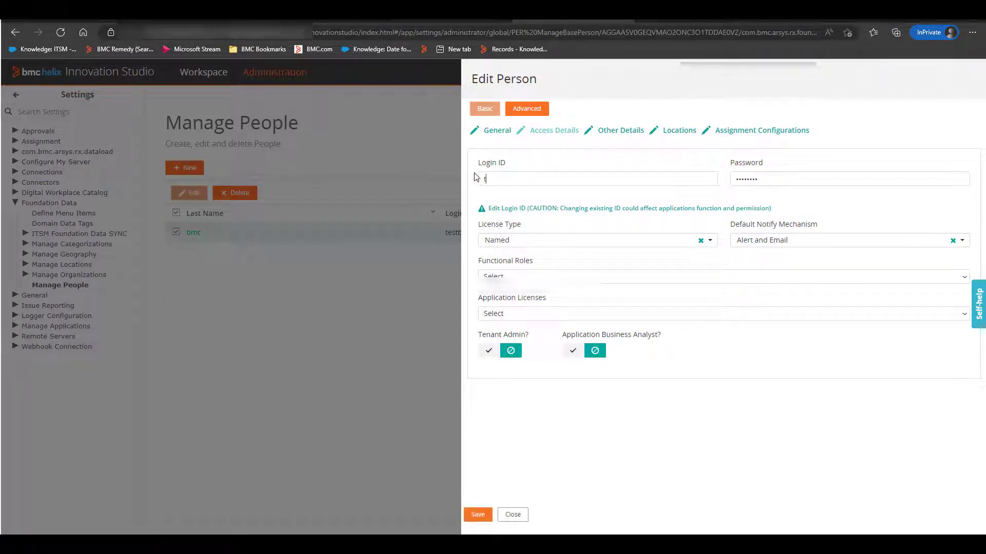
type("ESTBMC")
left_click(478, 515)
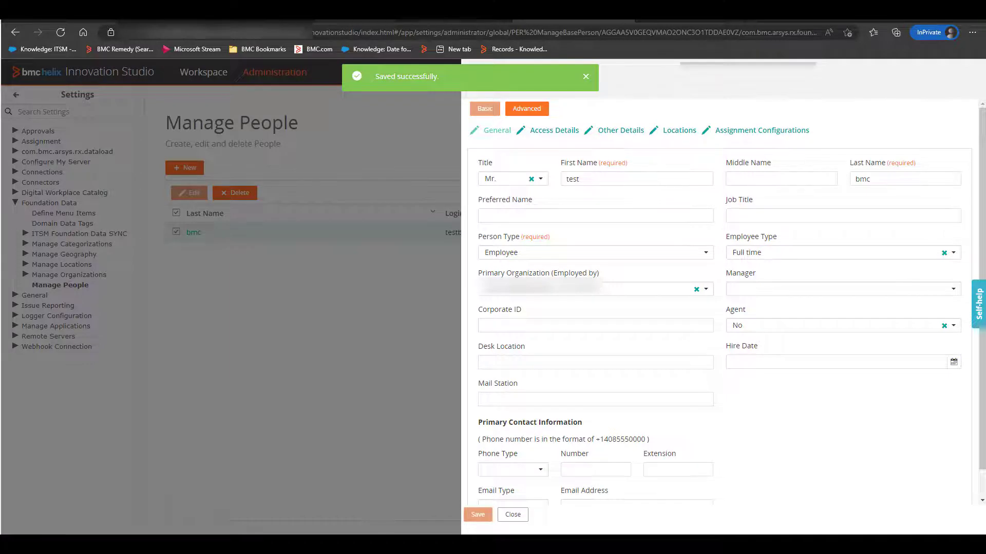
Step: Switch to the Digital Workplace catalog, reload it, and check which user is signed in and which services are offered
left_click(385, 544)
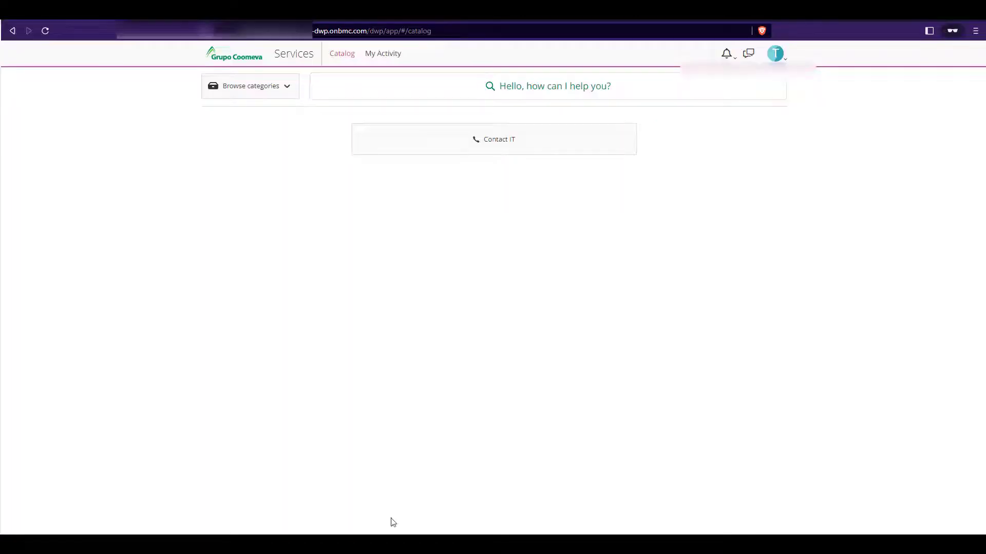
left_click(45, 32)
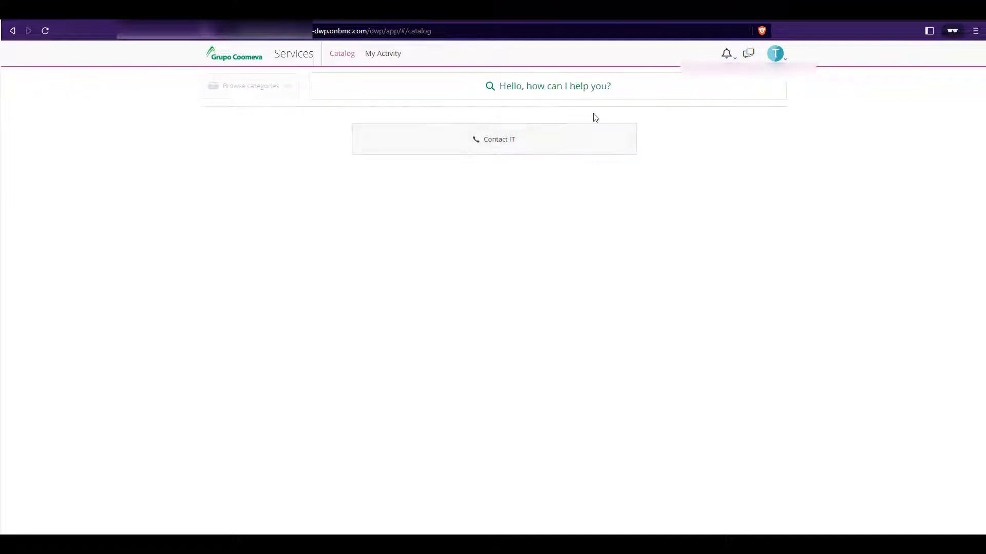
left_click(782, 58)
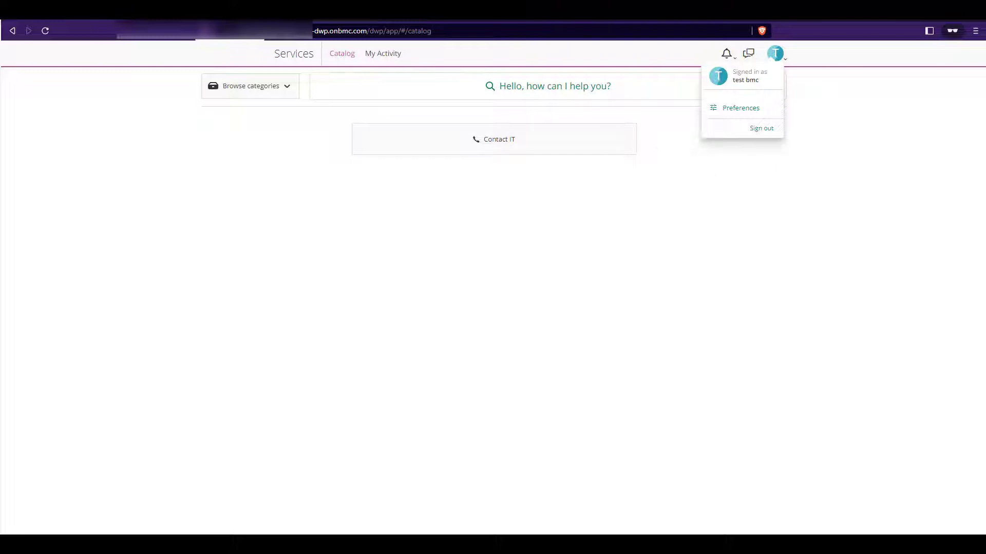
Step: Check the signed-in user in the other Digital Workplace session and search for that login in the Catalog's User Directory
key("alt+Tab")
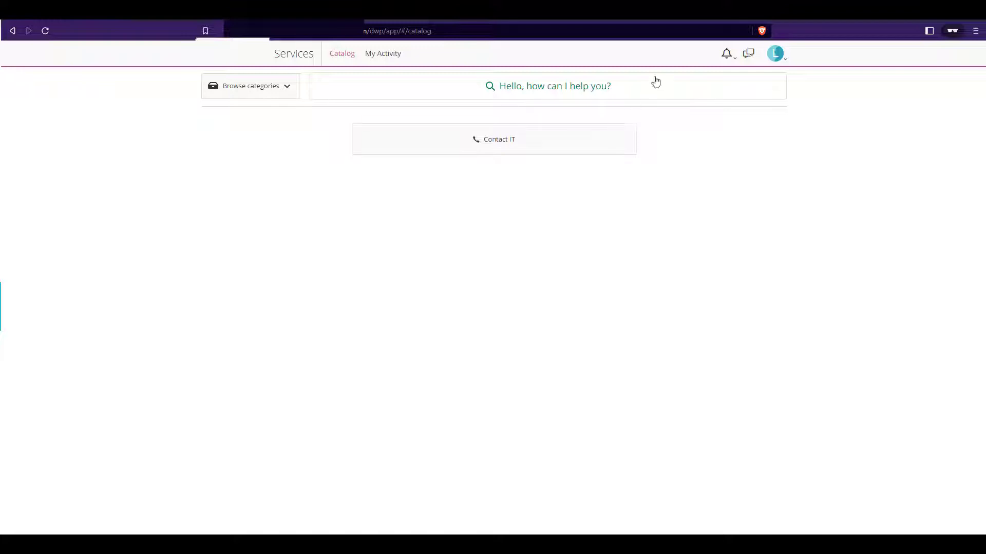
left_click(779, 56)
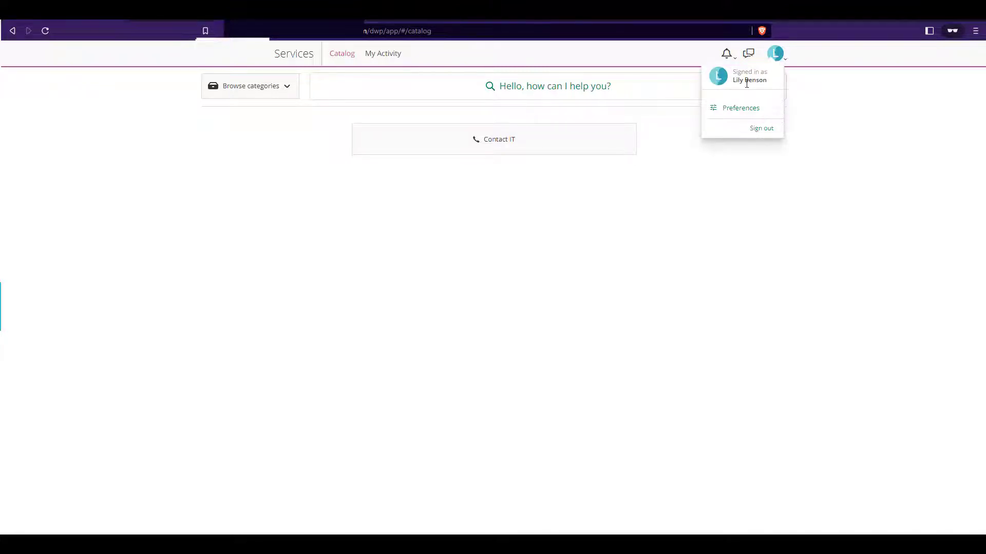
left_click(399, 187)
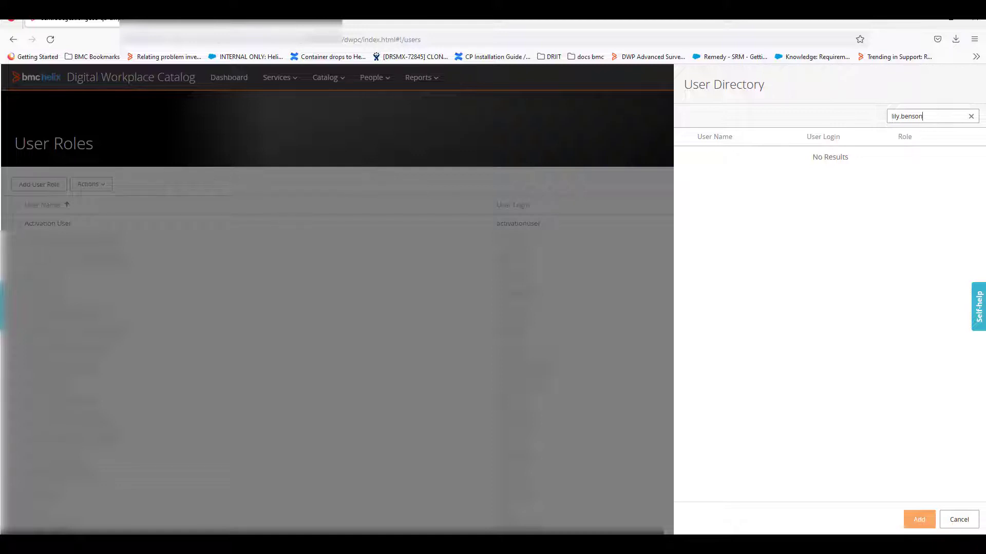
key("Return")
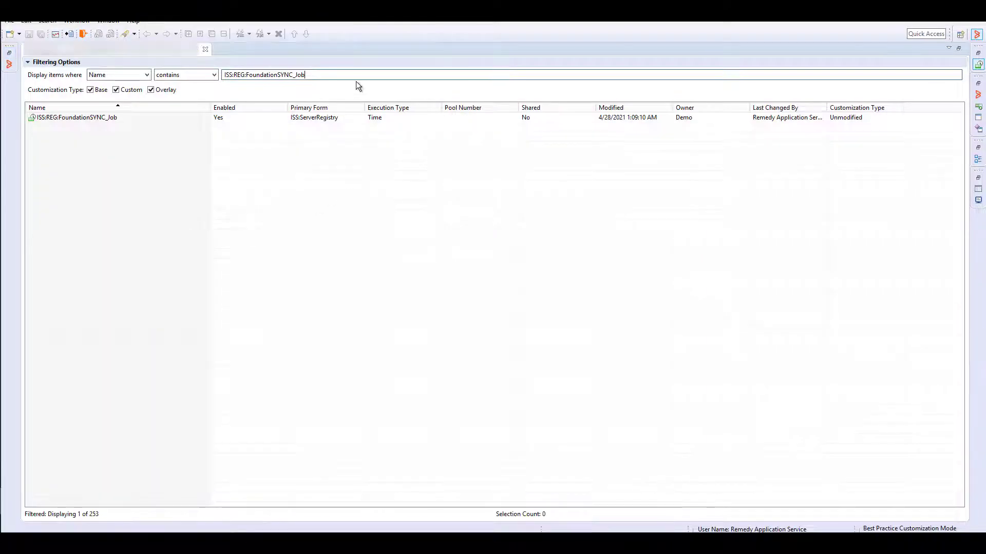
Step: Switch to Developer Studio and run the ISS:REG:FoundationSYNC_Job escalation immediately
left_click_drag(313, 75, 220, 71)
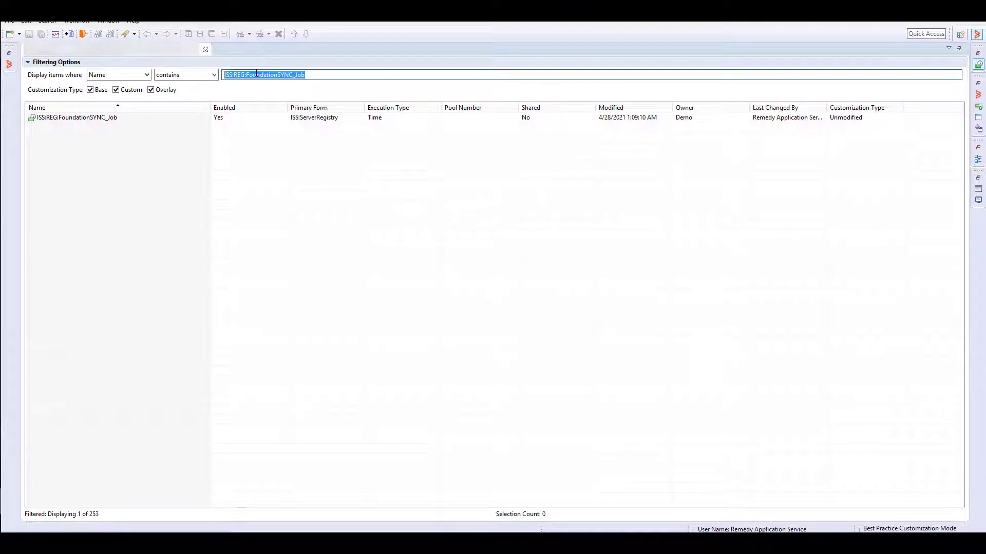
left_click(64, 125)
right_click(64, 117)
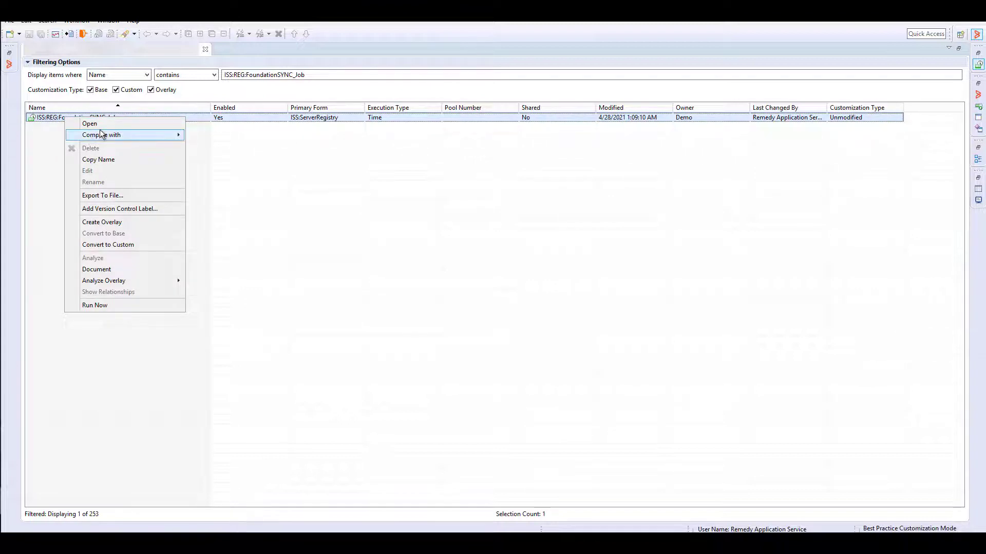
left_click(101, 305)
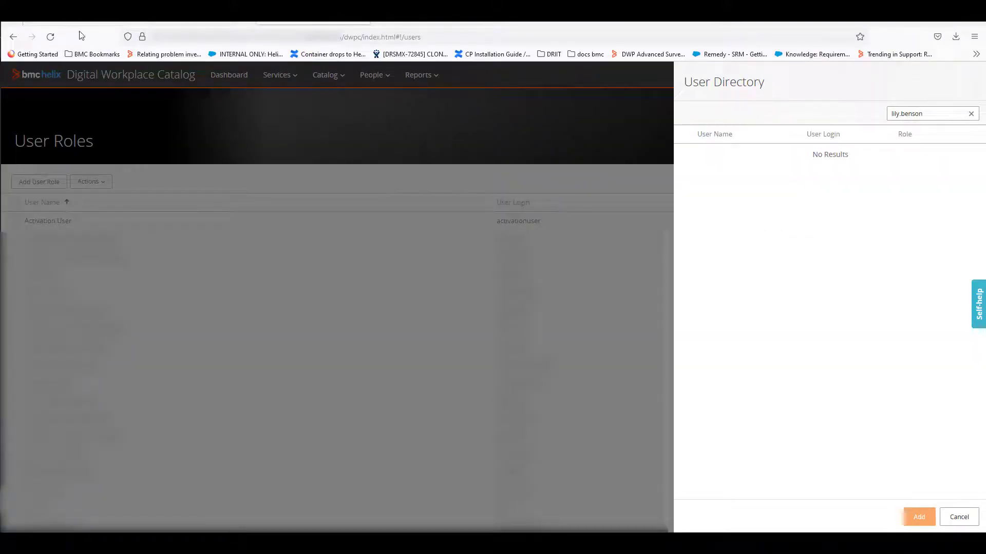
Step: Switch to Digital Workplace Catalog, reload User Roles, and search the directory for the affected user by first name when adding a role
left_click(50, 37)
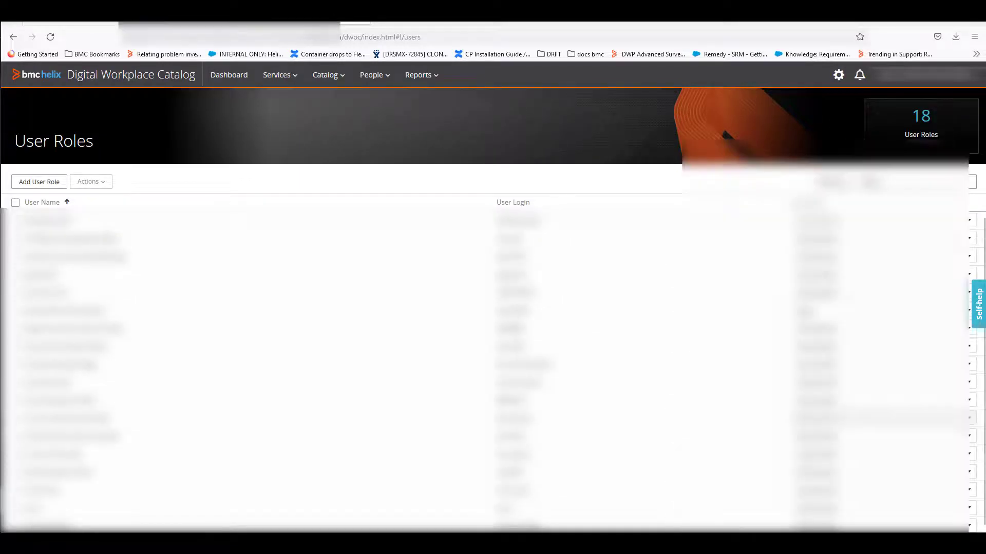
left_click(46, 186)
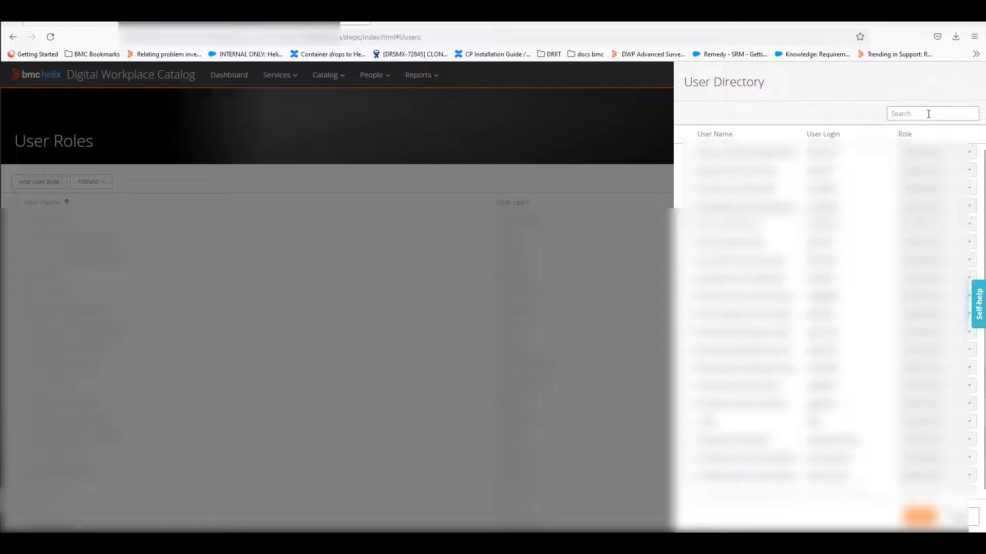
left_click(928, 113)
type("lily")
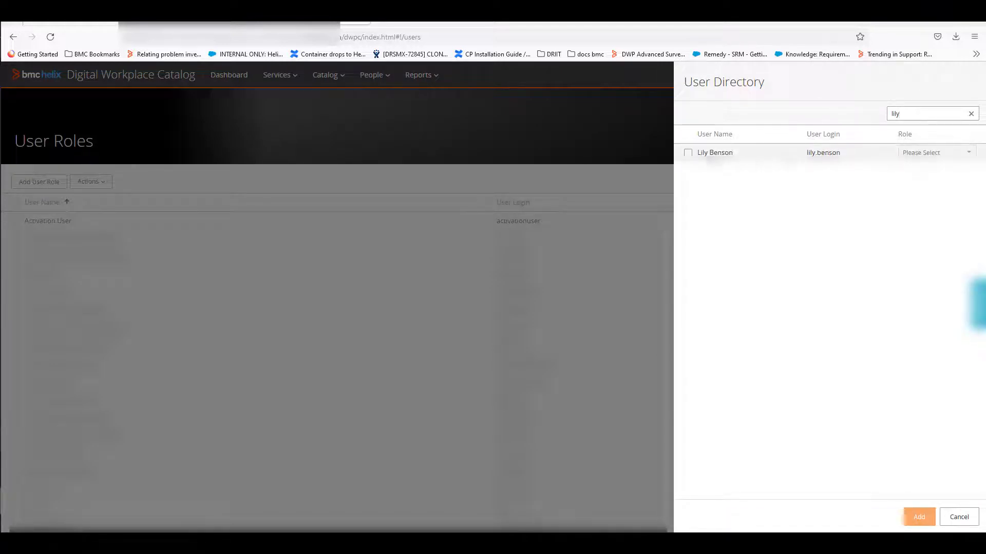
left_click(703, 153)
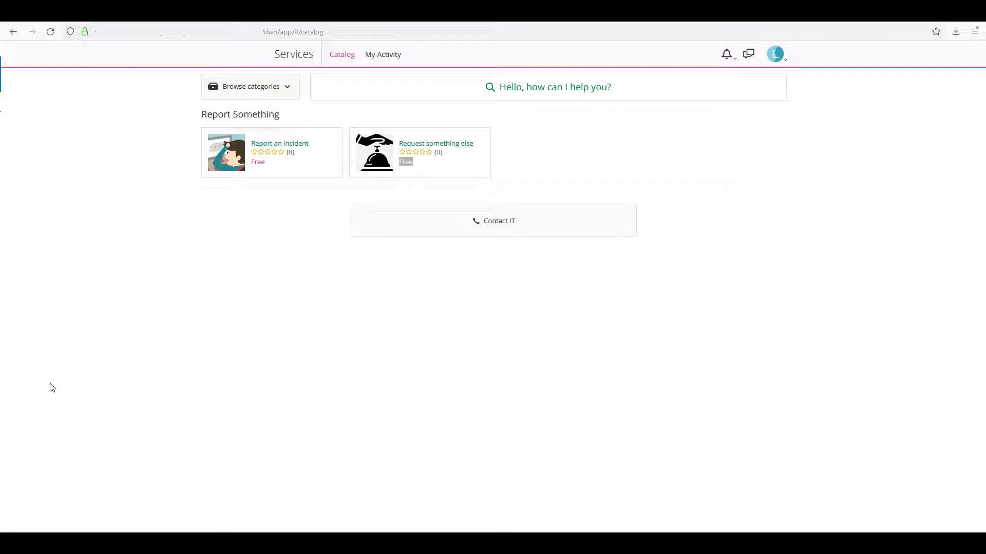
Step: Check which user is signed in to the Digital Workplace catalog and in the My Activity session
left_click(775, 59)
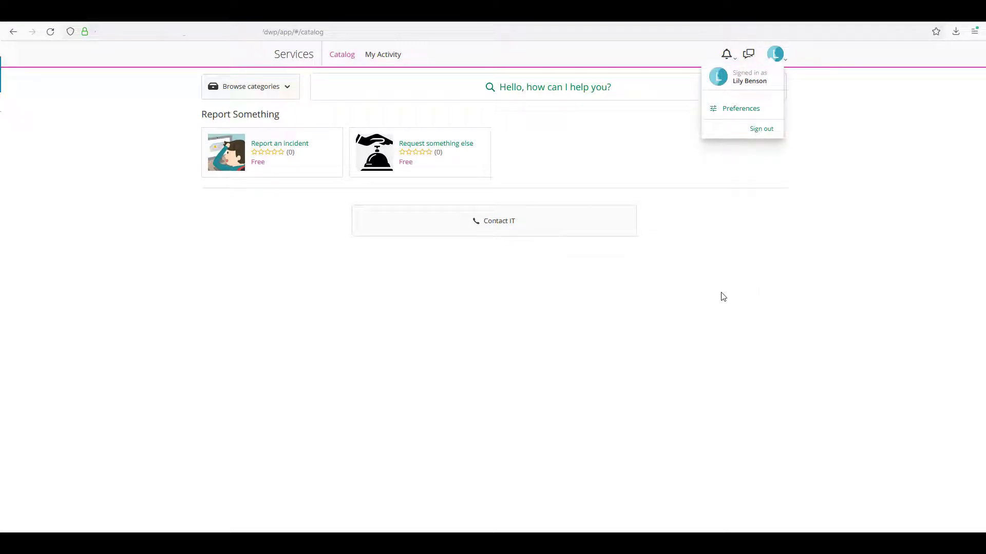
left_click(391, 309)
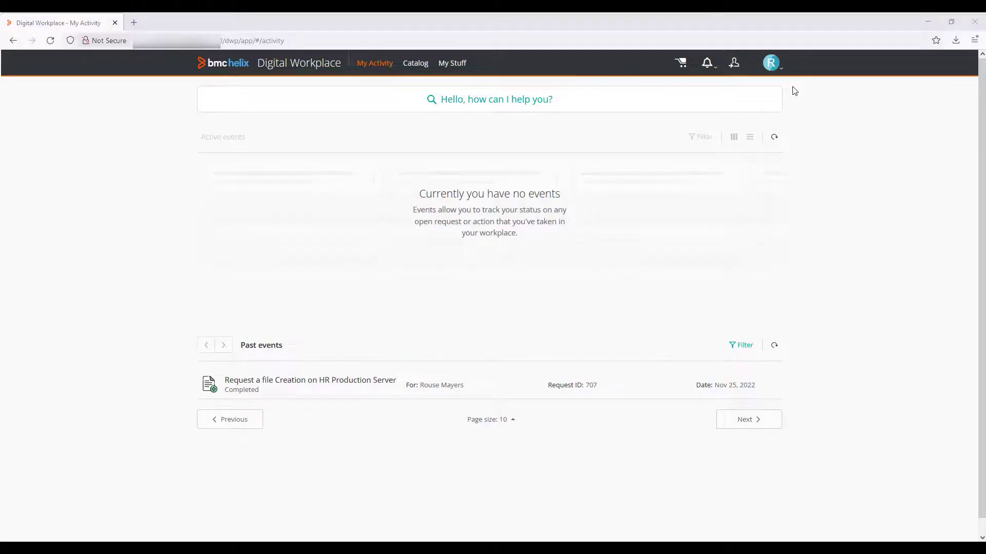
left_click(772, 64)
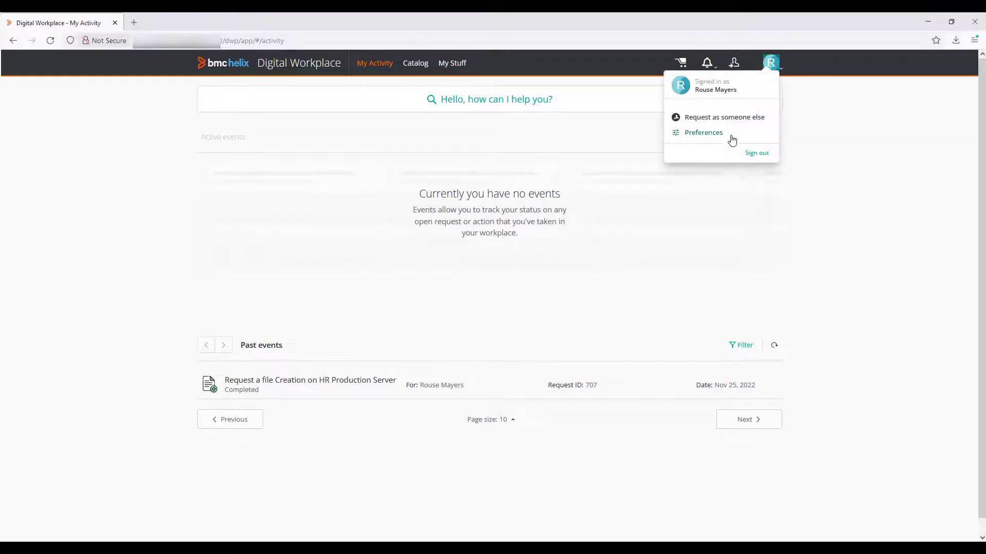
Step: Start a request for Request a file Creation on HR Production Server from the catalog and choose Salesforce as the application
left_click(422, 64)
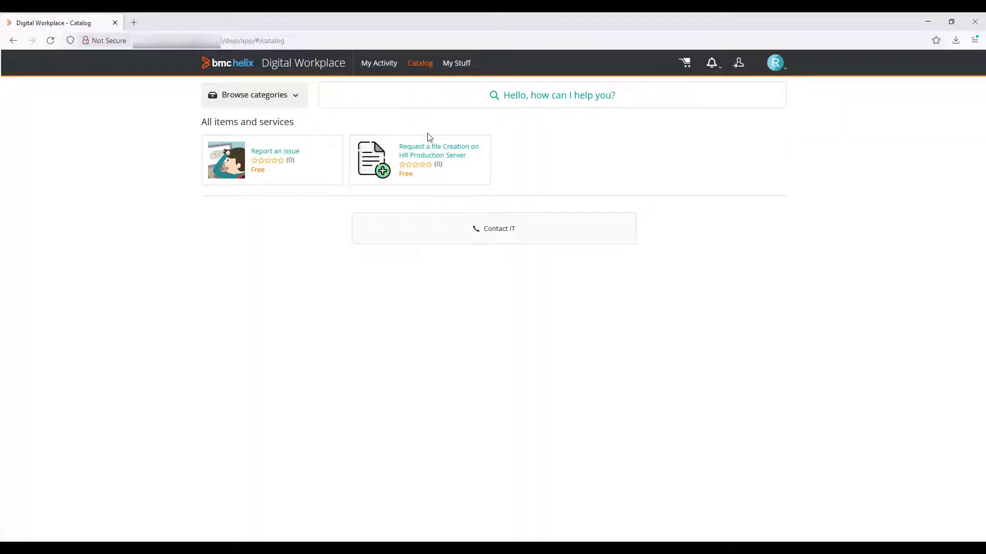
left_click(453, 145)
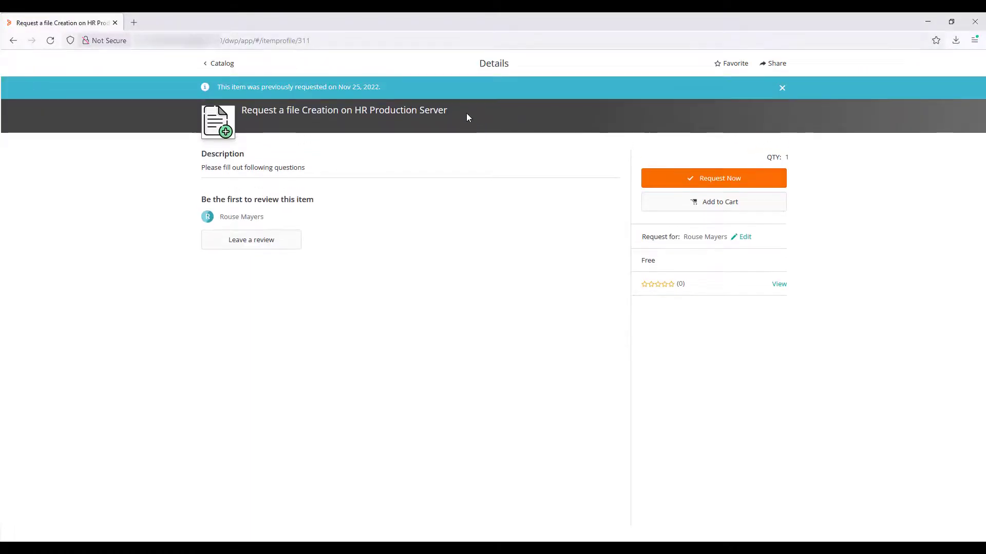
left_click(736, 181)
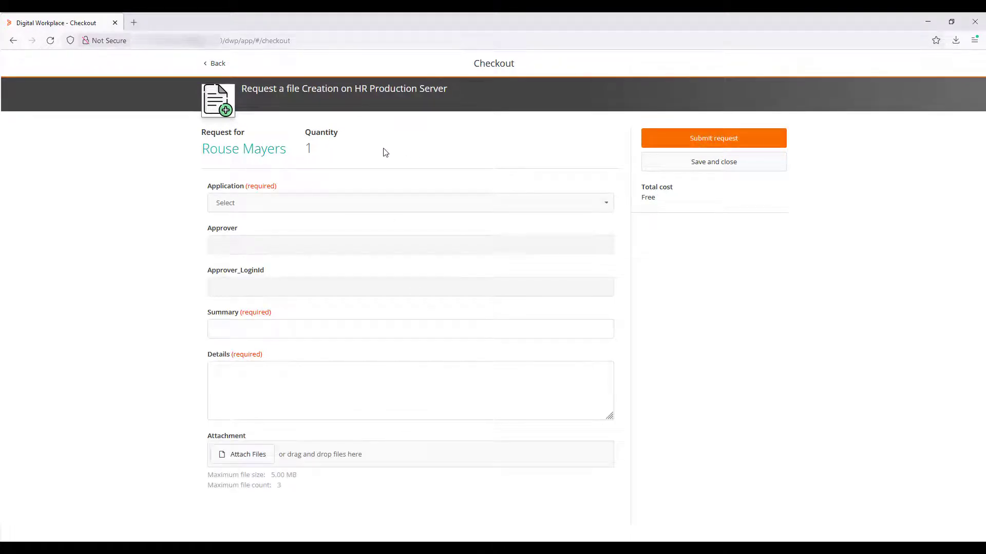
left_click(268, 210)
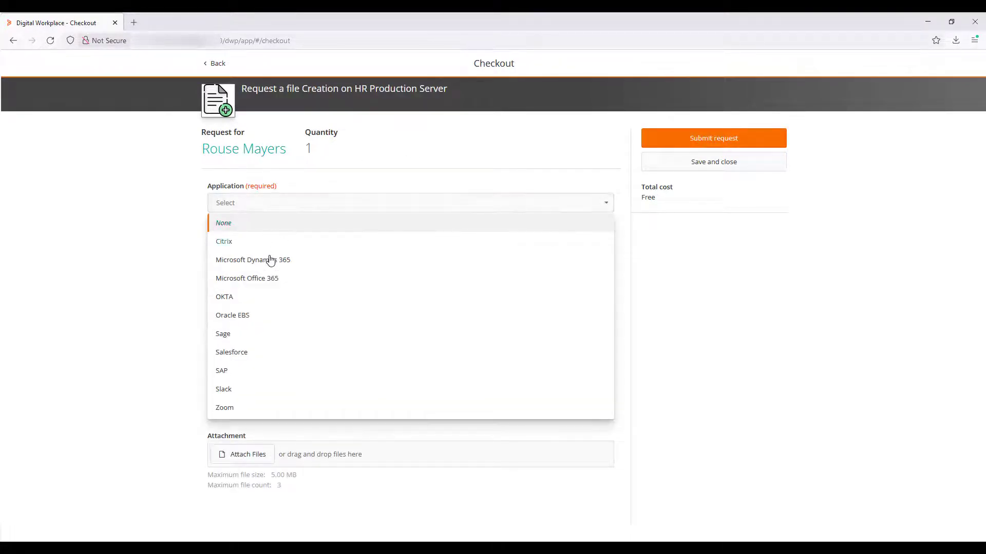
left_click(238, 354)
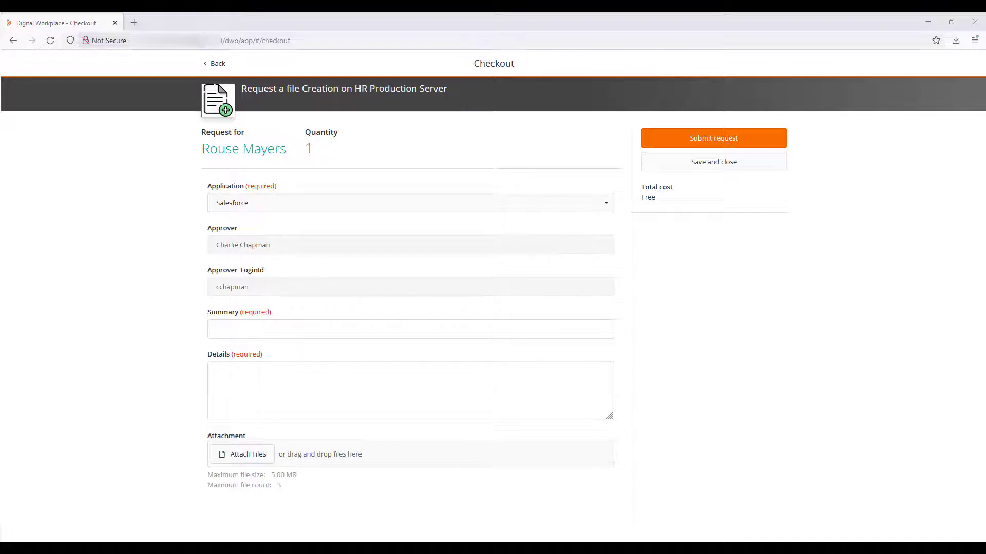
Step: Enter the summary "Need to create same file as usual" and details "Please review previous request", and submit the request
left_click(276, 326)
type("Need to create same file as usual")
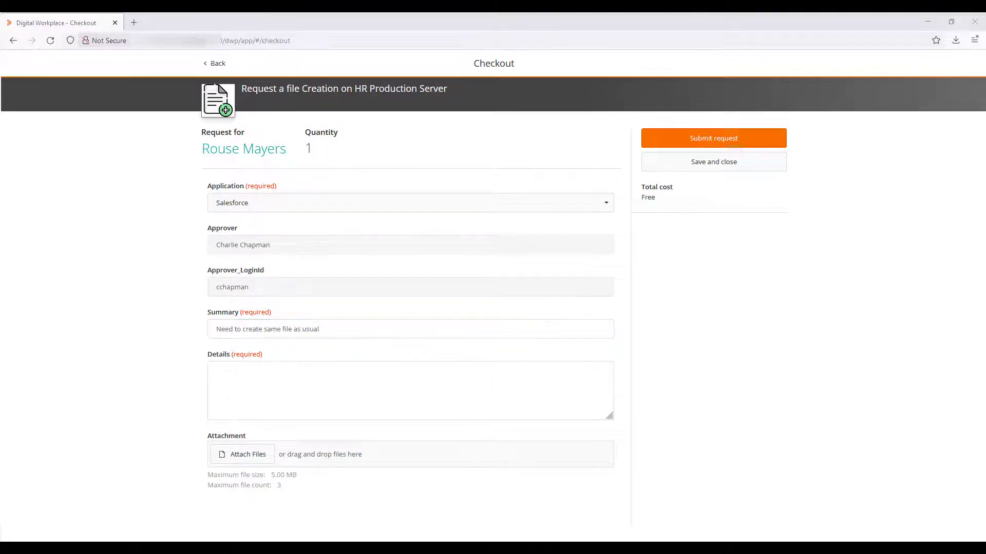
left_click(286, 383)
type("Please review previous request")
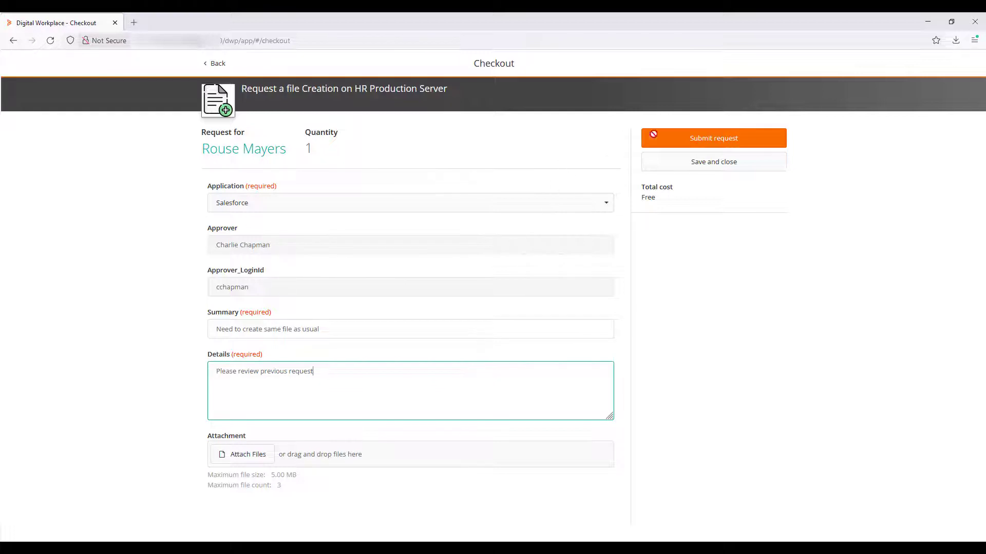
left_click(705, 146)
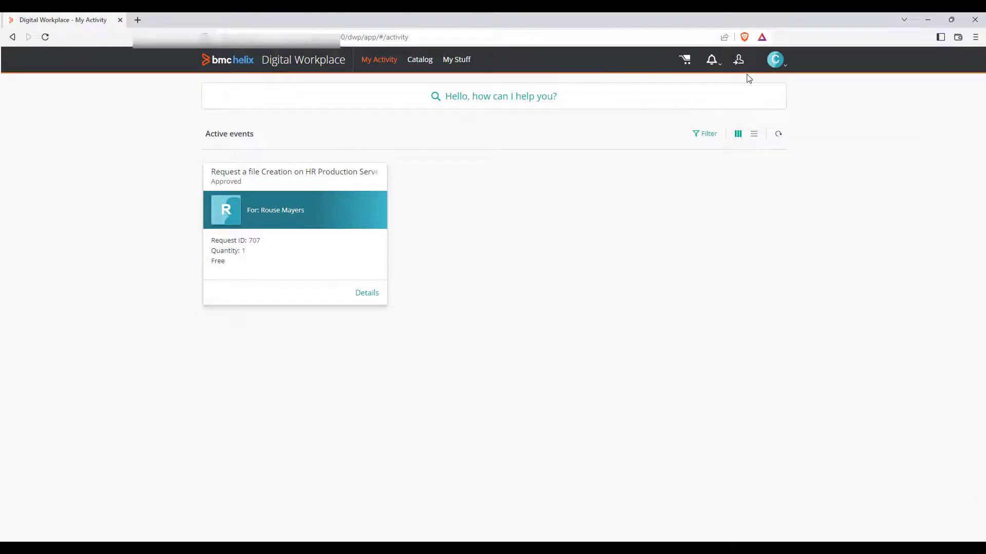
Step: Check the signed-in approver's session, refresh the activity list, and approve the pending file creation request
left_click(778, 68)
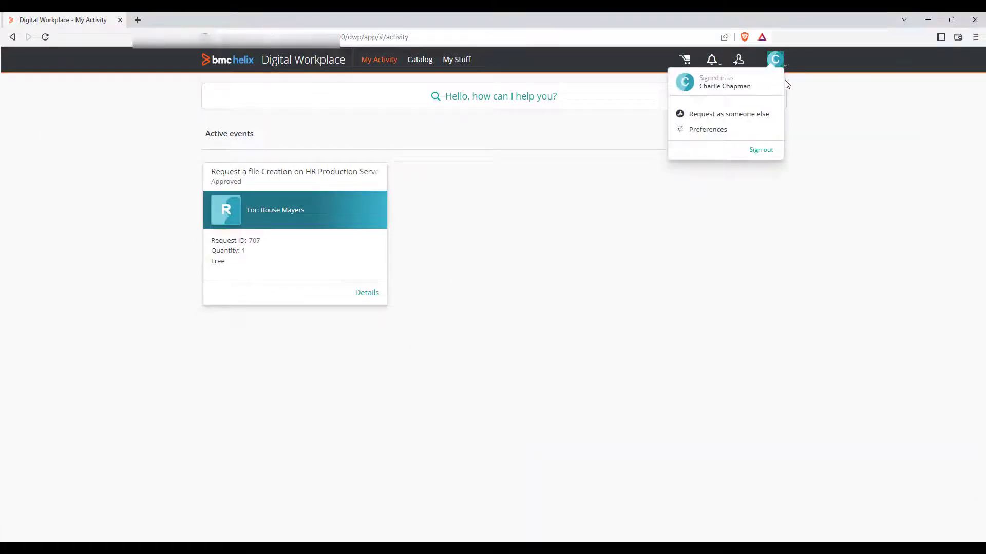
left_click(45, 37)
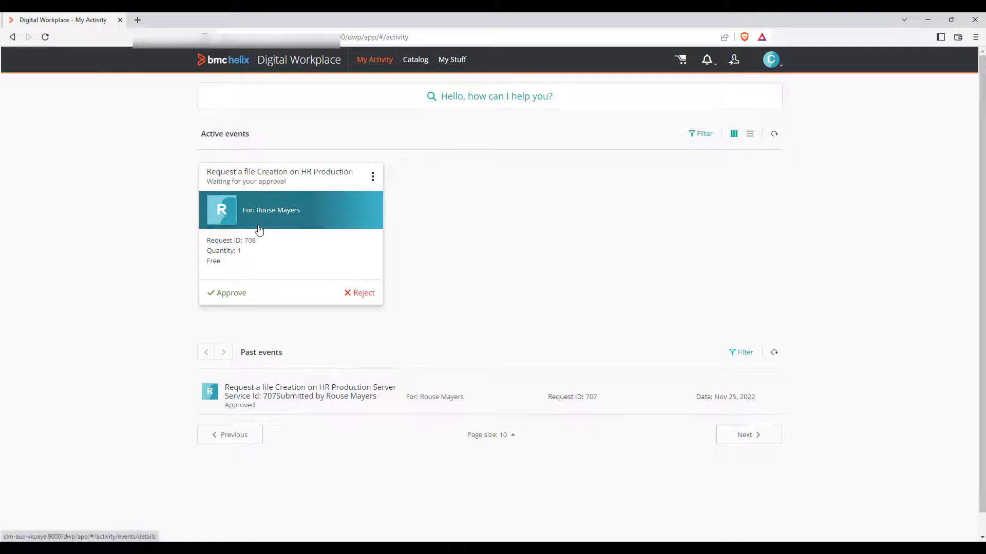
left_click(229, 298)
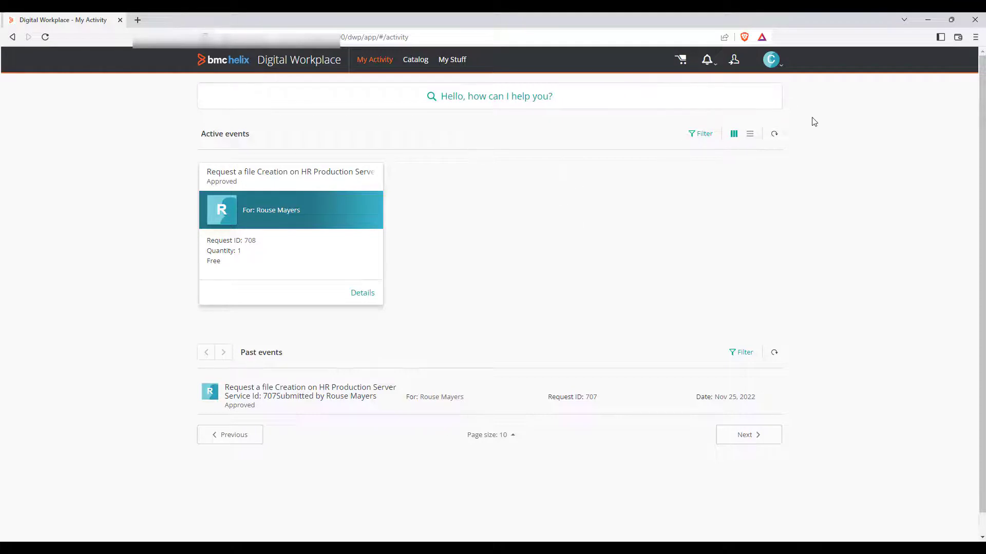
Step: Return to the requester's session, refresh My Activity, and check the request's status and the notifications
left_click(928, 24)
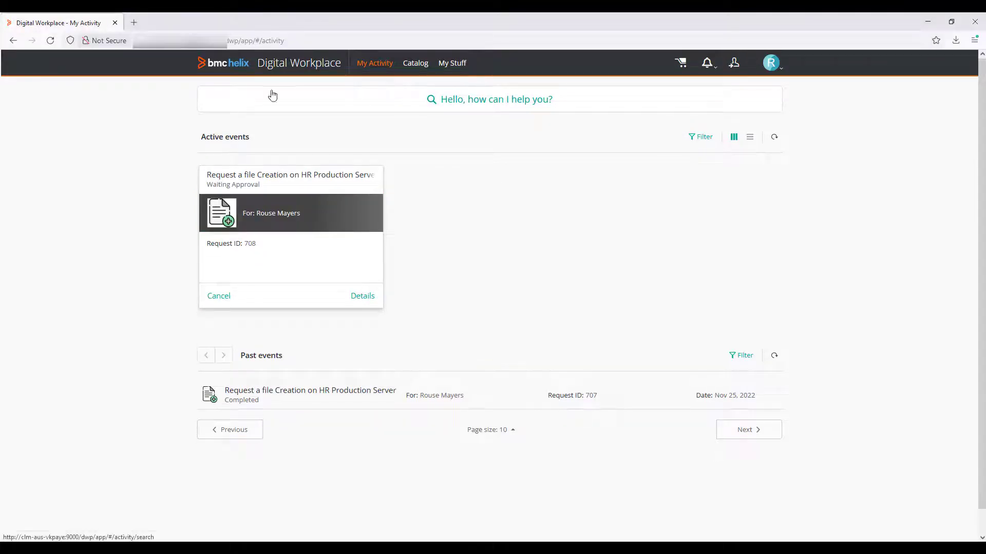
left_click(50, 40)
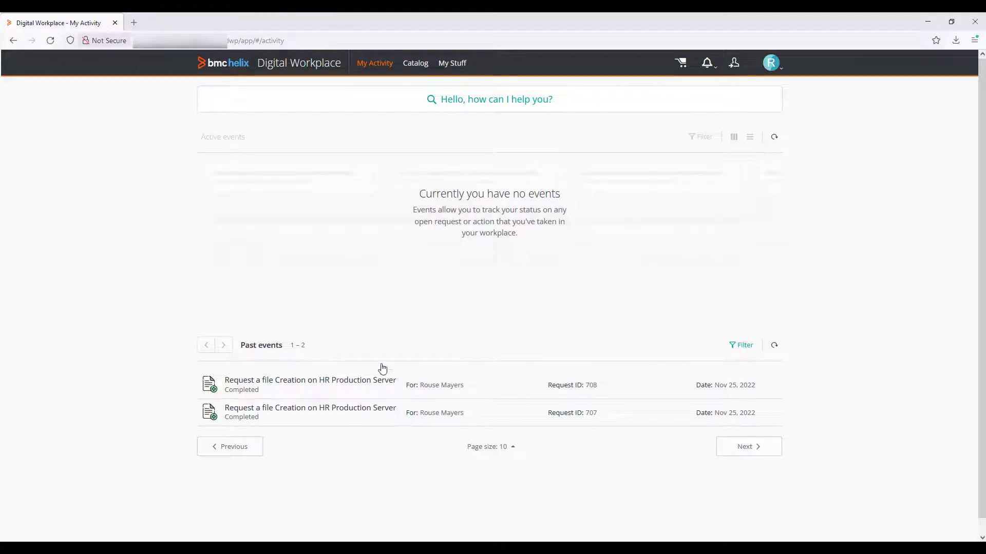
left_click(710, 71)
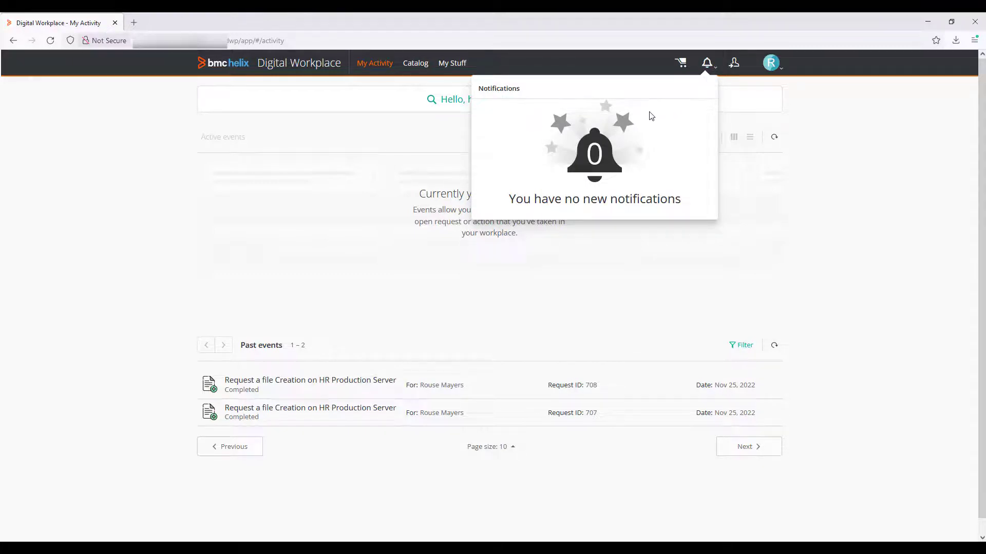
left_click(853, 149)
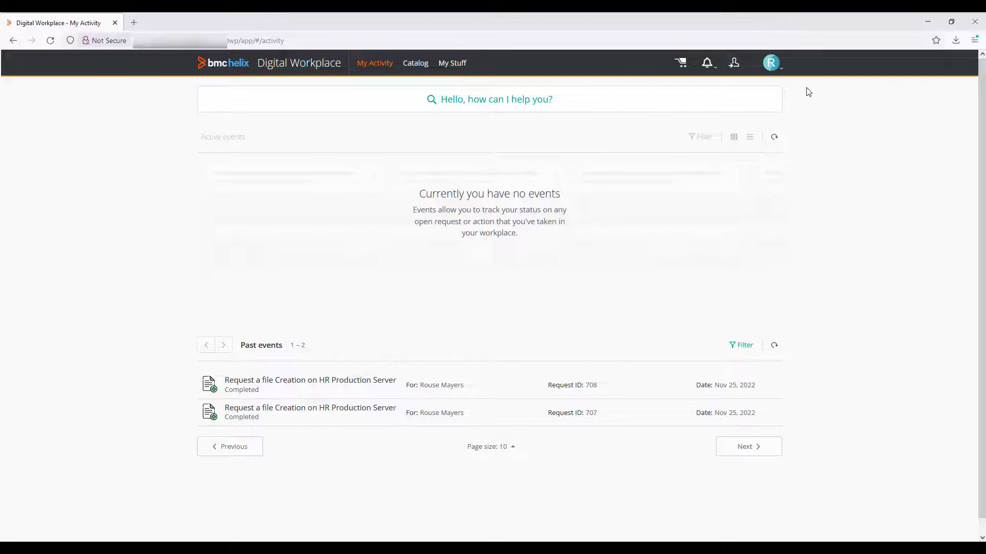
left_click(703, 72)
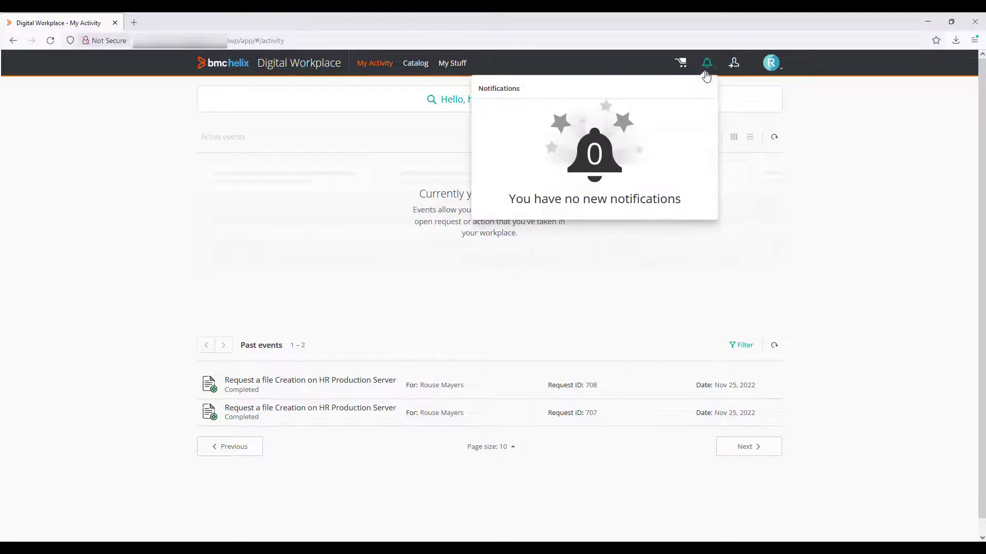
left_click(823, 176)
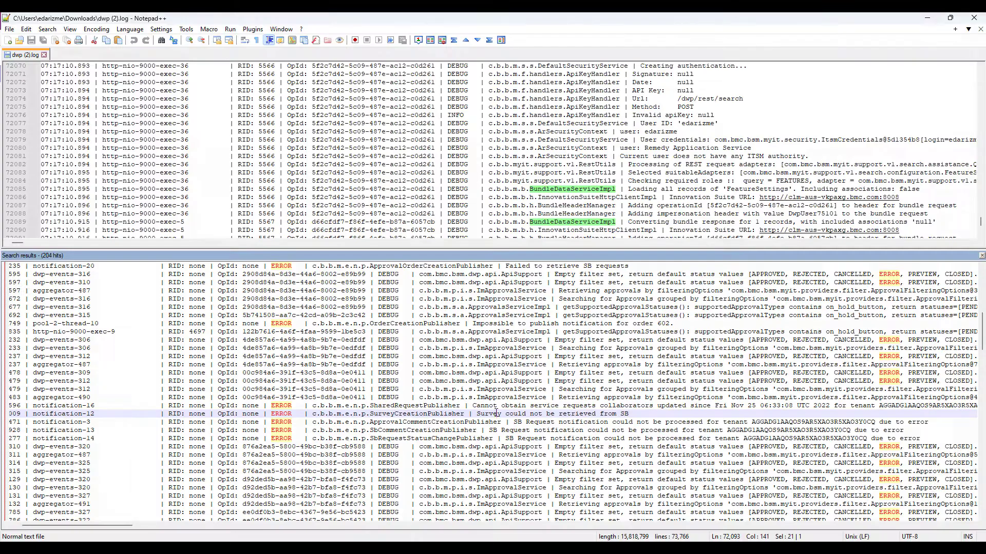
Step: Locate the "Survey could not be retrieved from SB" error in the log, and reload the Enhanced Catalog configuration in the browser
double_click(497, 414)
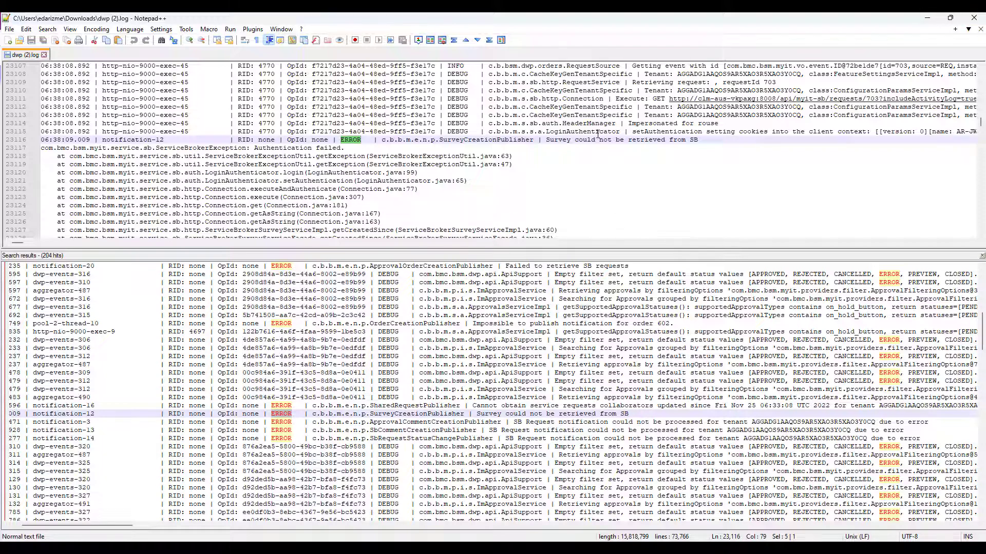
left_click(927, 18)
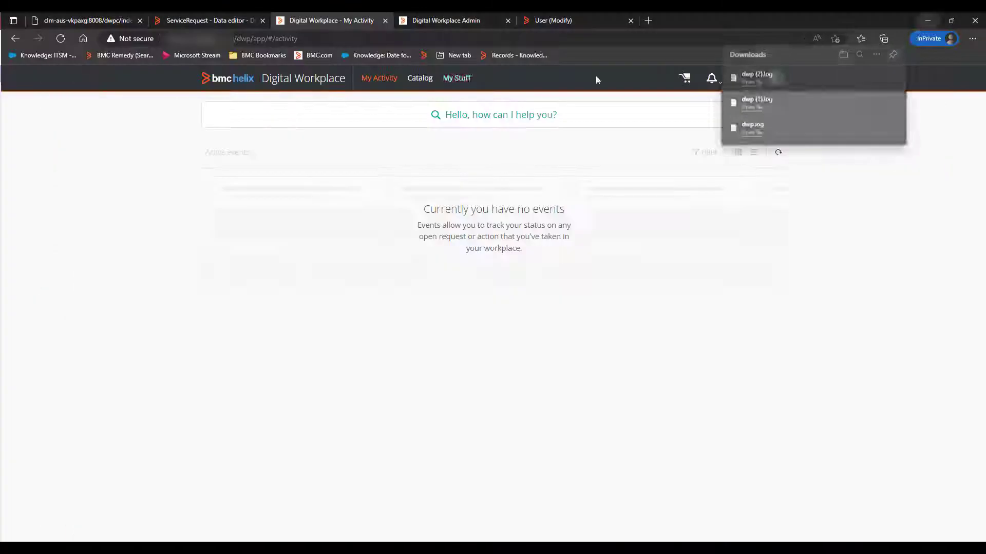
left_click(434, 20)
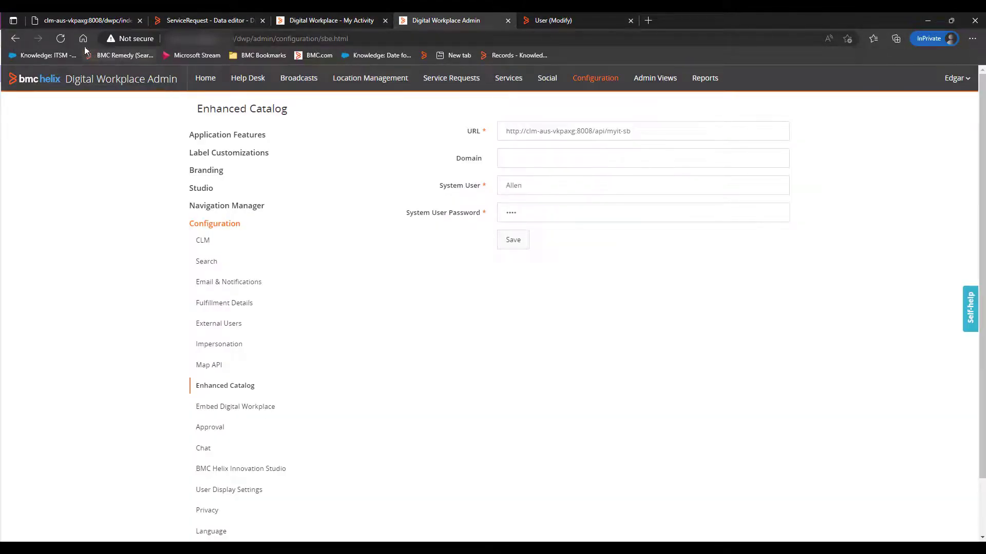
left_click(61, 41)
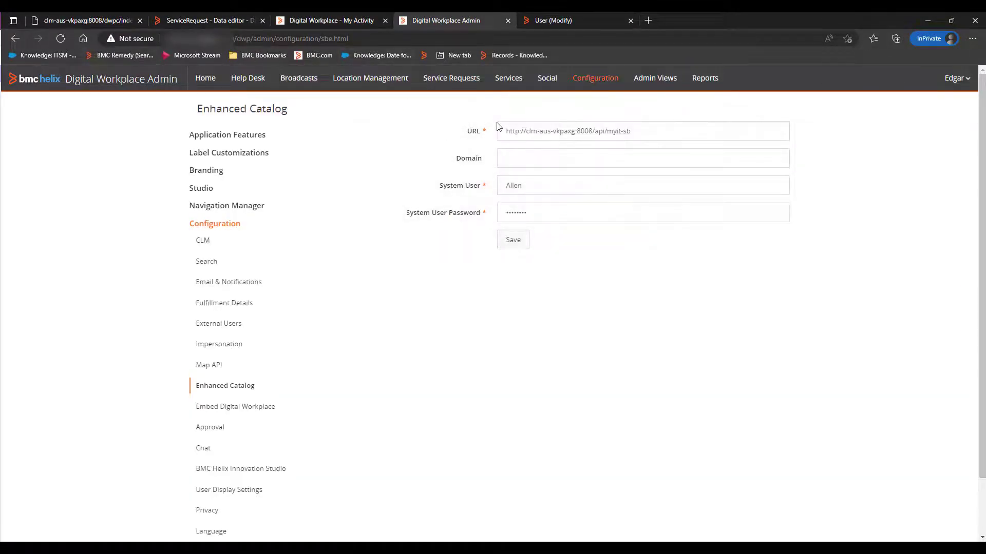
Step: Save the Enhanced Catalog settings with the existing system user to validate them, and inspect the configuration error details
left_click(532, 182)
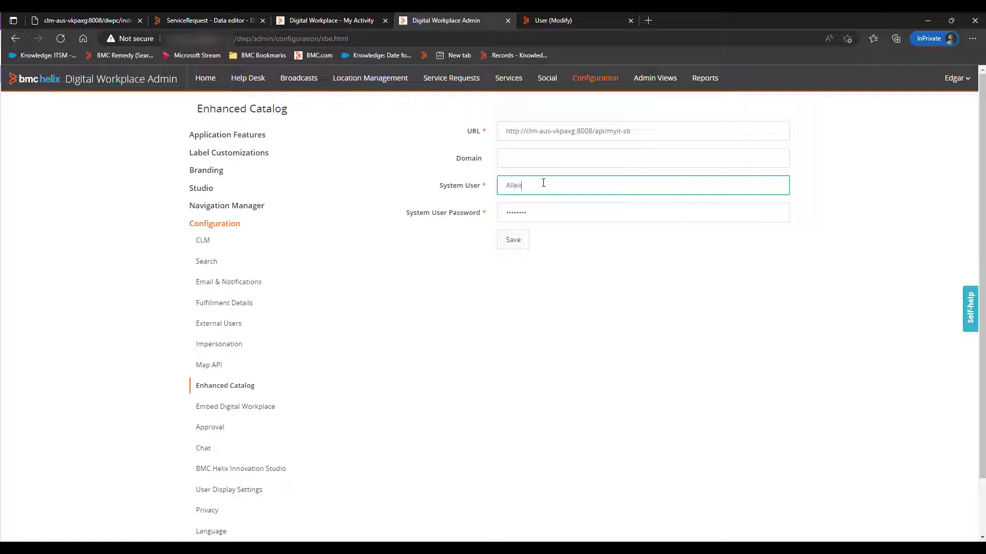
left_click(520, 240)
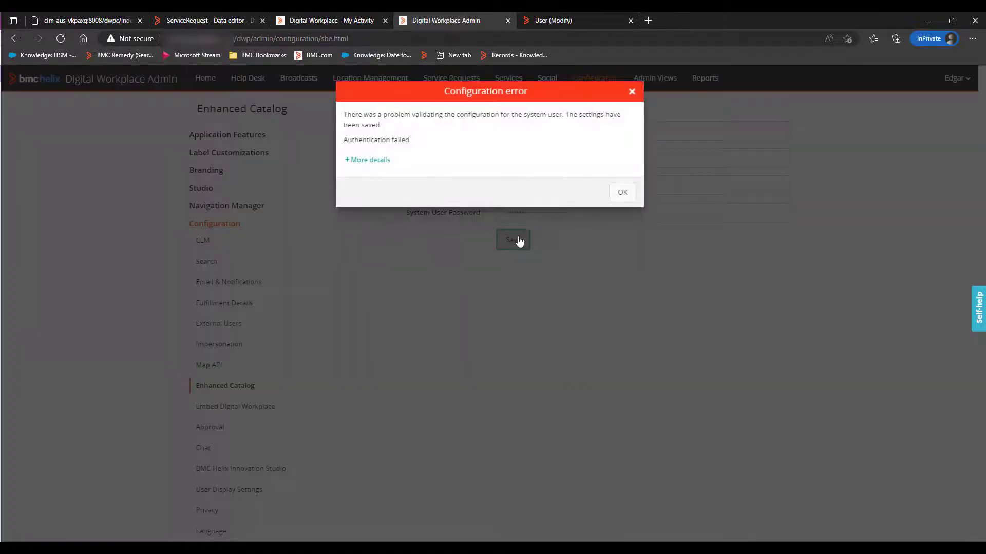
left_click(368, 160)
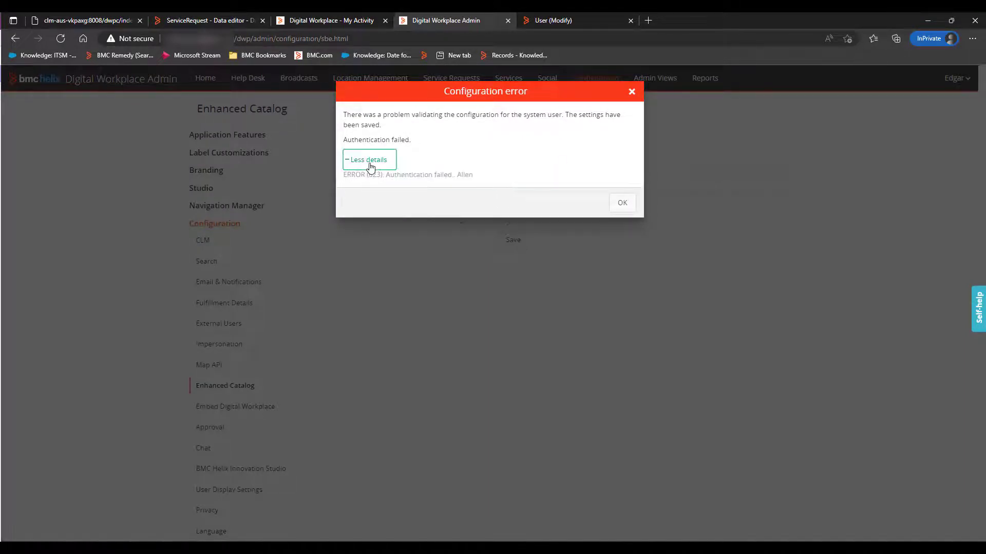
left_click(622, 203)
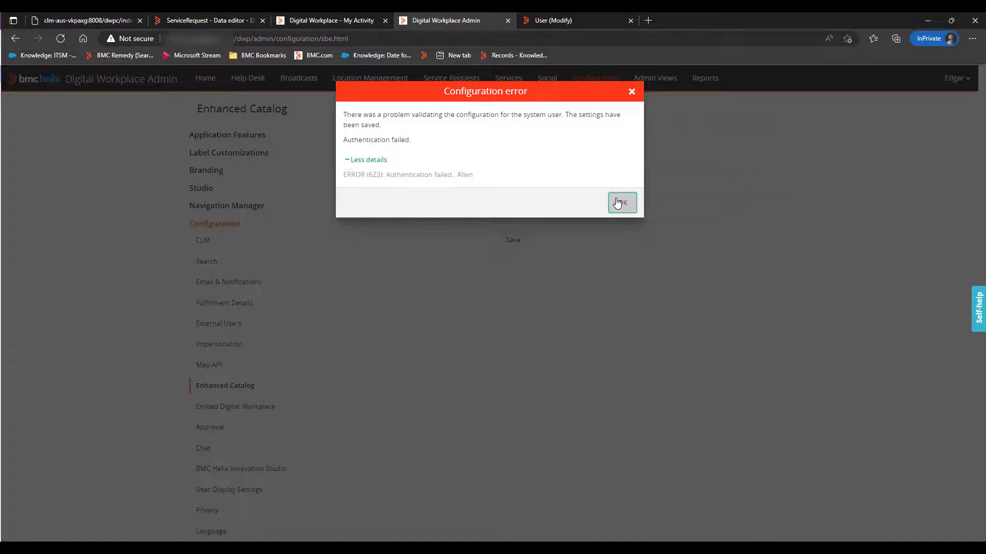
Step: Check the administrator's My Activity and Catalog pages in Digital Workplace
left_click(328, 26)
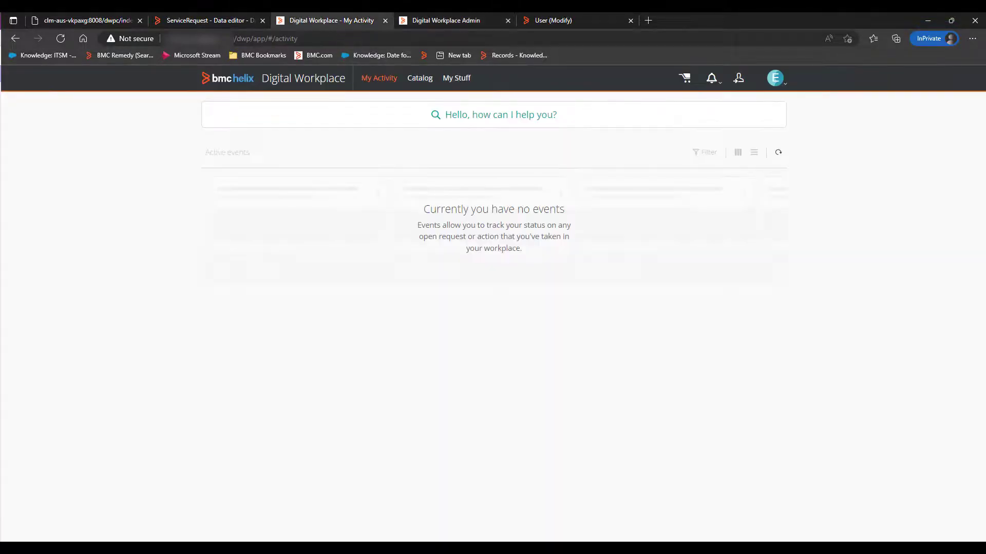
left_click(417, 22)
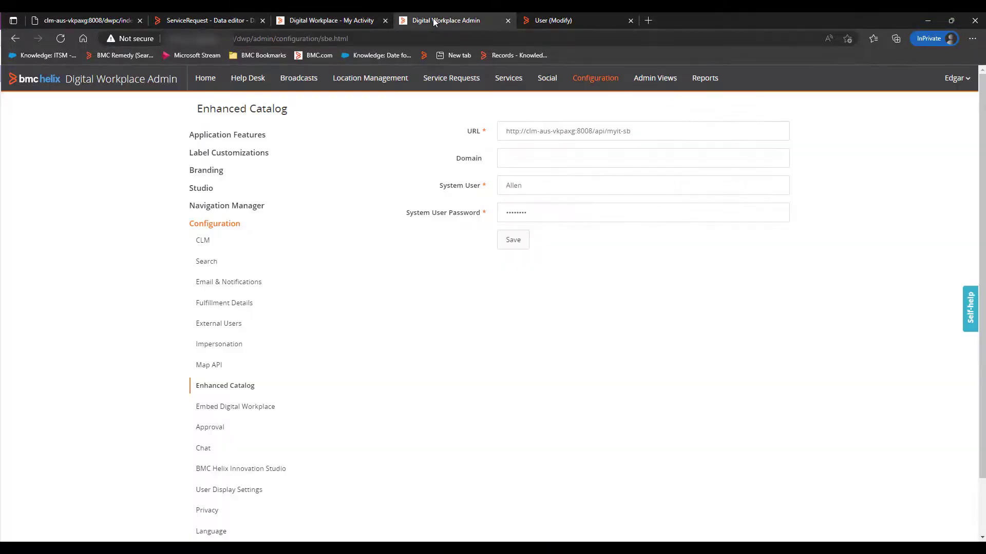
left_click(562, 209)
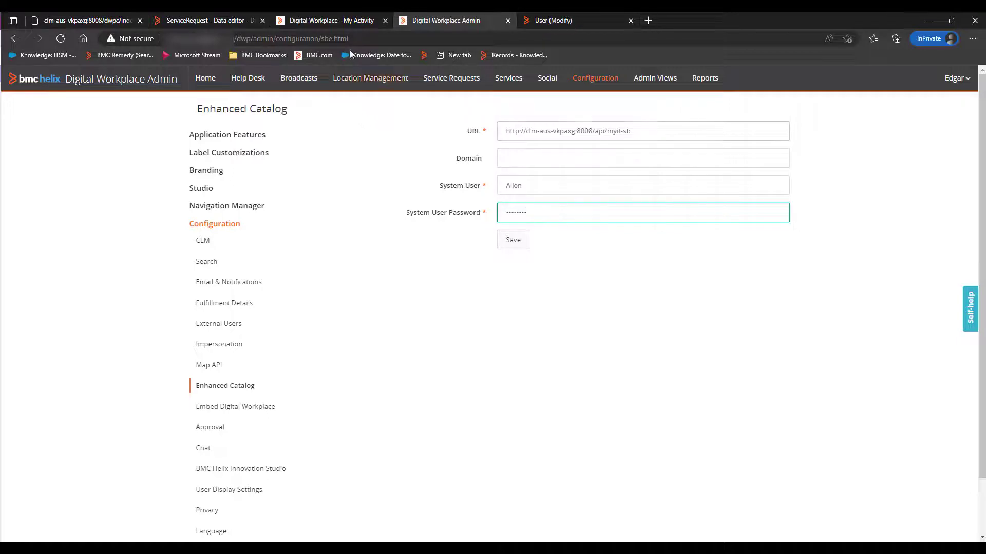
left_click(343, 23)
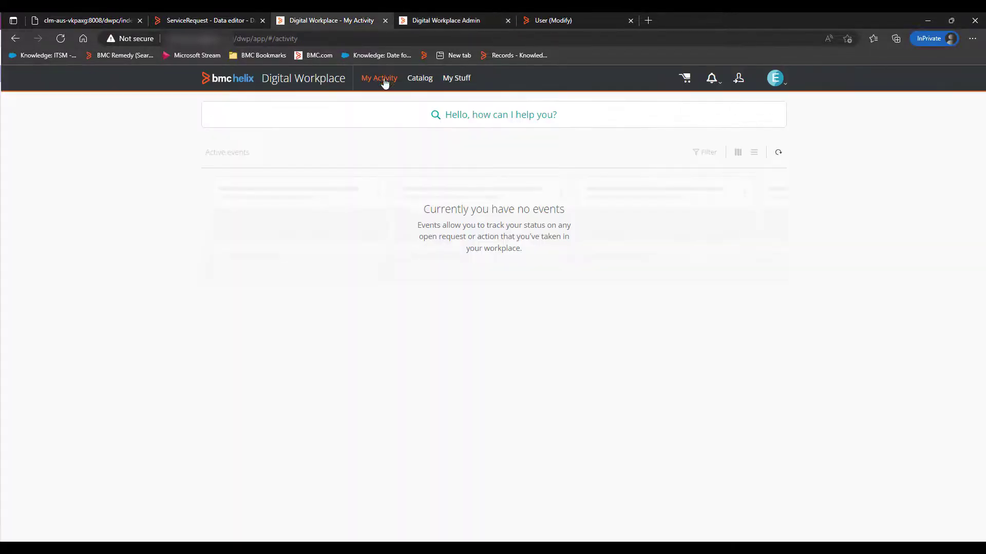
left_click(430, 80)
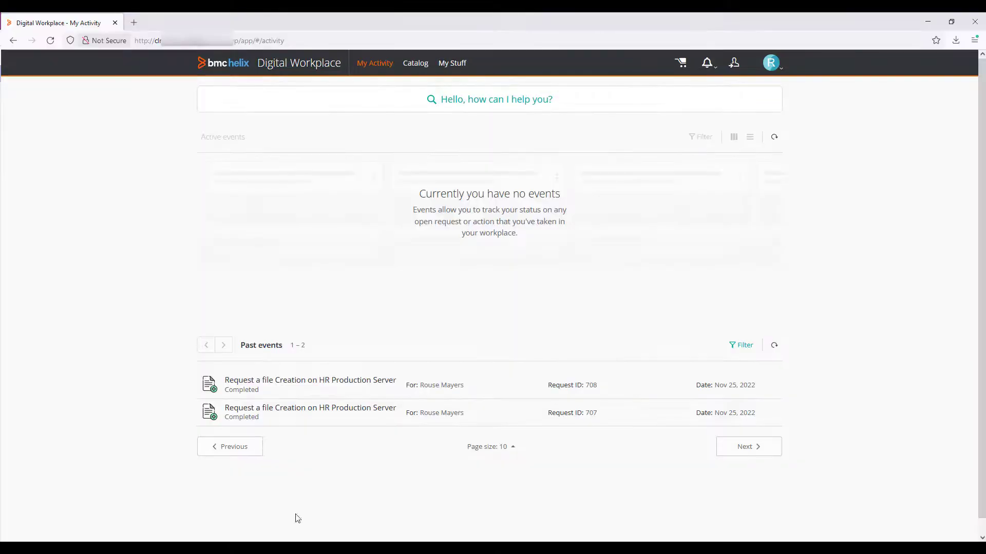
Step: In the requester's session, open the Report an issue service from the catalog and bring up its request form
left_click(414, 64)
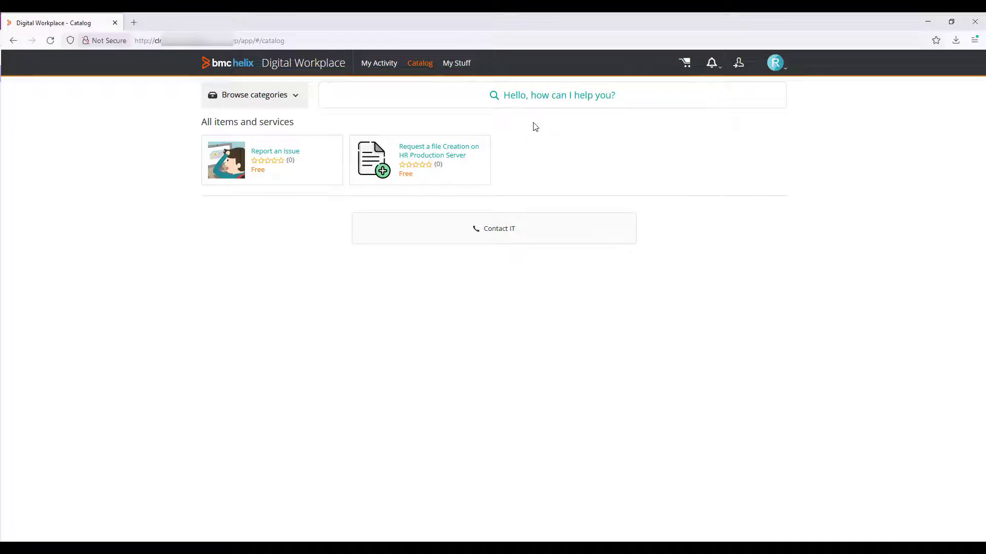
left_click(248, 163)
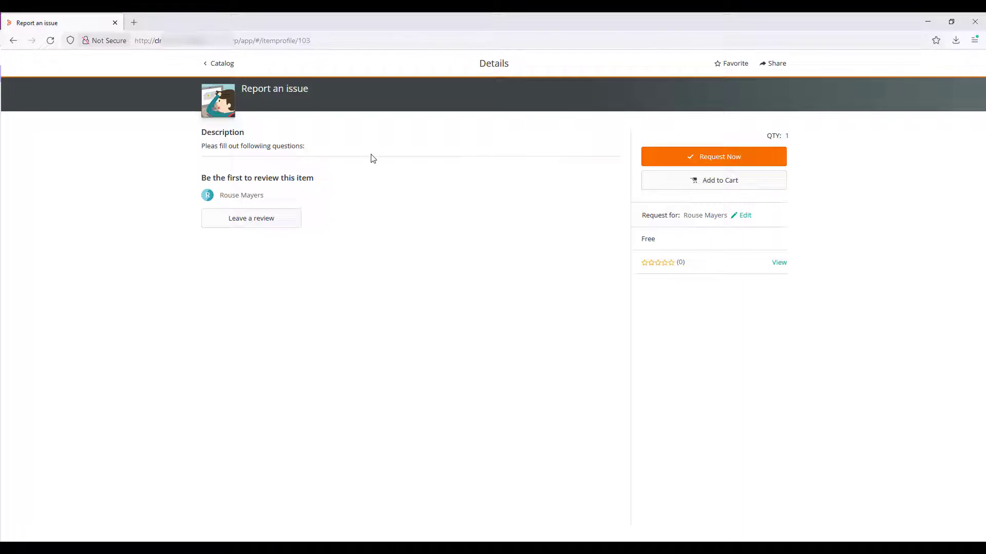
left_click(701, 157)
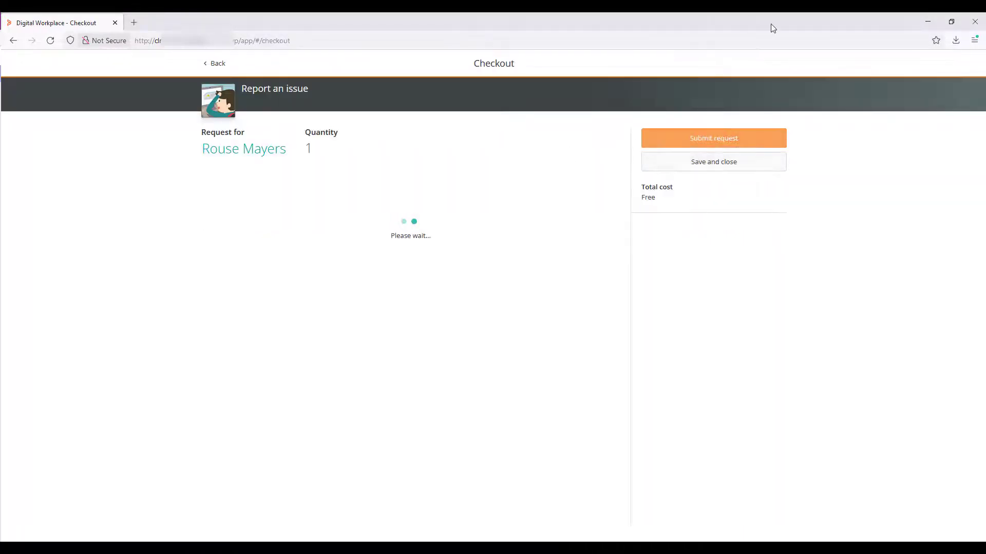
Step: Return to the Enhanced Catalog configuration, enter the correct system user password, and save the settings
left_click(927, 15)
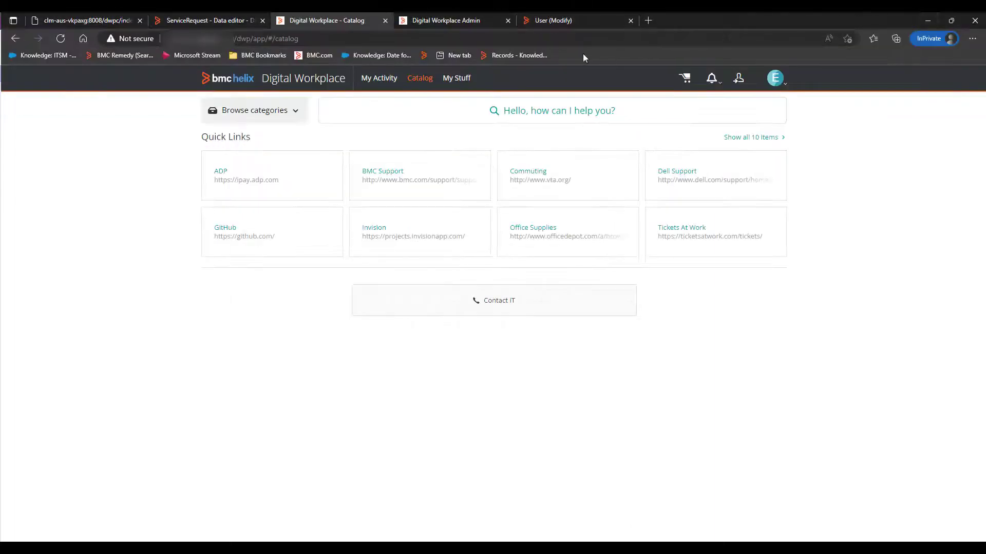
left_click(444, 27)
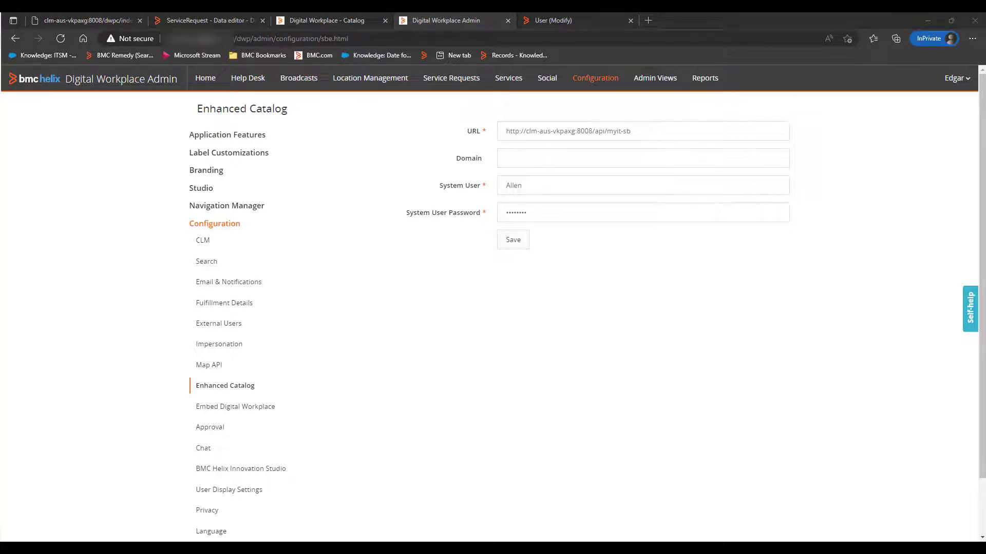
left_click(537, 209)
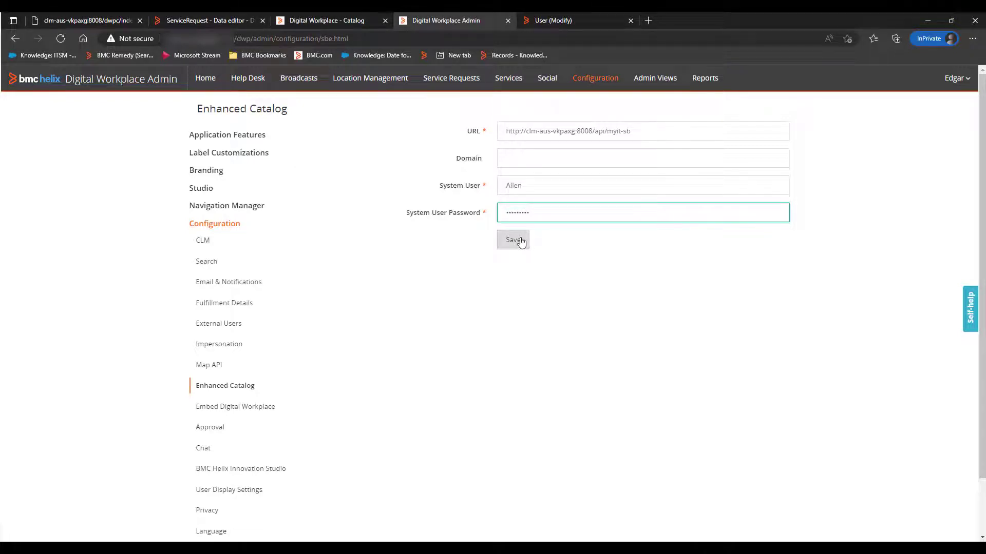
left_click(513, 240)
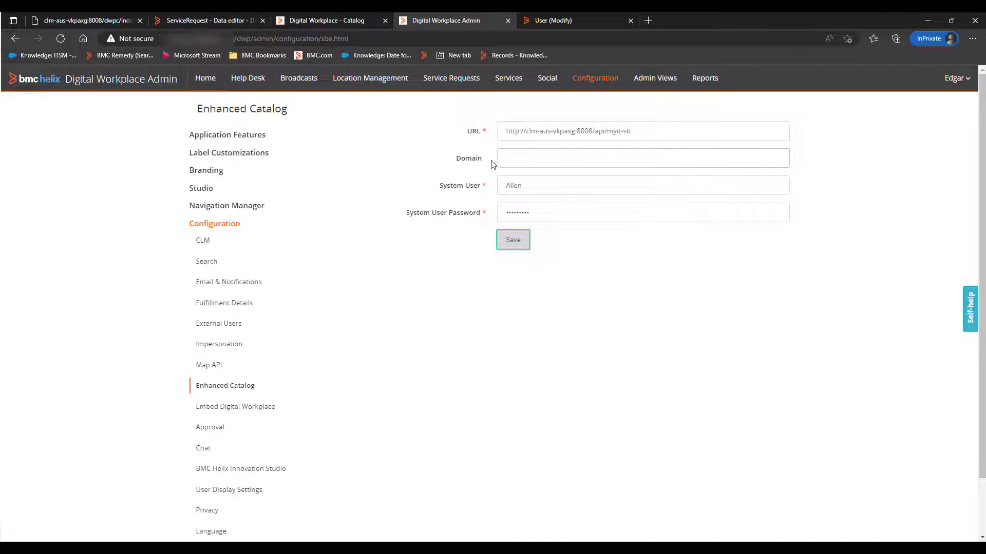
left_click(508, 159)
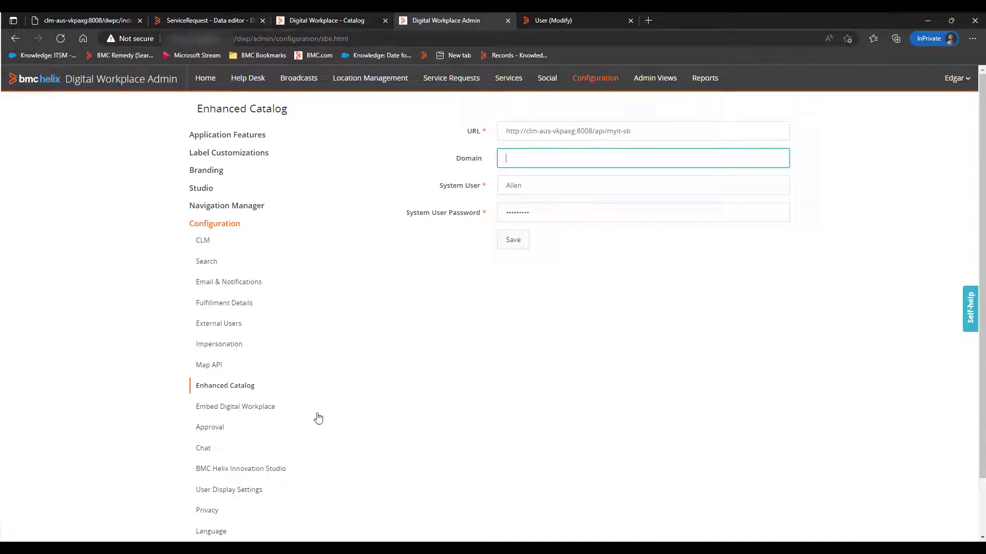
Step: Return to the requester's session, leave the Report an issue checkout for the catalog, and check who is signed in
mouse_move(291, 548)
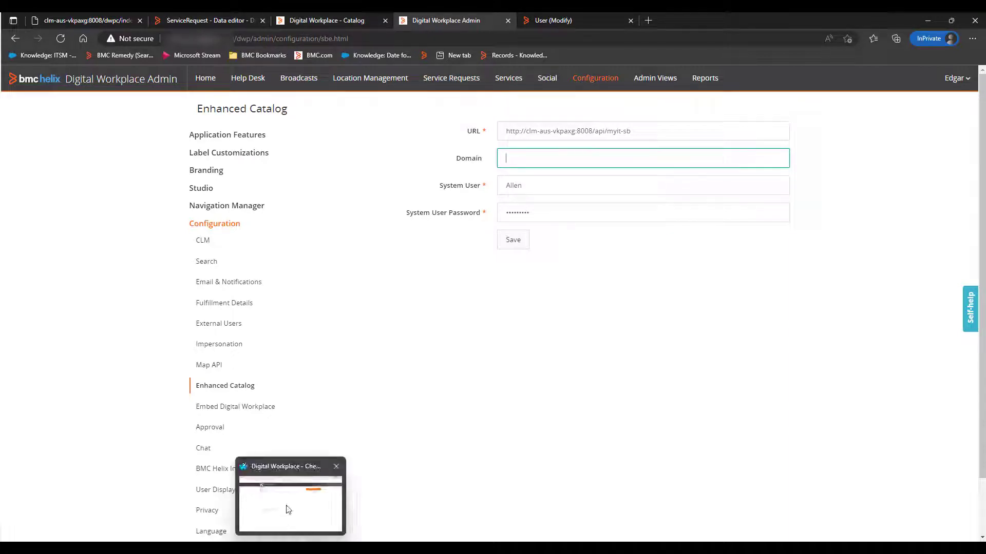
left_click(300, 495)
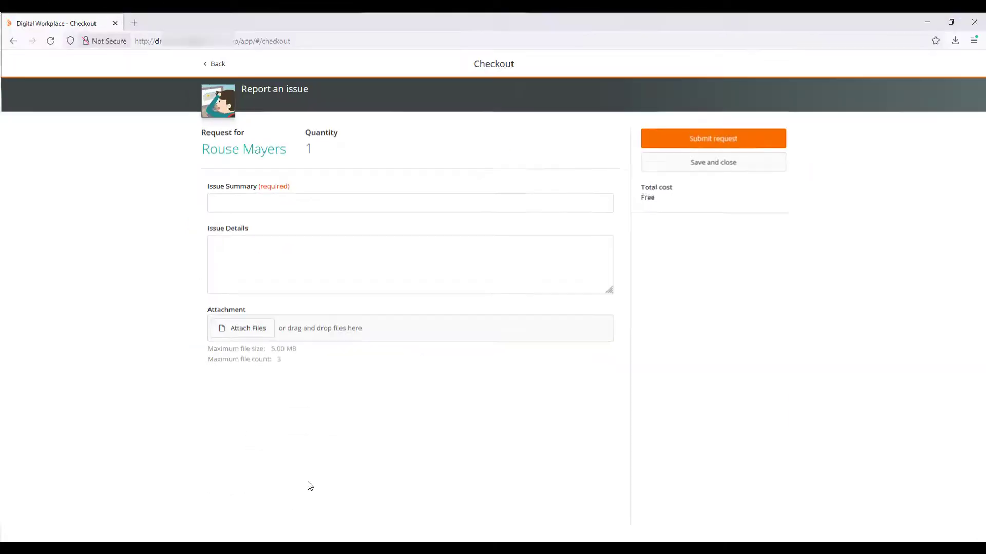
left_click(212, 64)
left_click(586, 203)
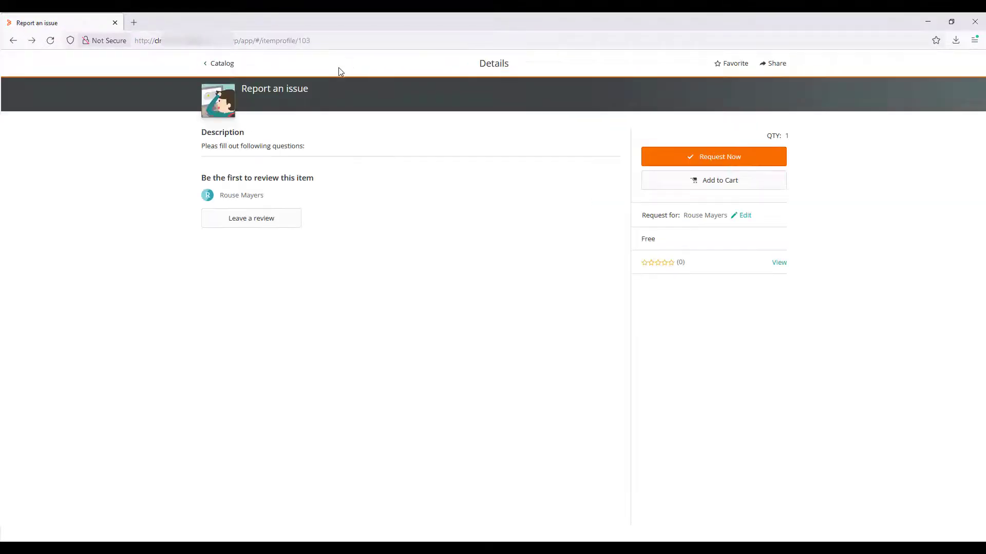
left_click(225, 64)
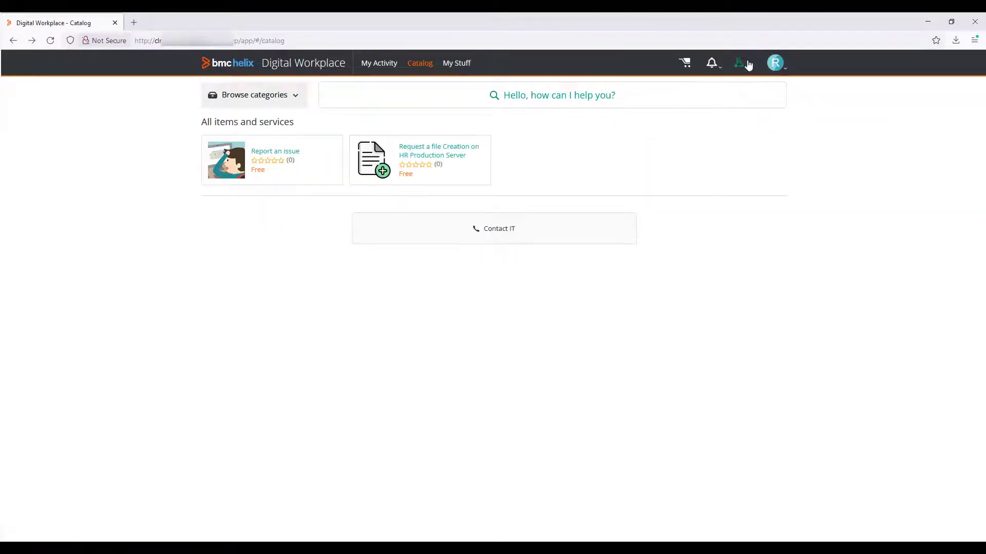
left_click(775, 62)
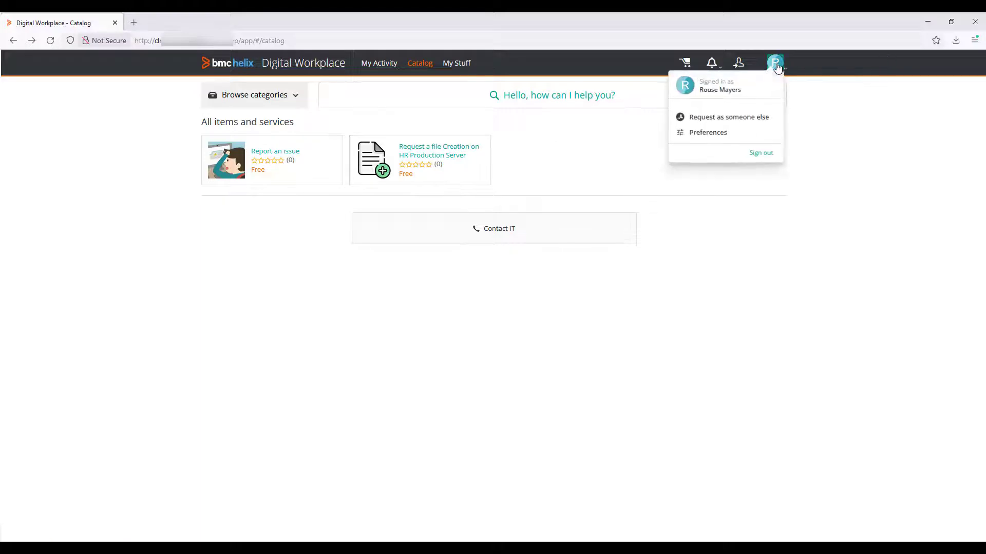
Step: Start a new Request a file Creation on HR Production Server request and choose Salesforce as the application
left_click(459, 153)
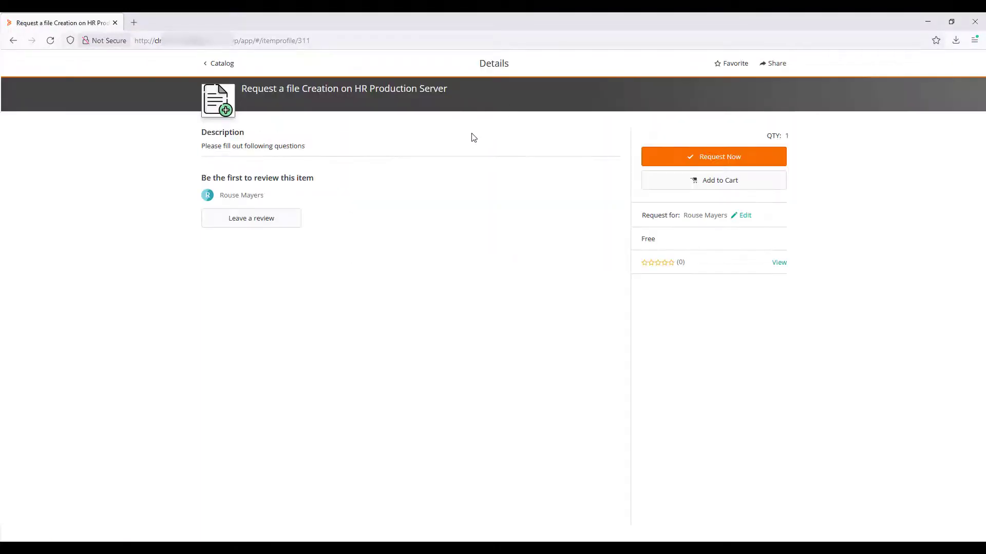
left_click(686, 177)
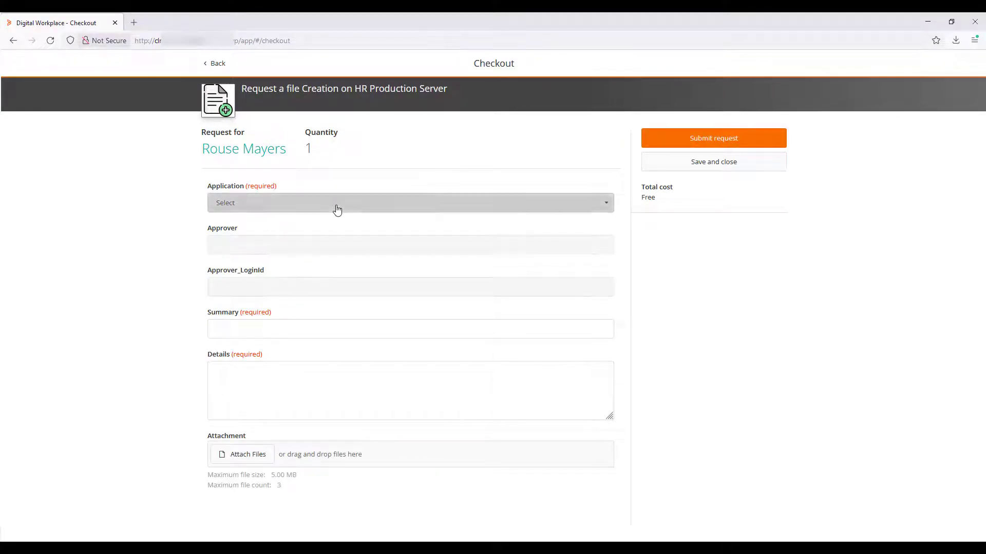
left_click(336, 211)
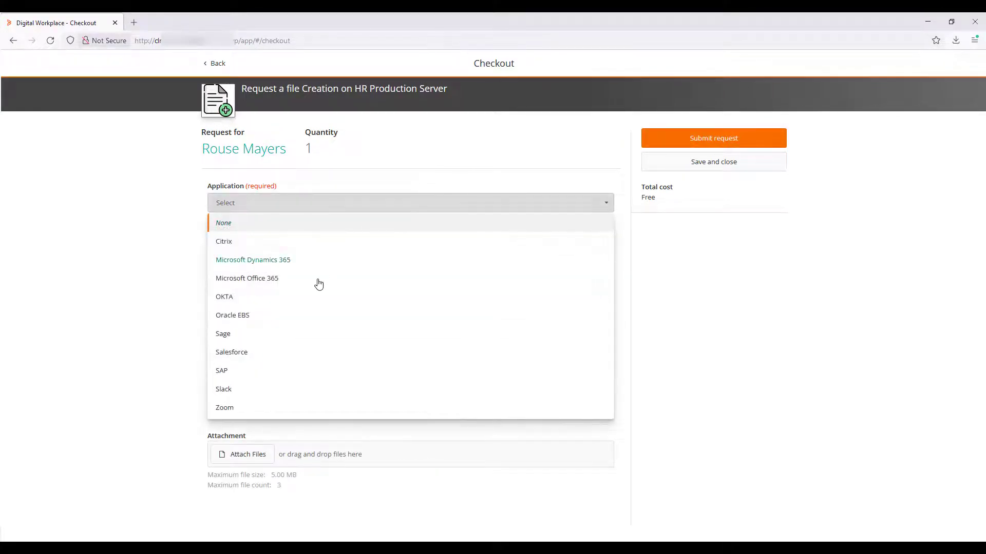
left_click(238, 355)
Step: Enter the summary "test" and a short notification note as the details, and submit the file creation request
left_click(276, 329)
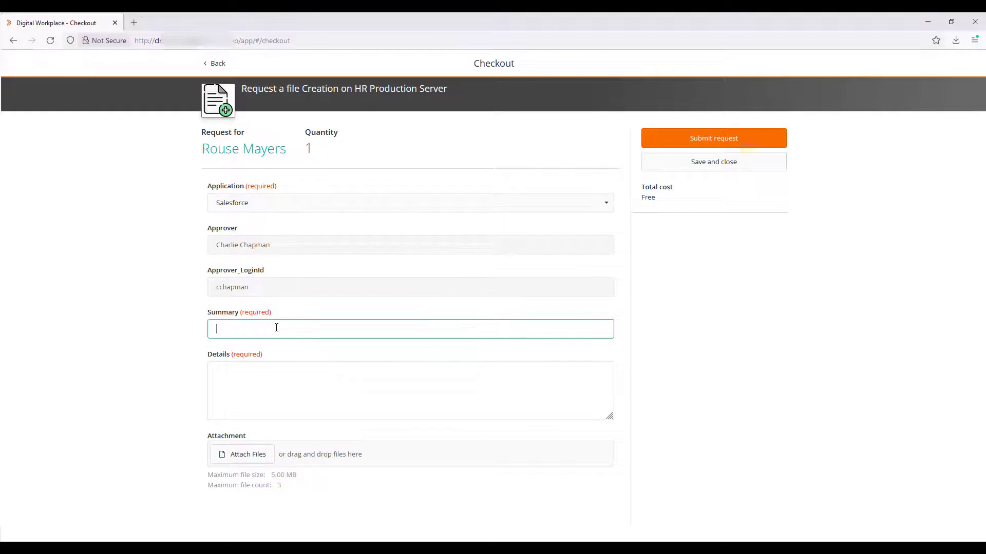
type("test")
key("Tab")
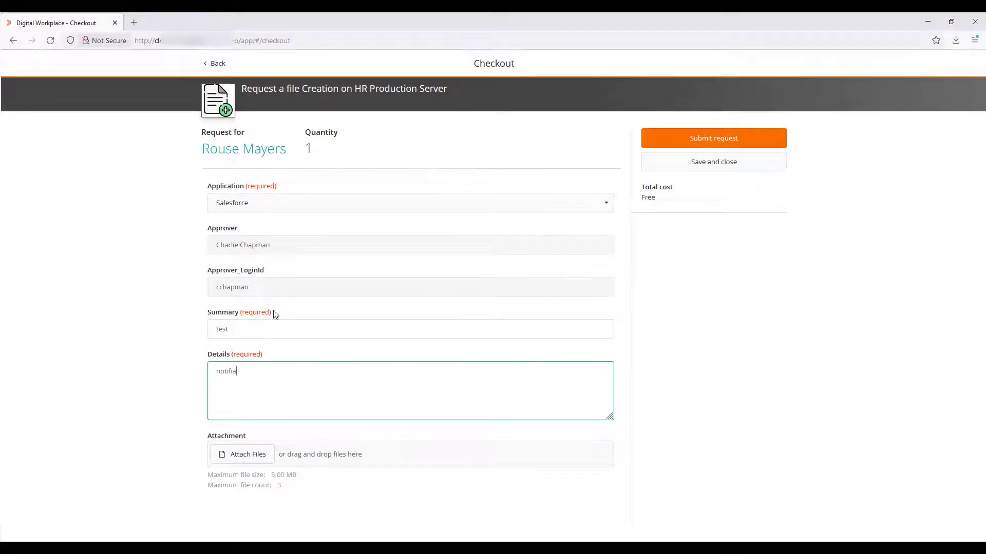
type("notification")
left_click(705, 139)
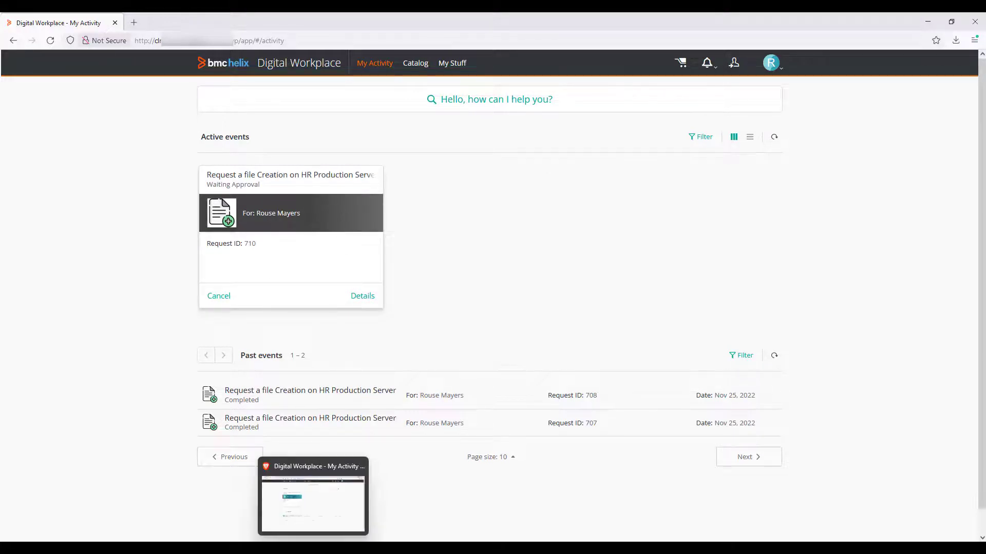
Step: Switch to the approver's session, refresh My Activity, and approve the newly submitted file creation request
left_click(343, 495)
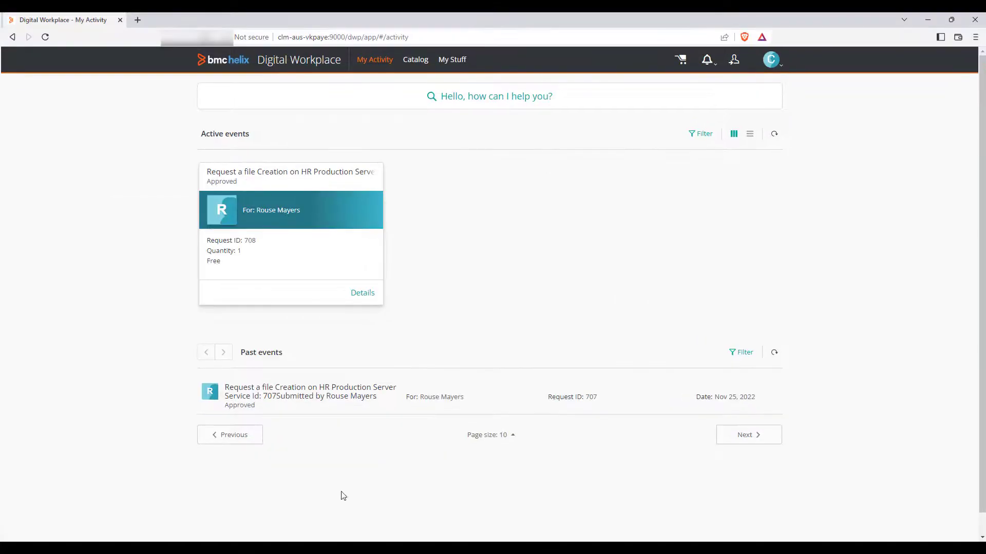
left_click(45, 37)
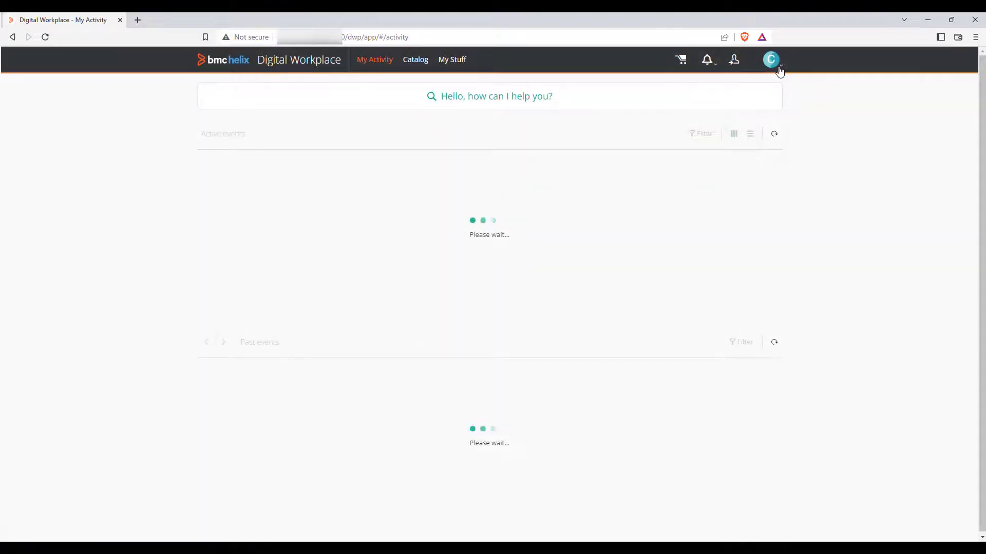
left_click(236, 295)
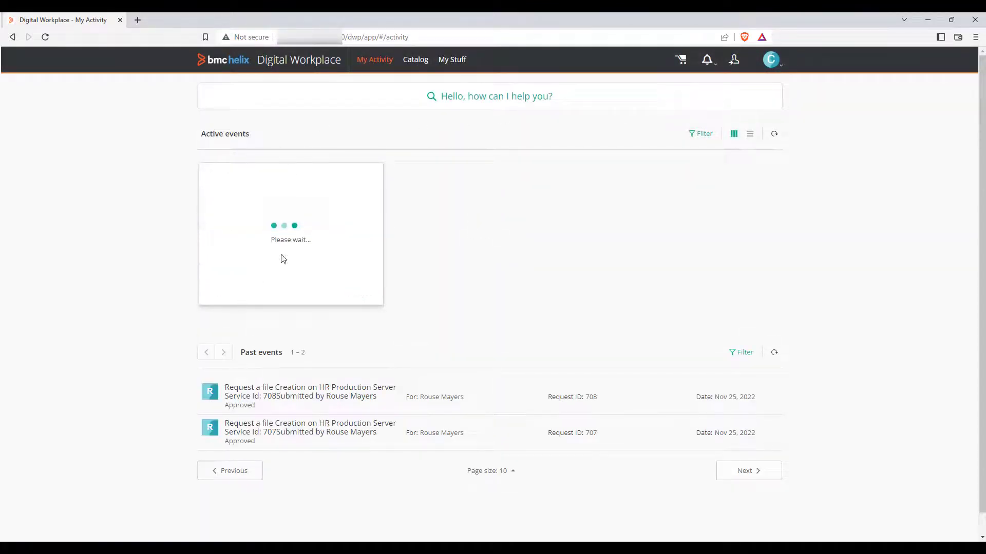
Step: Return to the requester's session, refresh My Activity, and rate the completed file creation request four stars from its notification
left_click(927, 22)
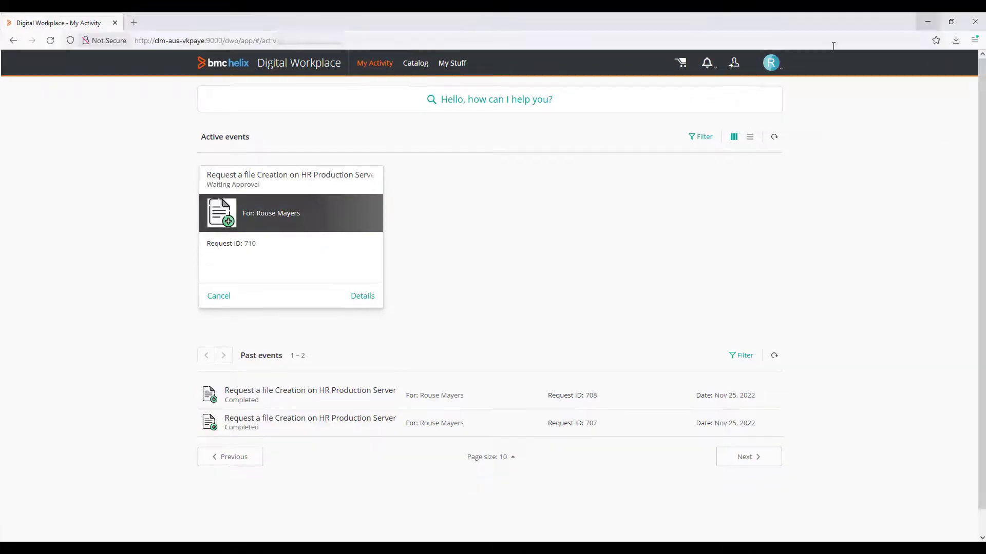
left_click(49, 41)
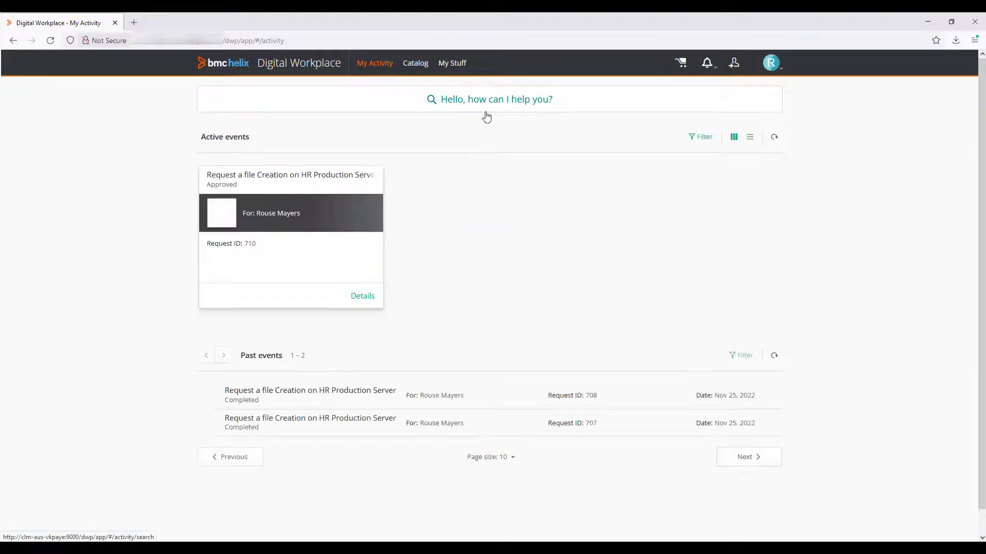
left_click(50, 40)
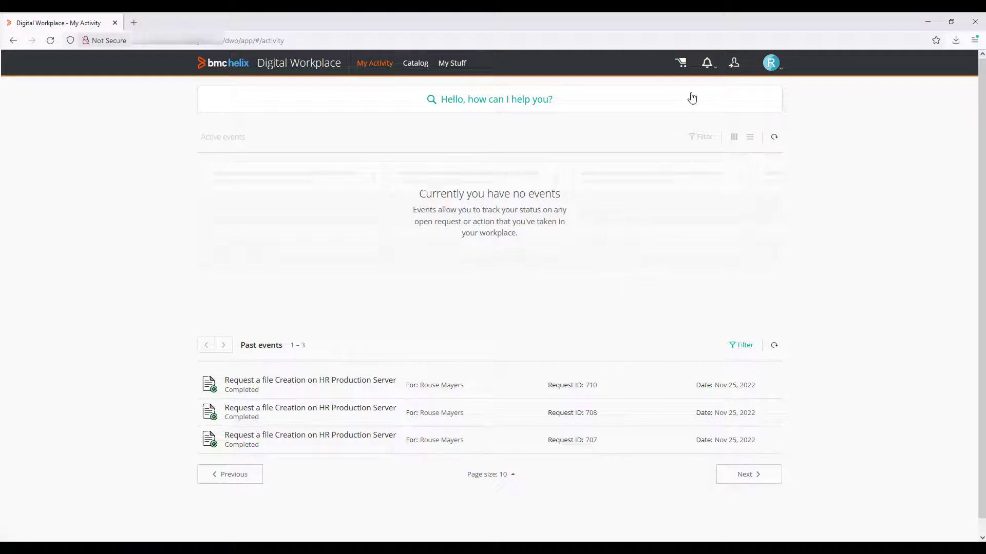
left_click(711, 75)
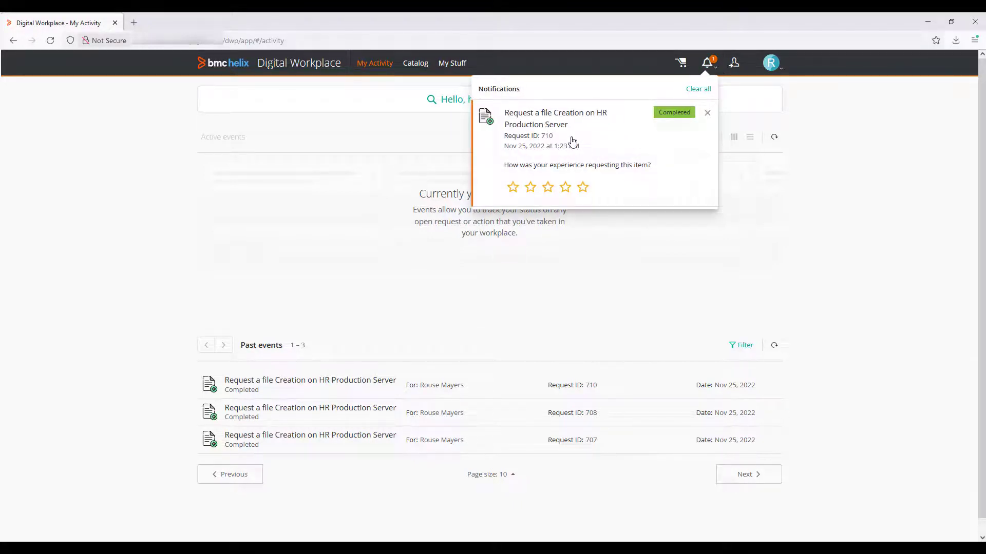
left_click(566, 187)
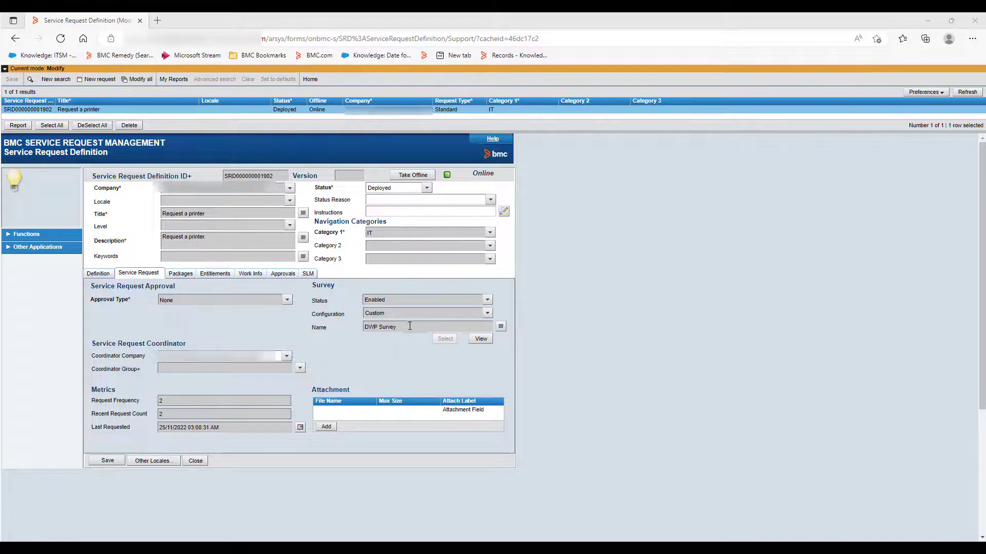
Step: View the question configuration of the custom DWP Survey assigned to the Request a printer service request definition, and close it
left_click(481, 339)
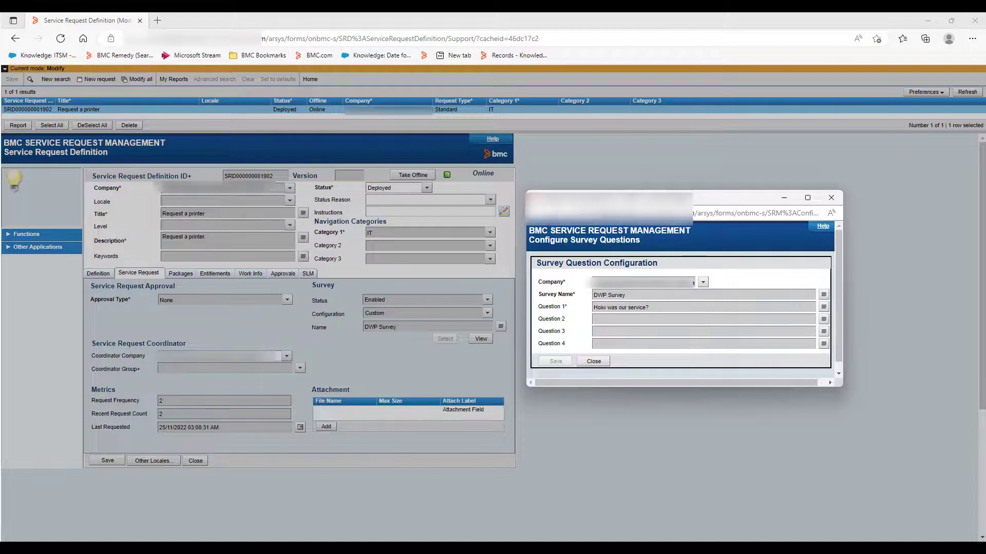
left_click(832, 199)
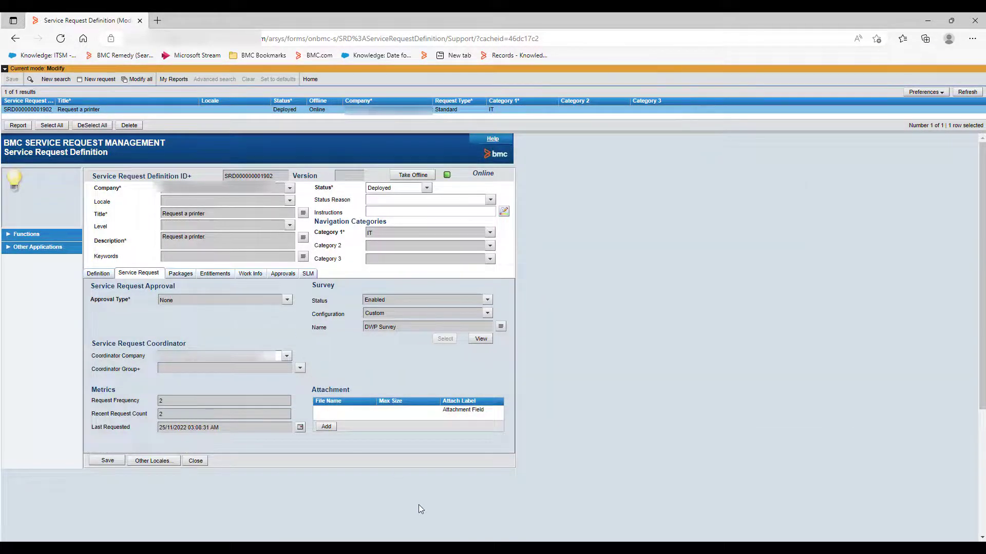
Step: Switch to Digital Workplace Admin, open the service request survey configuration, and select Request a printer in the IT category
left_click(489, 520)
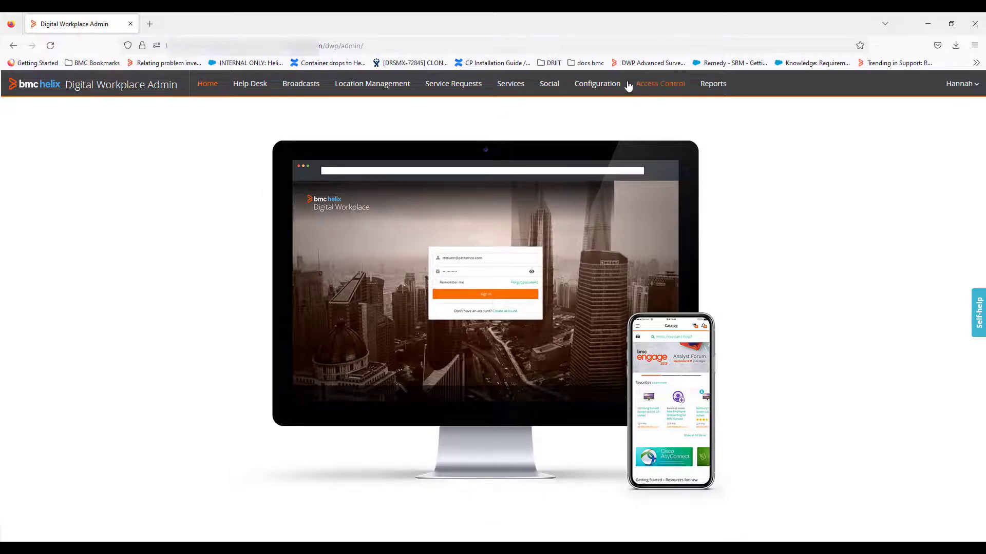
left_click(448, 84)
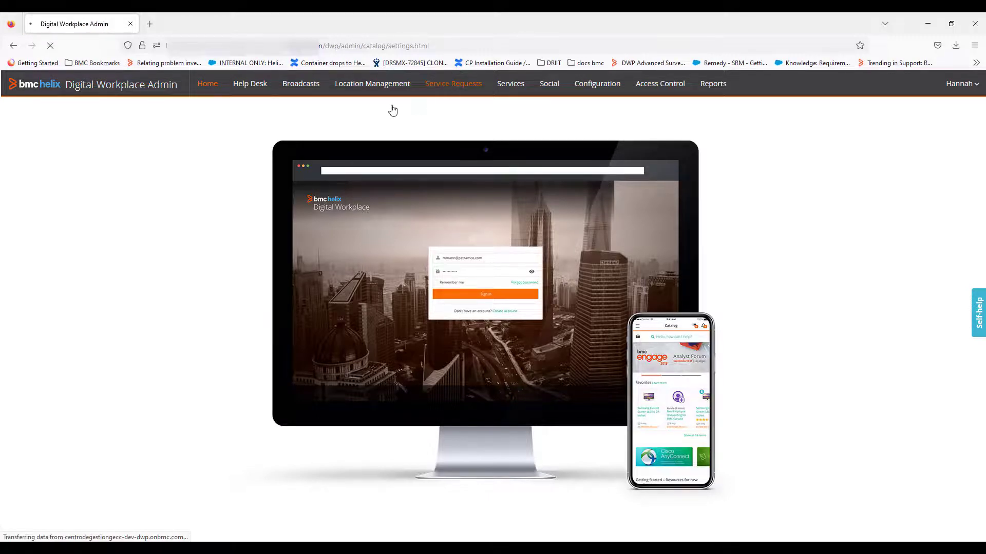
left_click(219, 278)
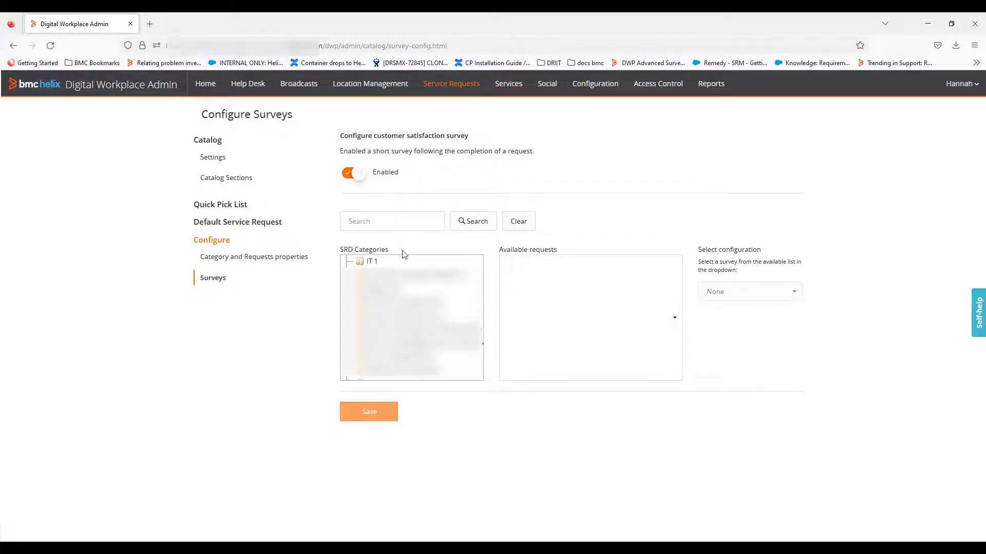
left_click(368, 262)
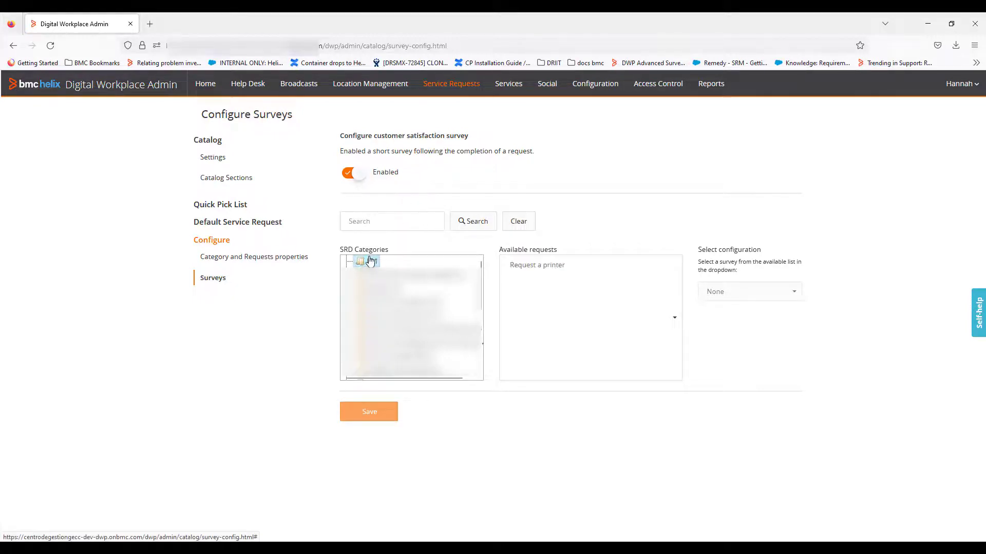
left_click(552, 266)
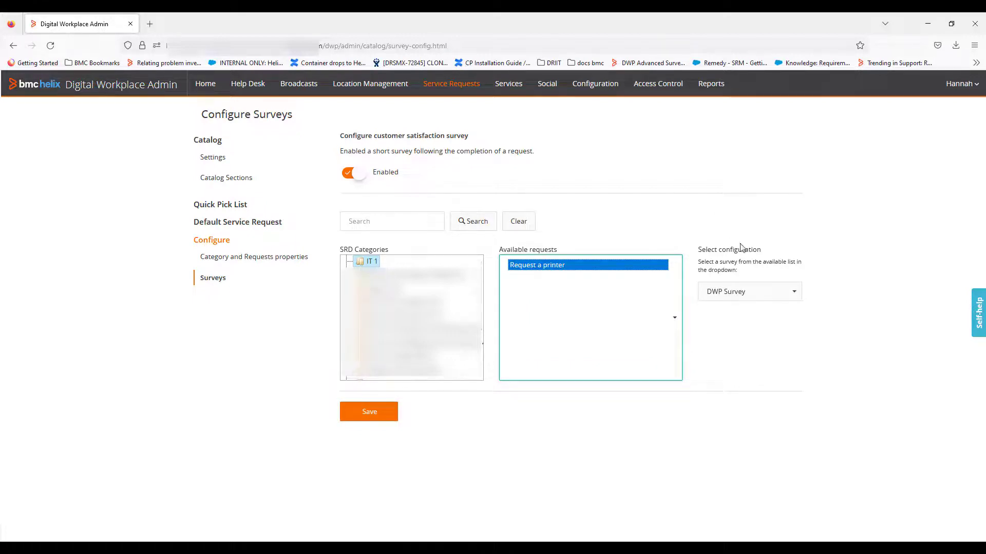
Step: Set the survey configuration for Request a printer to DWP Survey and save it
left_click(744, 291)
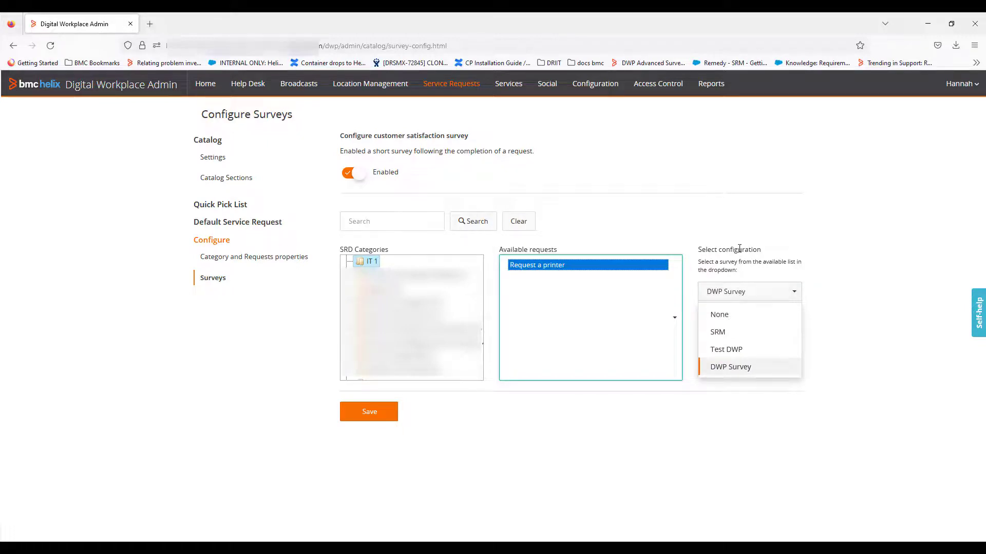
left_click(741, 315)
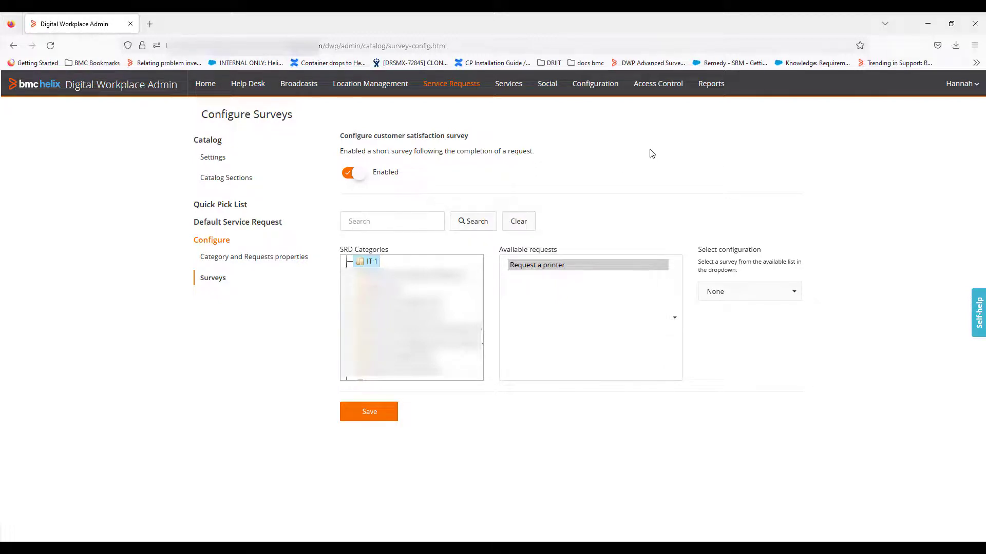
left_click(759, 291)
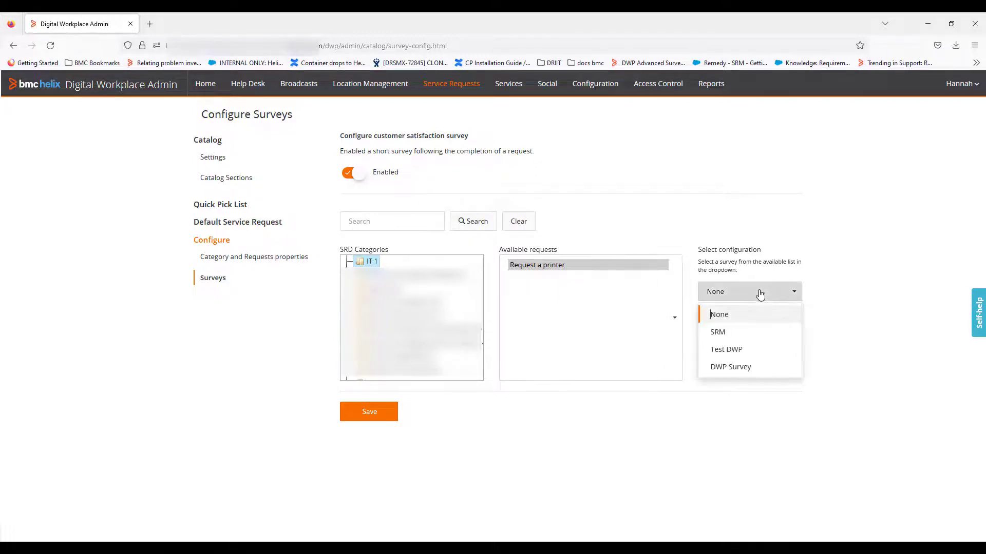
left_click(744, 375)
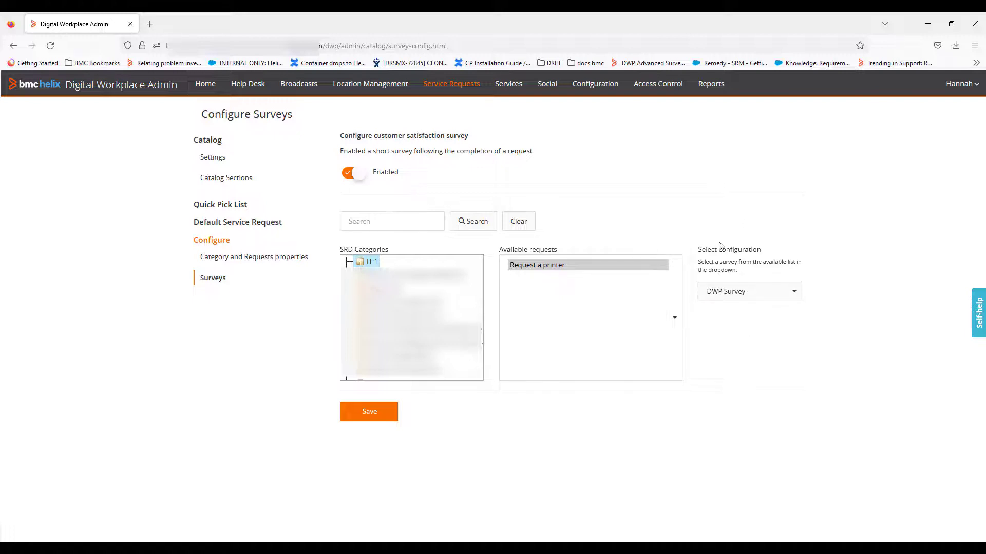
left_click(371, 412)
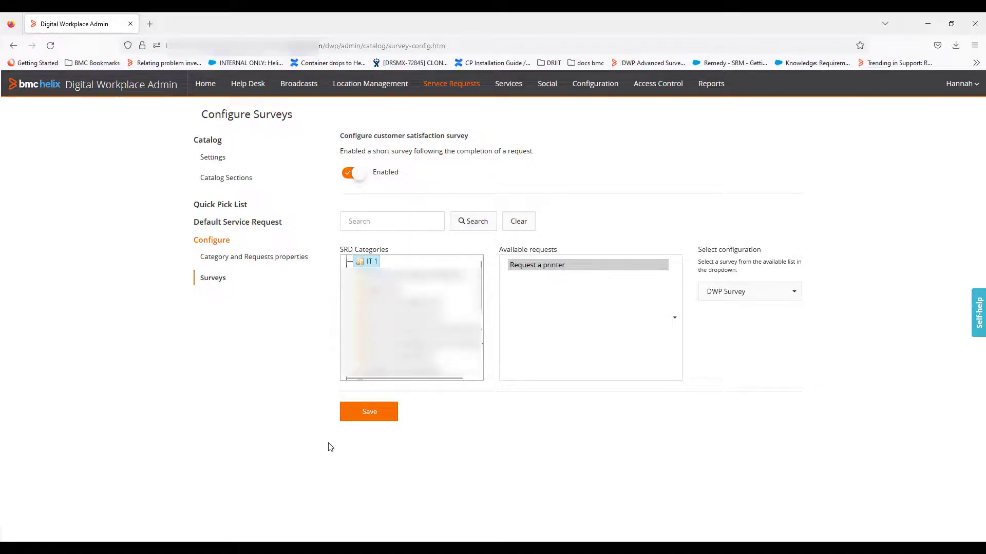
Step: Switch to the requester's Portal Mesa de Servicios session and check the notifications for the Request a printer survey
mouse_move(302, 548)
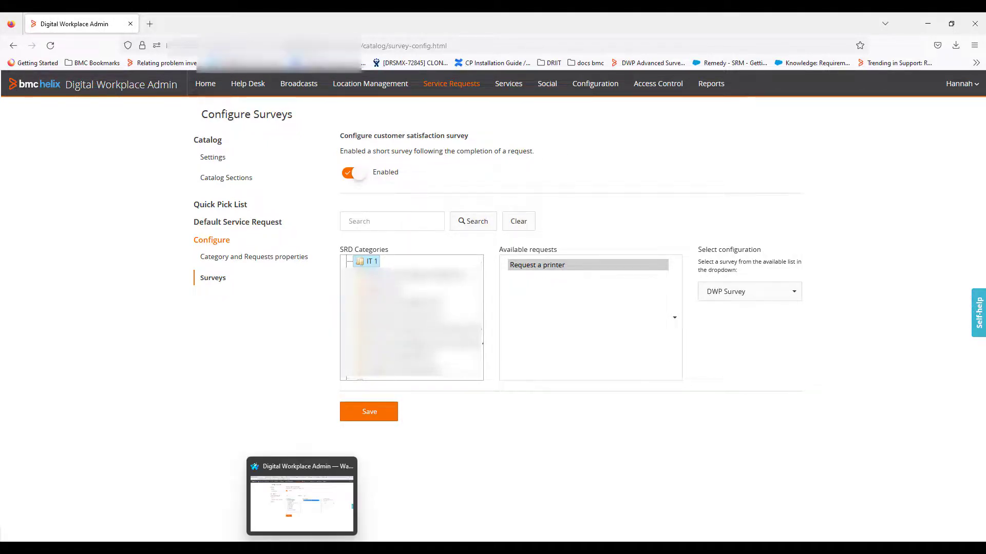
left_click(326, 502)
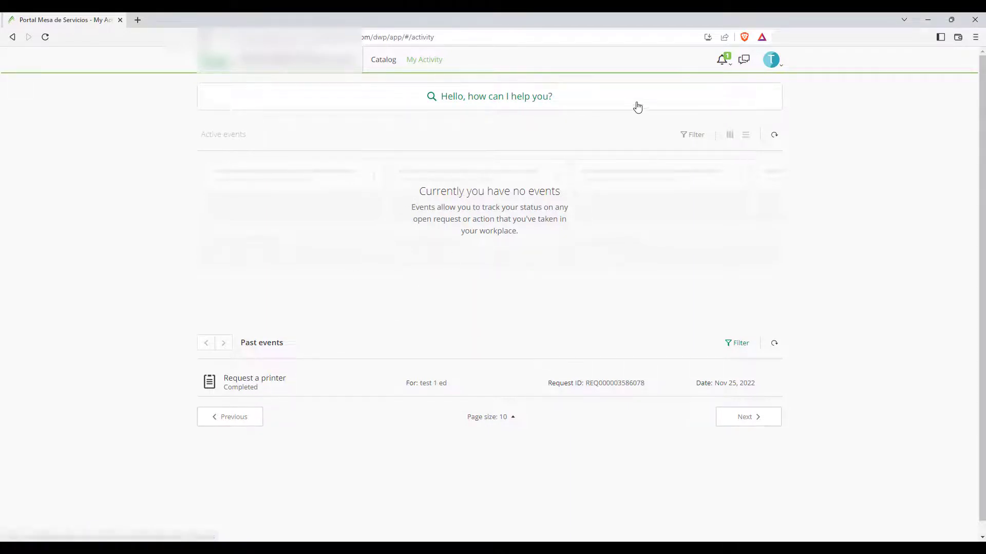
left_click(725, 62)
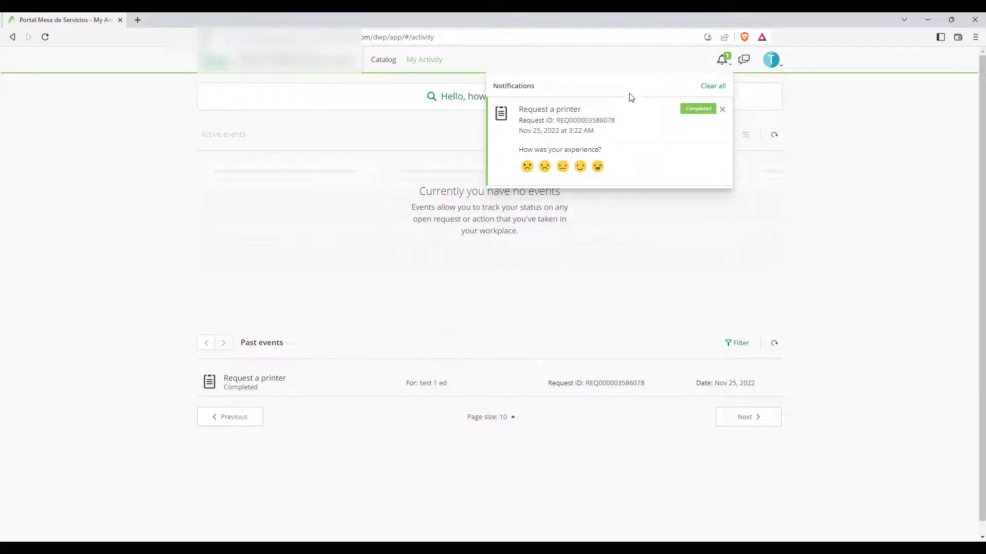
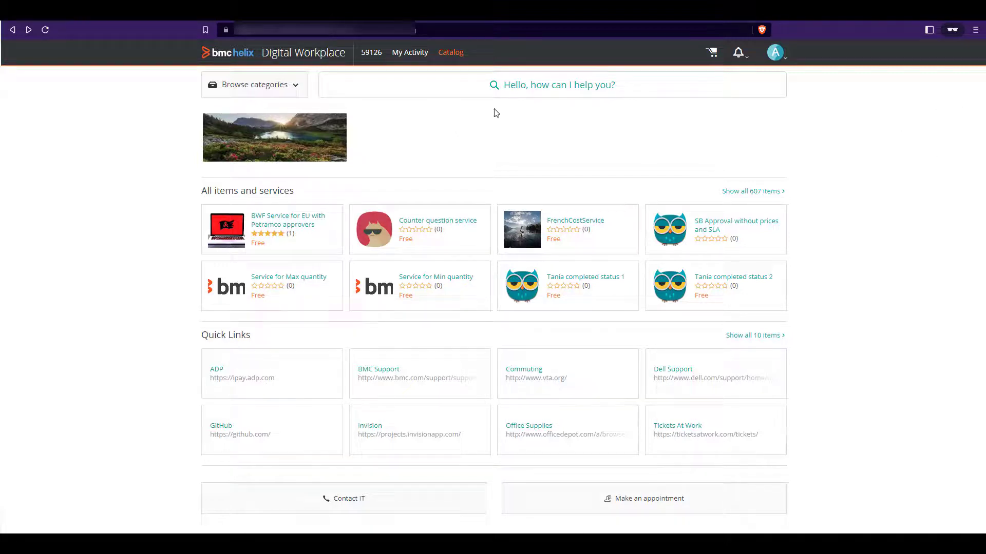
Step: Search the catalog for service and look through all the matching requests
left_click(518, 96)
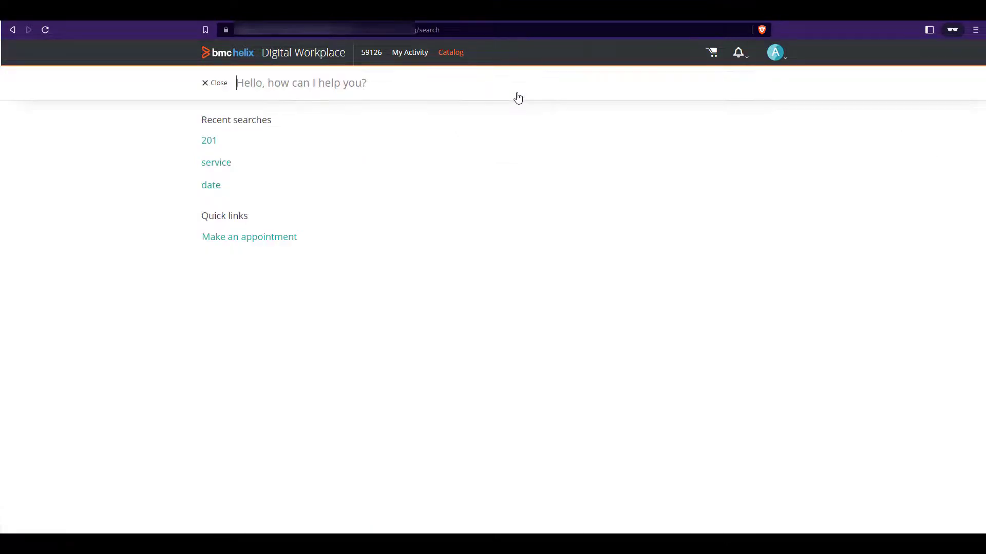
left_click(221, 161)
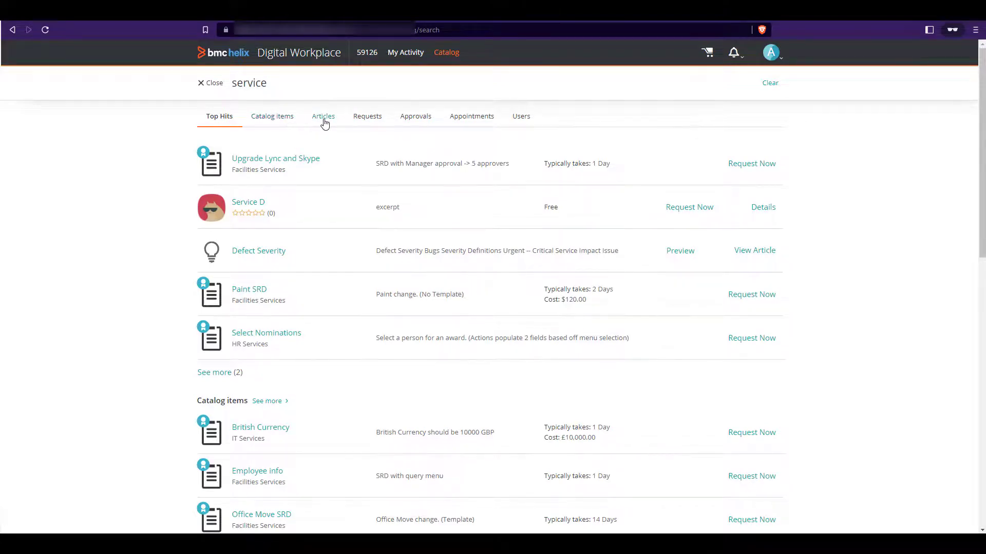
left_click(366, 118)
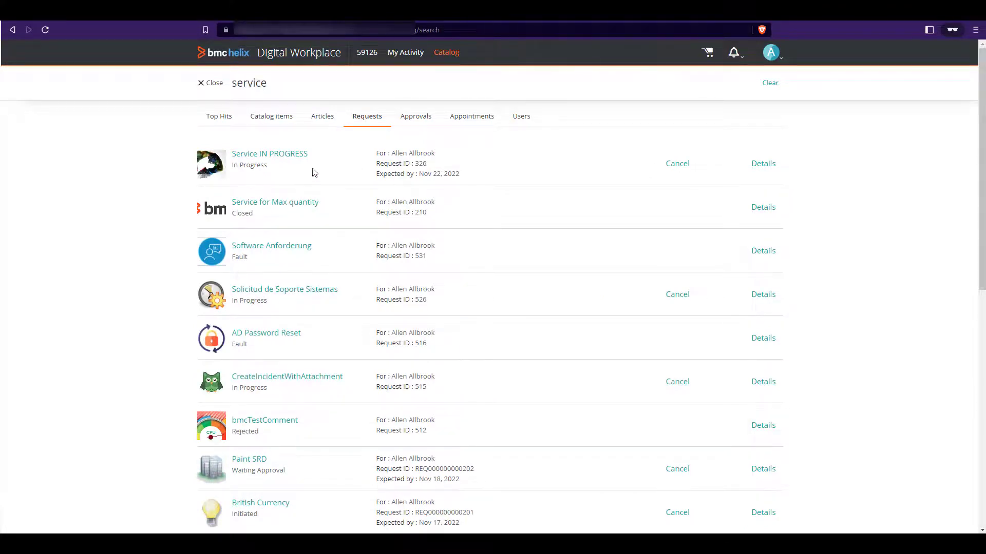
scroll(318, 173, "down", 5)
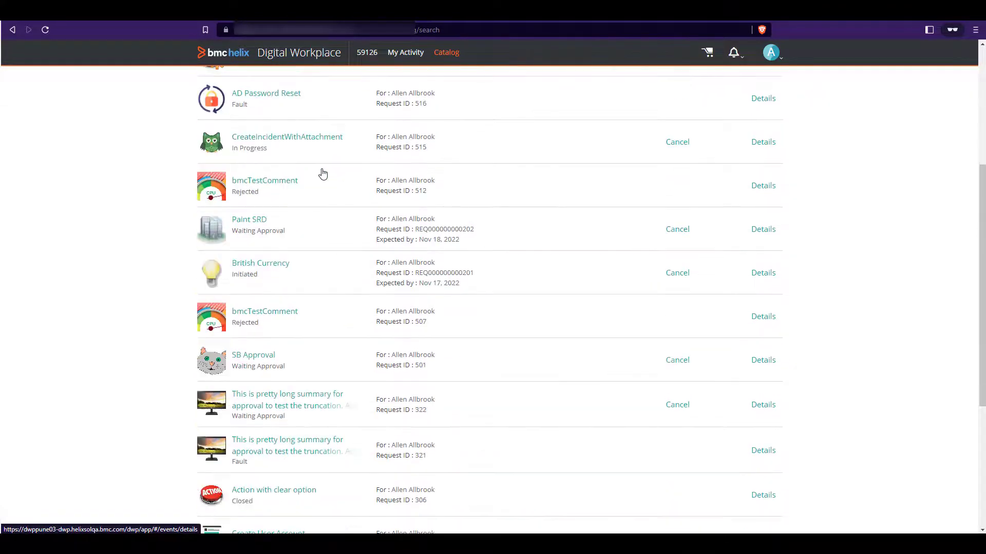
scroll(323, 177, "down", 2)
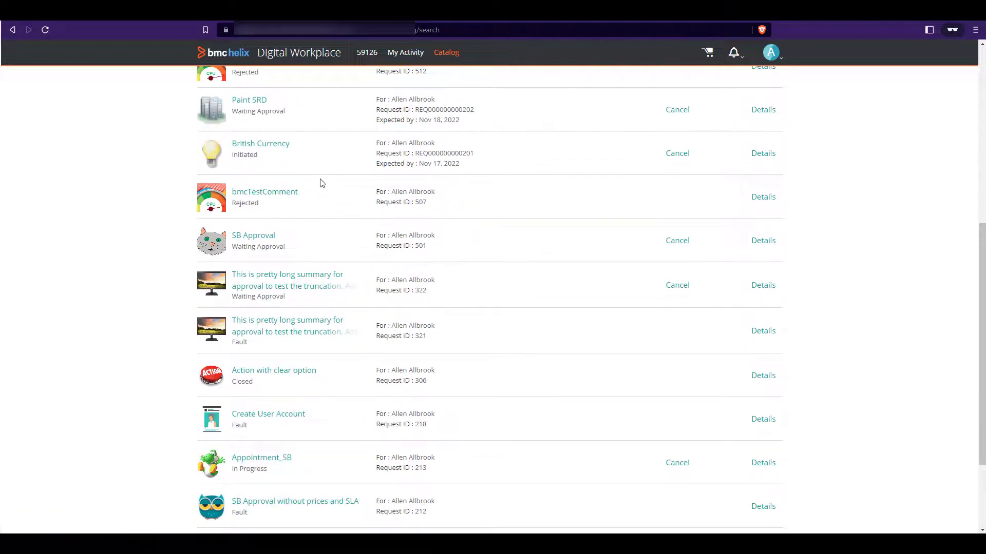
scroll(322, 183, "down", 2)
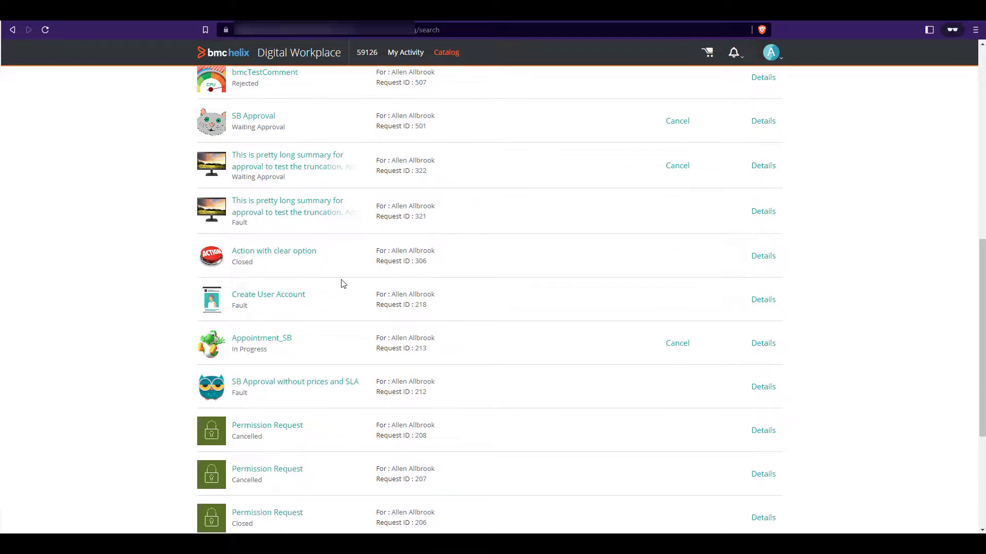
scroll(344, 282, "down", 4)
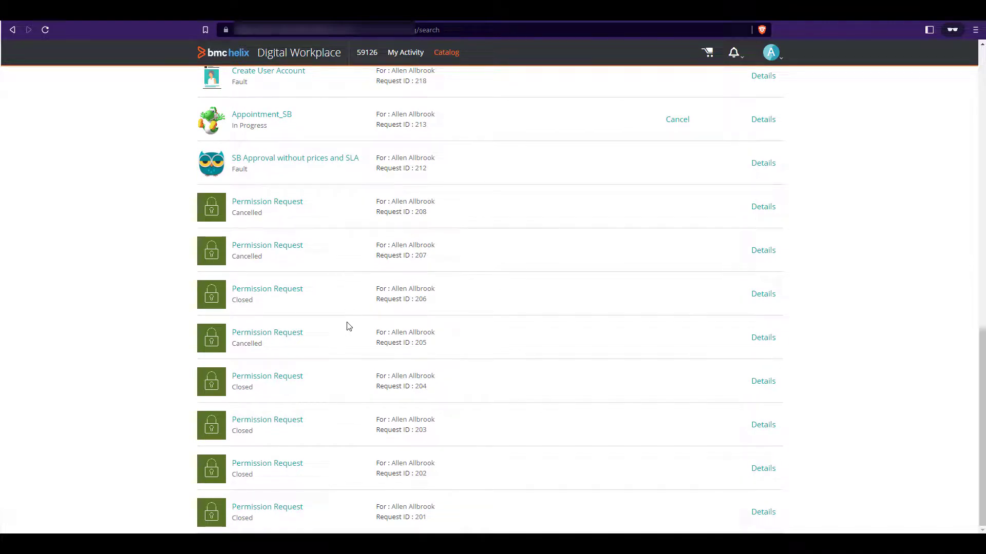
scroll(346, 319, "up", 2)
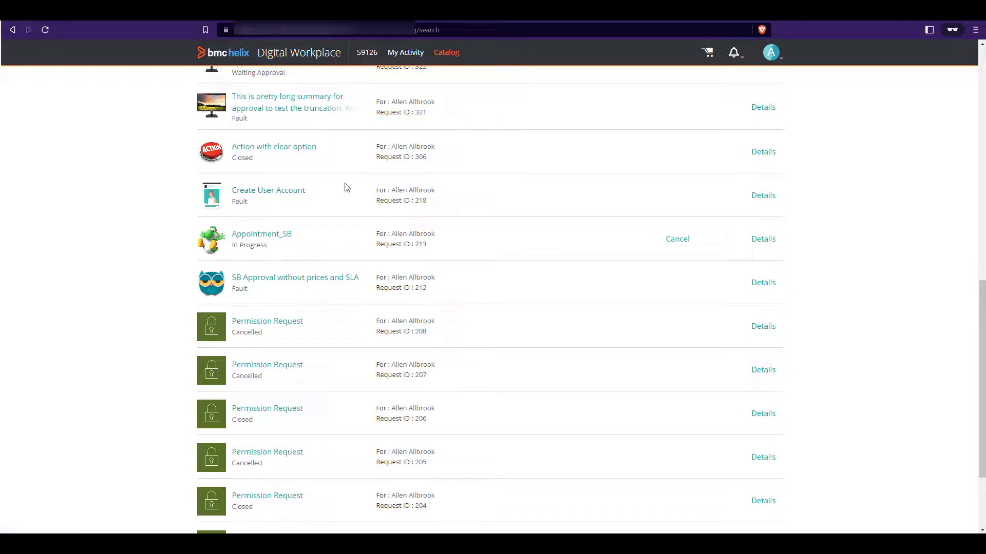
scroll(358, 179, "up", 7)
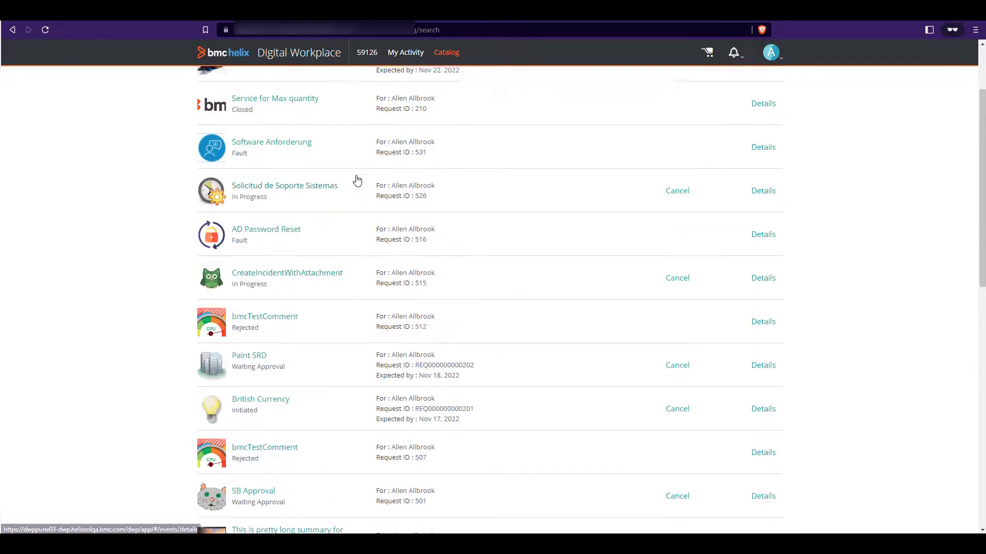
scroll(357, 179, "up", 2)
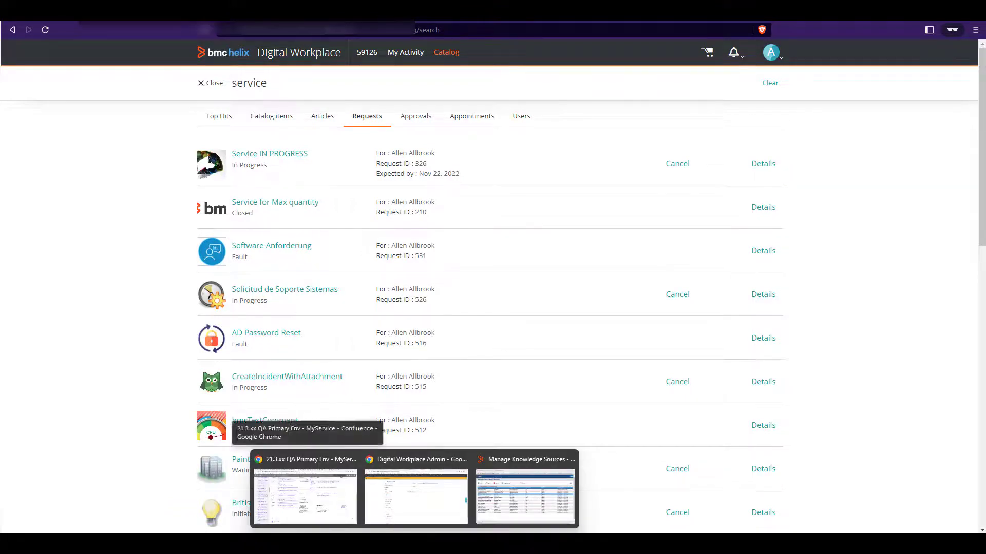
Step: Switch to Digital Workplace Admin, set the maximum search results per source to 35, and save the search settings
left_click(415, 491)
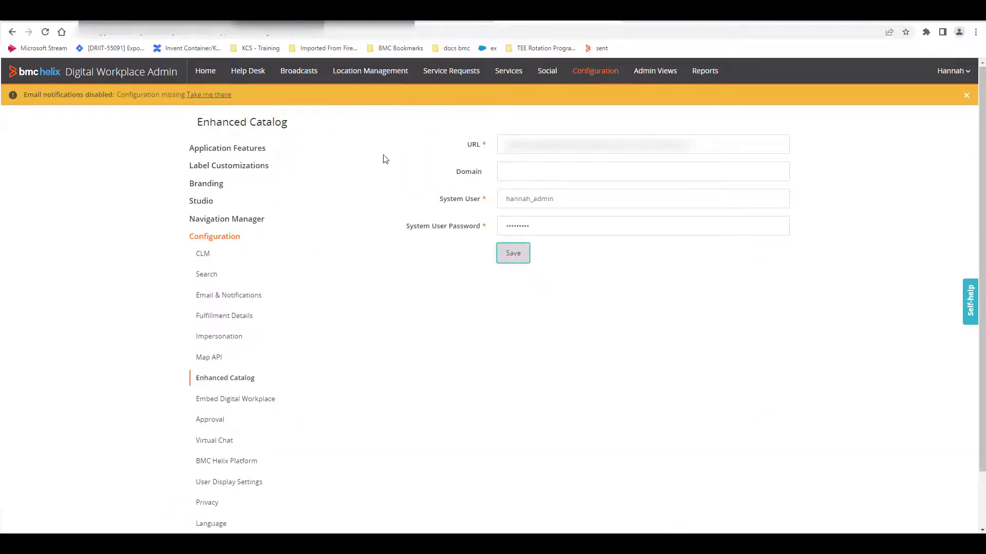
left_click(212, 278)
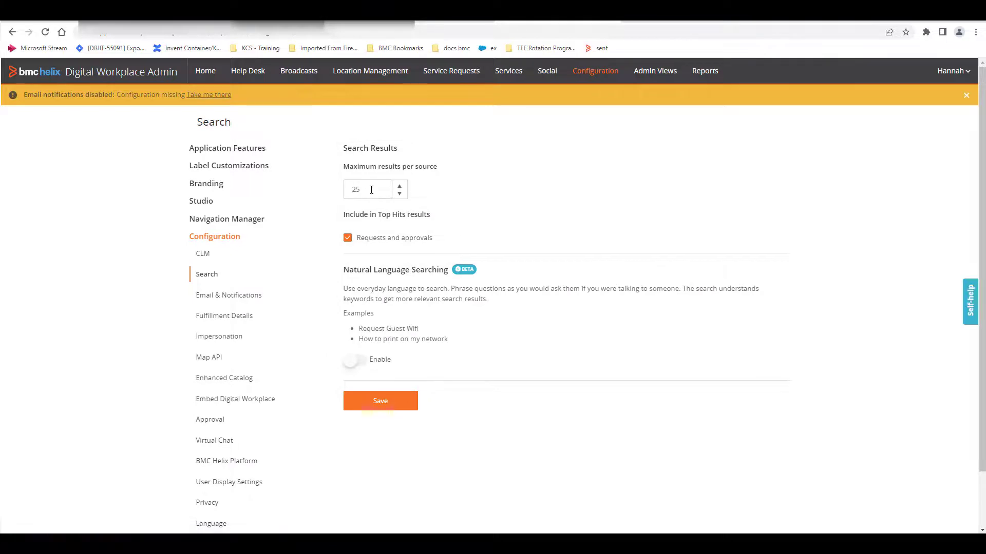
left_click(353, 187)
type("35")
left_click(387, 401)
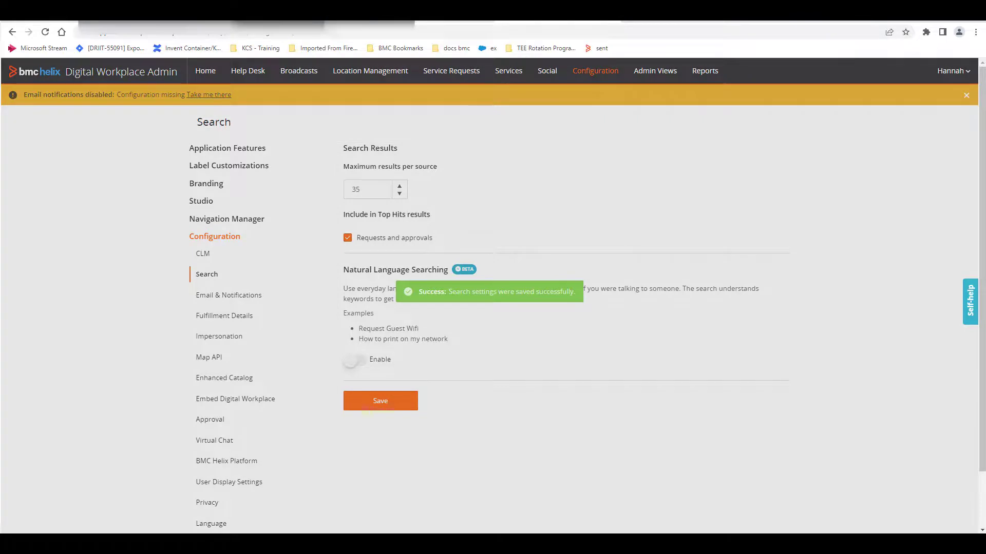
Step: Switch back to the end-user Digital Workplace session, reload the service search, and review the full list of matching requests
left_click(410, 22)
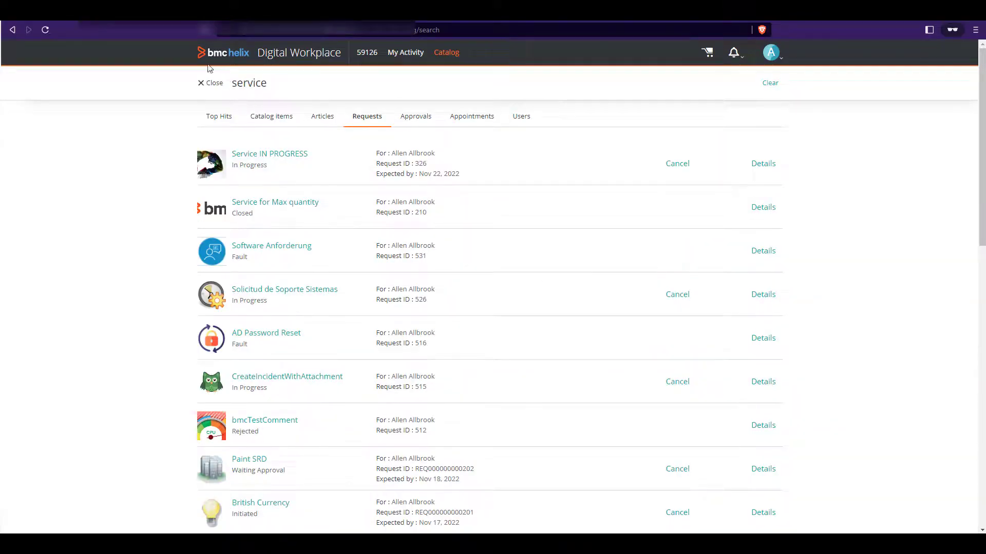
left_click(45, 30)
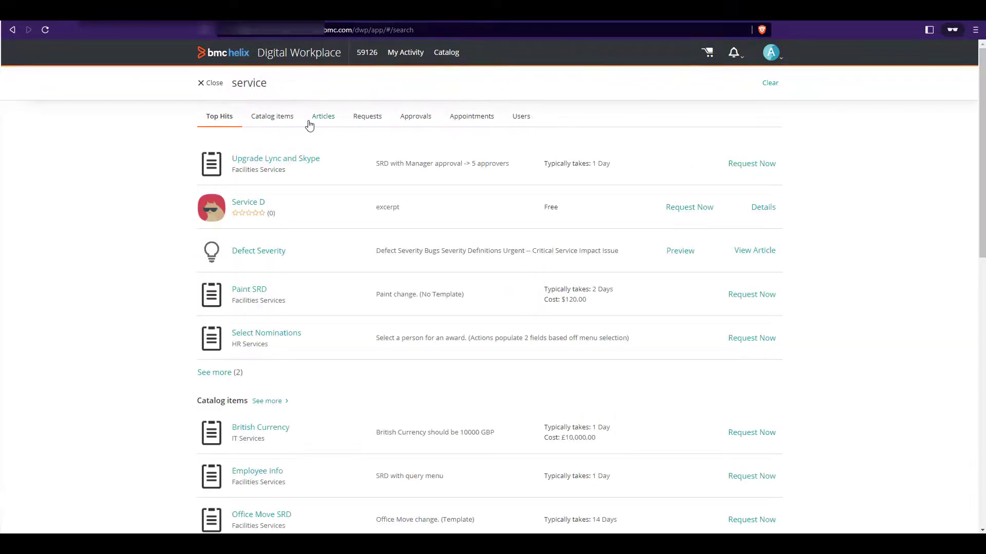
left_click(365, 121)
scroll(381, 263, "down", 12)
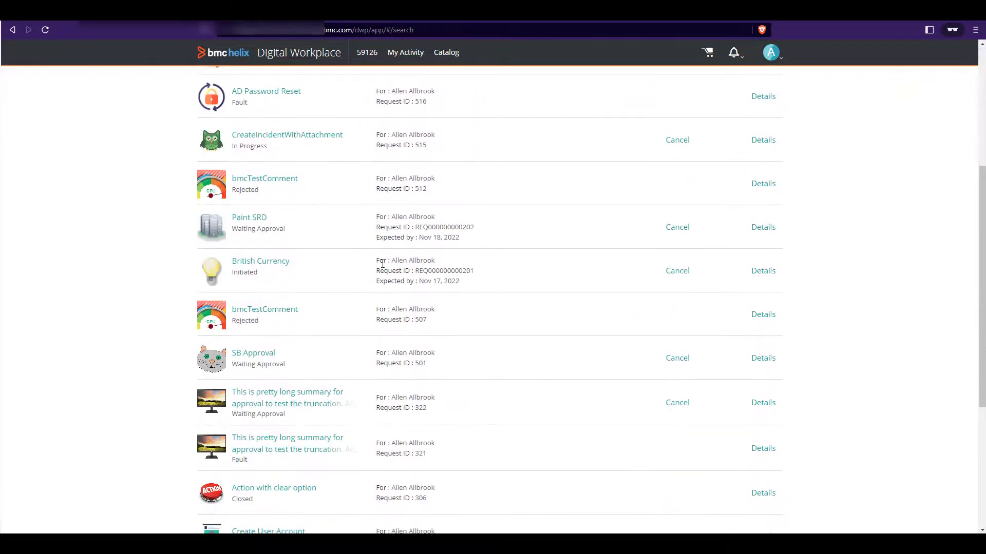
scroll(383, 262, "down", 2)
scroll(384, 265, "up", 11)
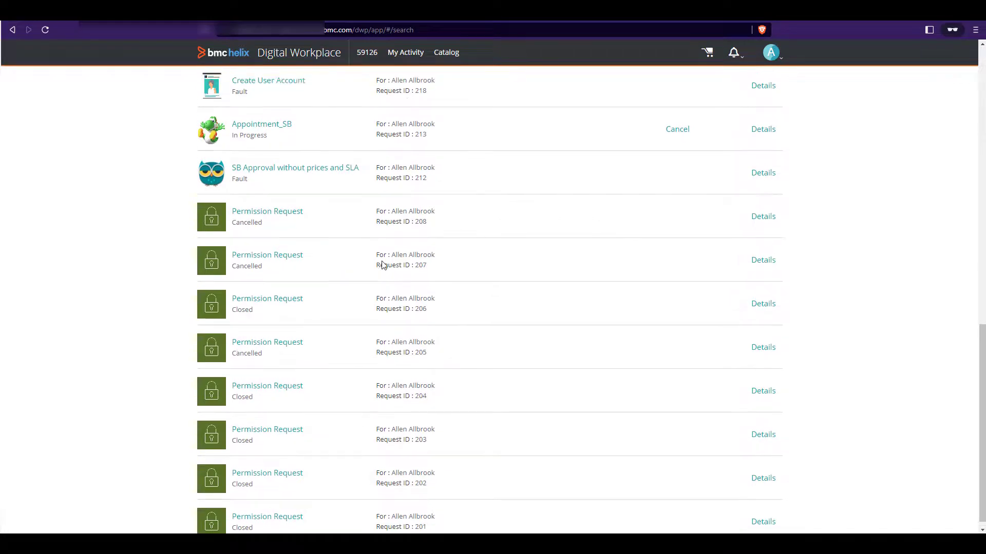
scroll(382, 265, "up", 2)
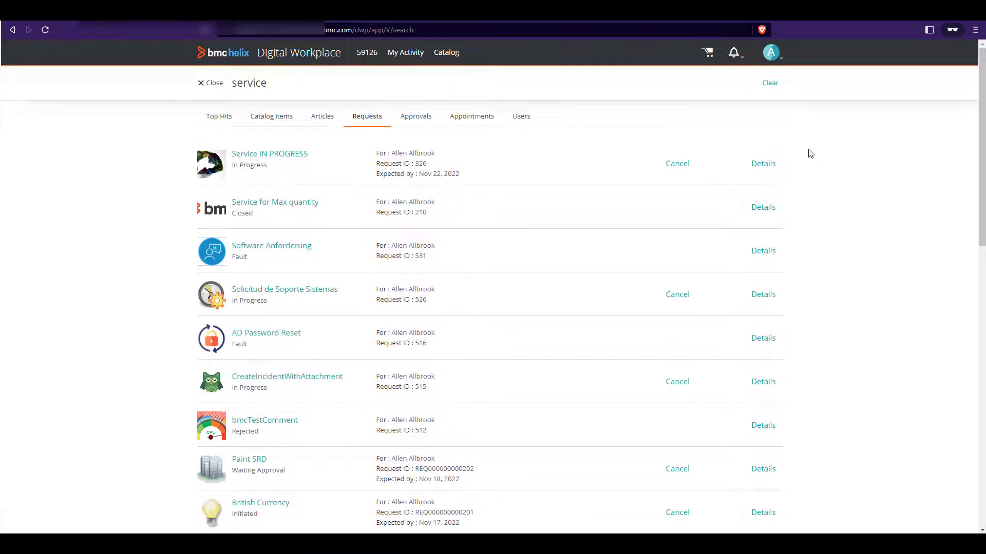
scroll(154, 276, "down", 2)
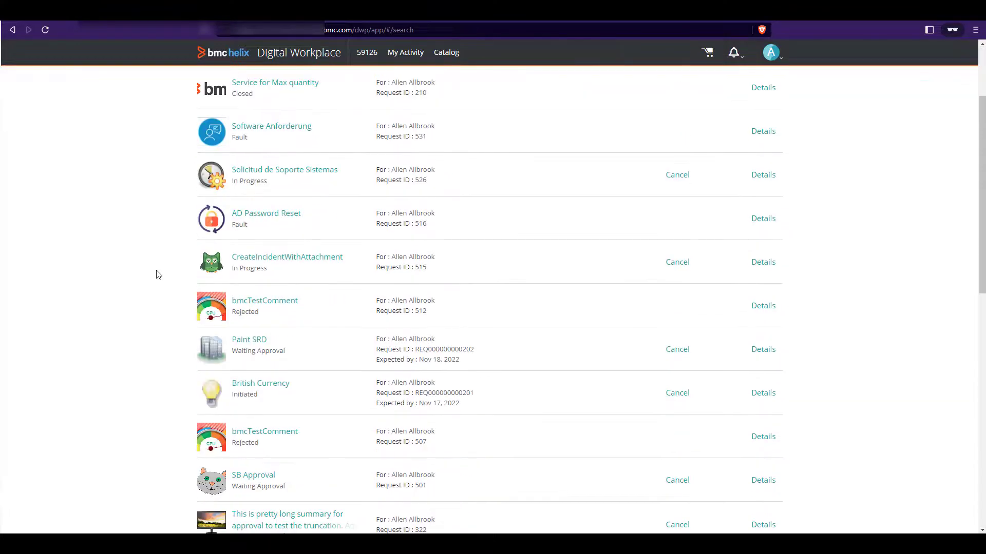
scroll(159, 272, "down", 8)
scroll(160, 268, "up", 4)
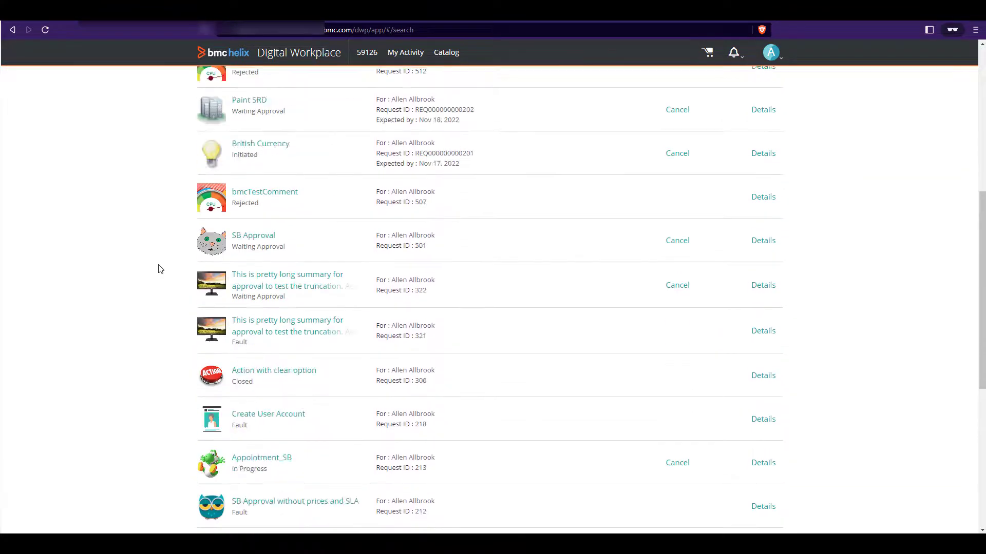
scroll(160, 268, "up", 6)
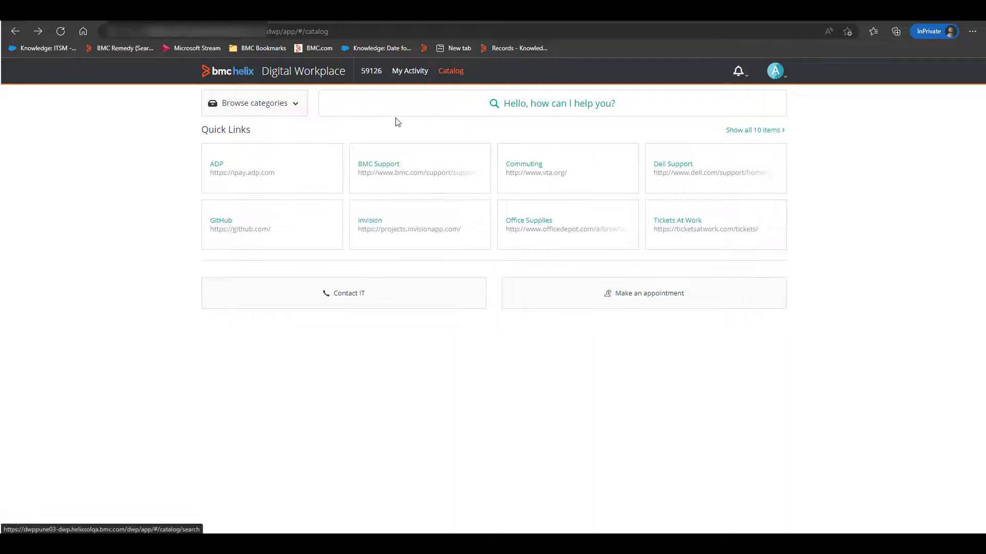
Step: In the InPrivate Digital Workplace session, repeat the recent search for service and review all the matching catalog items
left_click(469, 103)
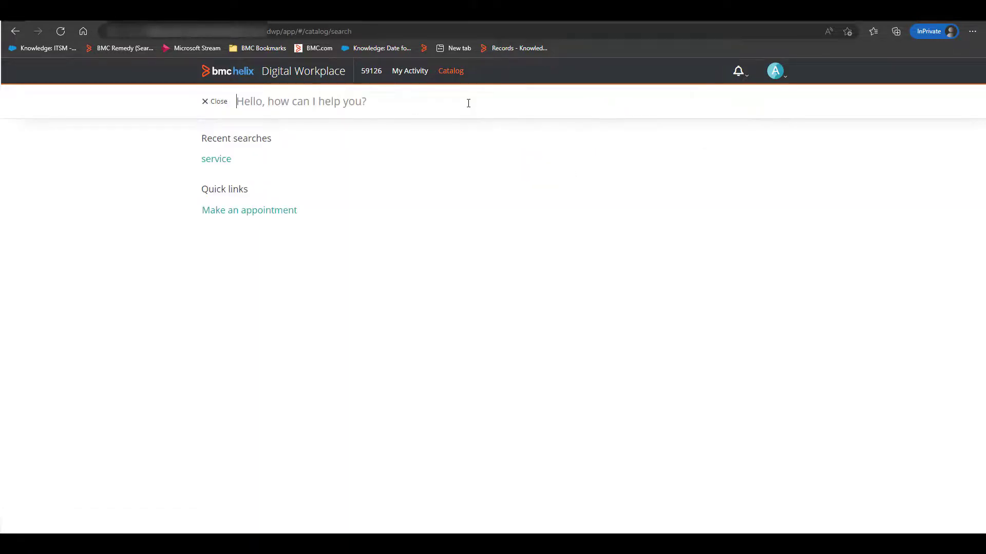
left_click(226, 159)
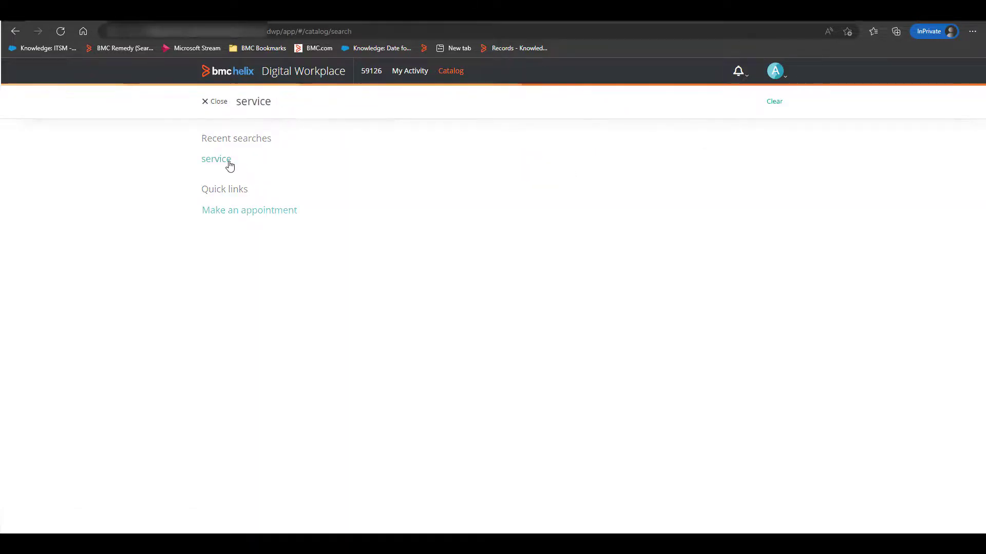
scroll(362, 216, "down", 10)
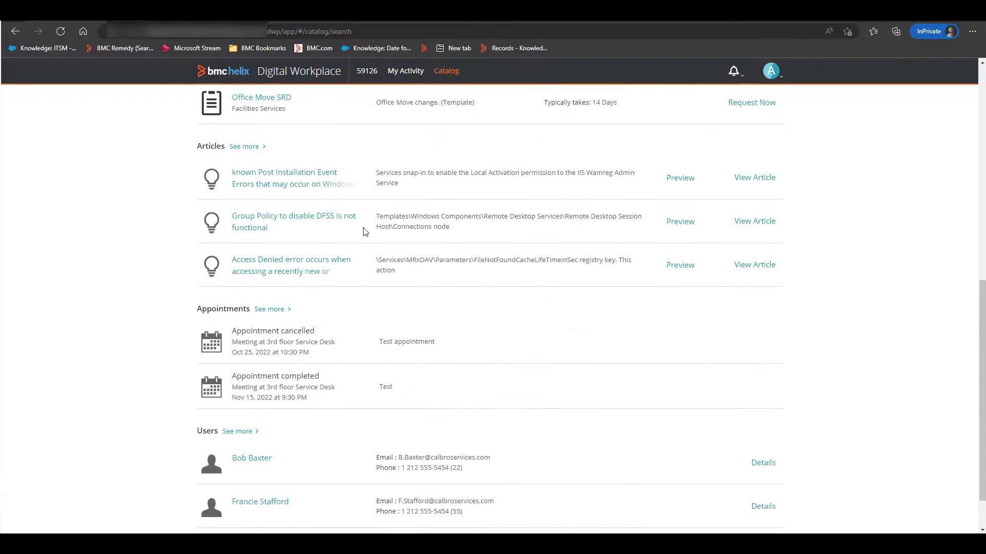
scroll(361, 235, "up", 10)
left_click(265, 140)
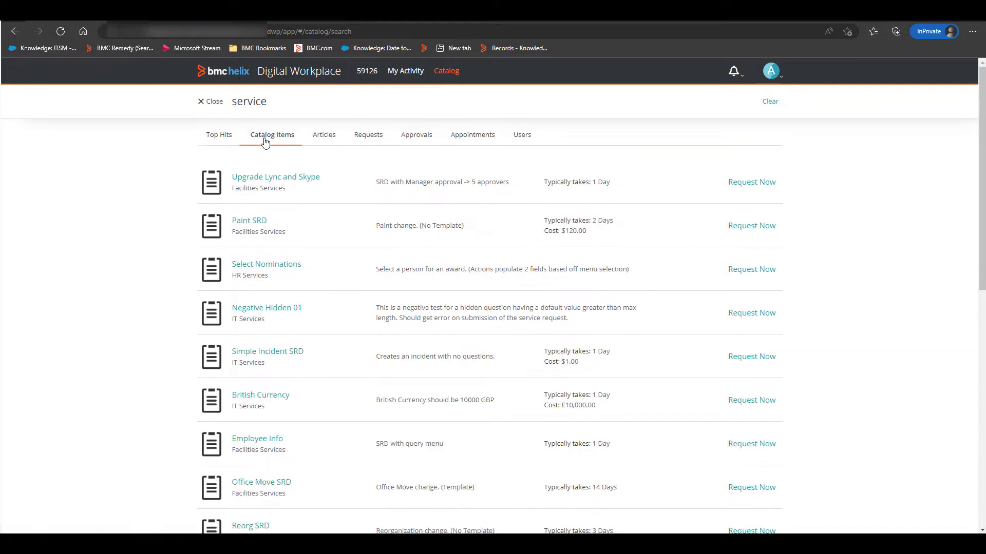
scroll(305, 241, "down", 10)
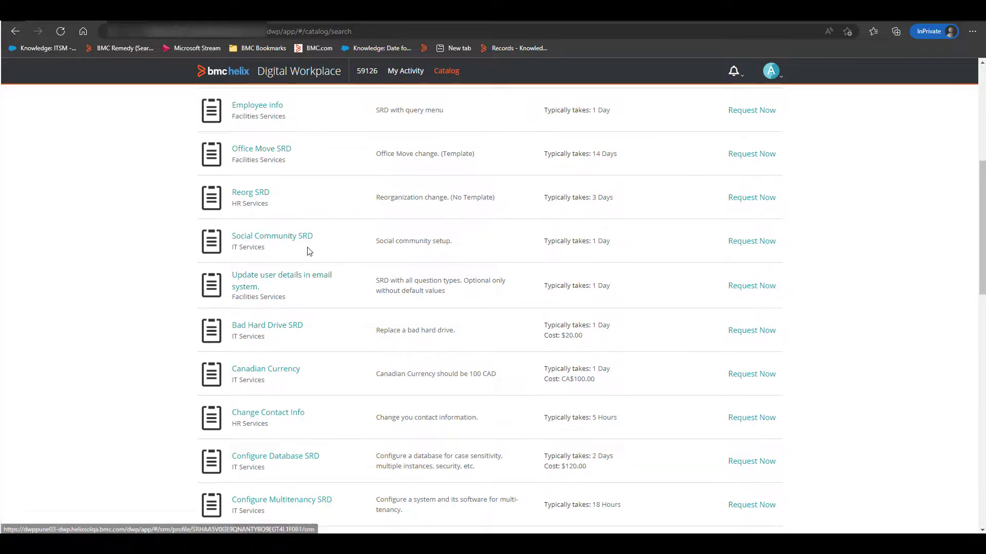
scroll(310, 249, "down", 3)
scroll(310, 245, "down", 9)
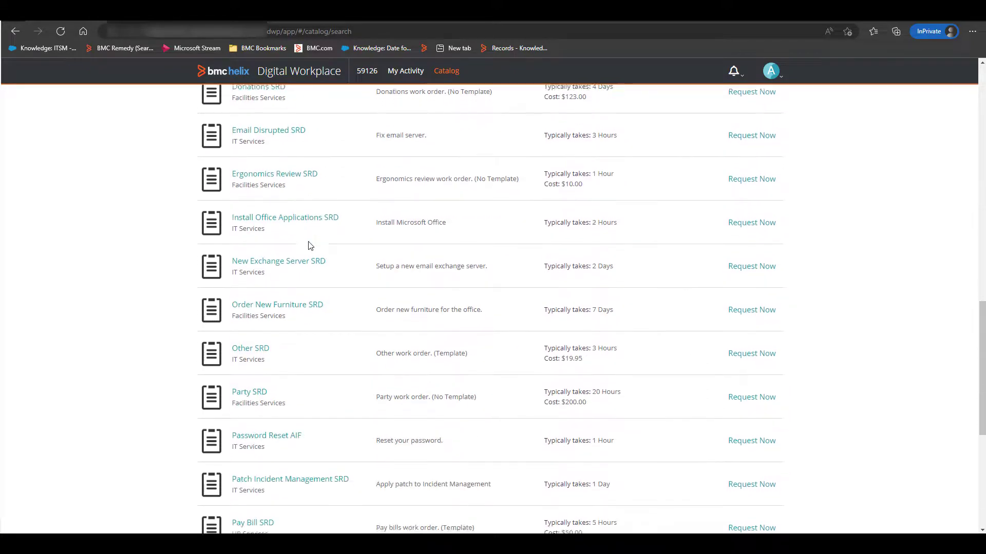
scroll(310, 250, "up", 3)
scroll(310, 250, "up", 19)
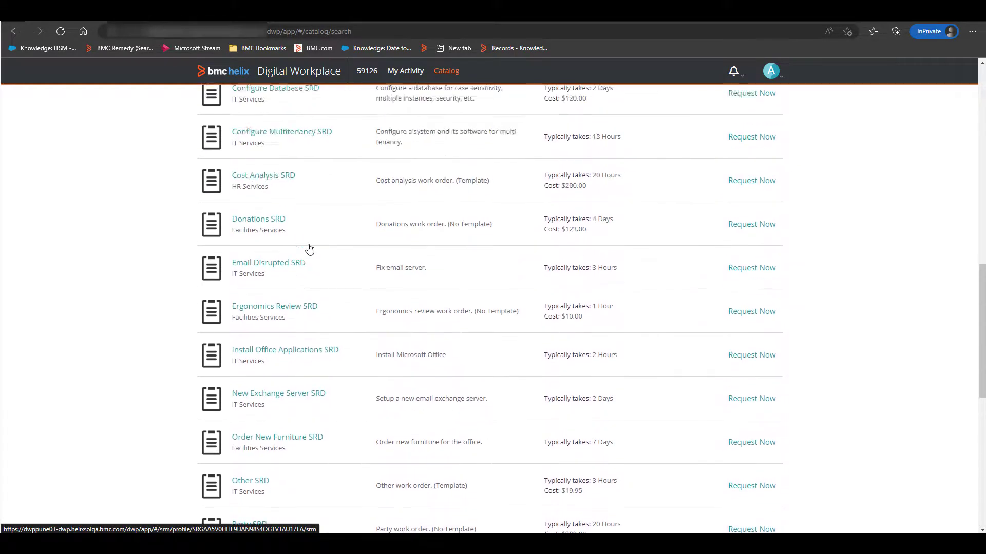
scroll(310, 247, "up", 1)
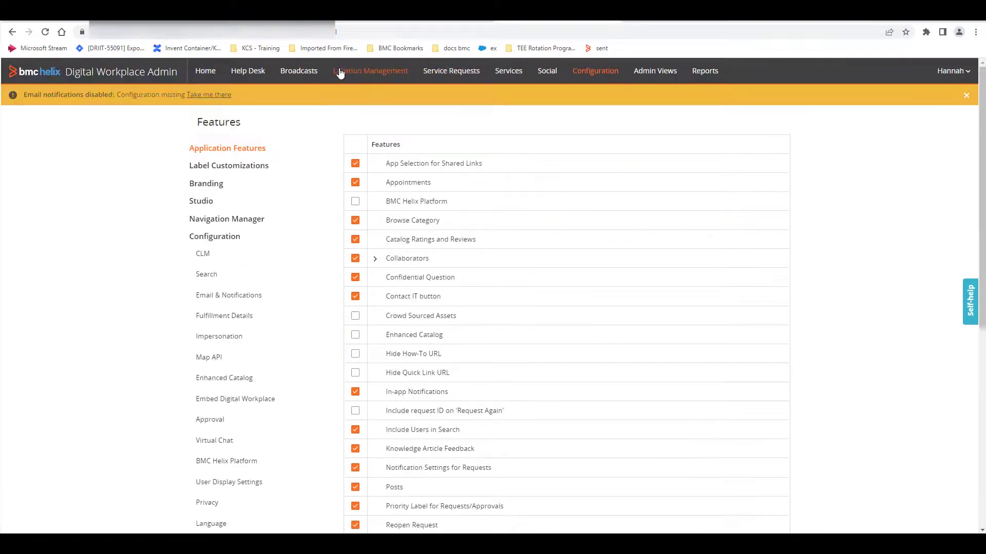
Step: Switch to Digital Workplace Admin, check the system user in the Enhanced Catalog configuration, and save the configuration
left_click(223, 379)
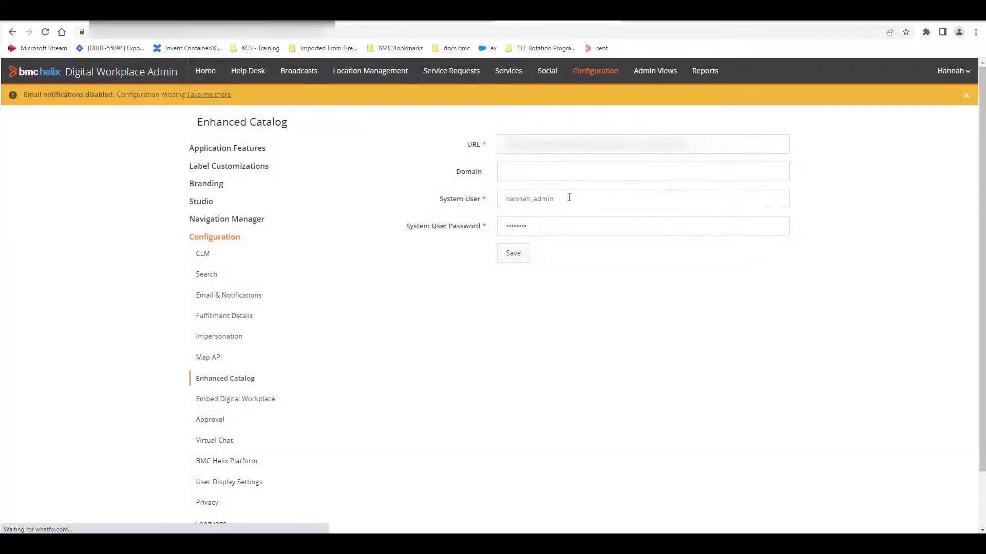
left_click(569, 197)
key("BackSpace")
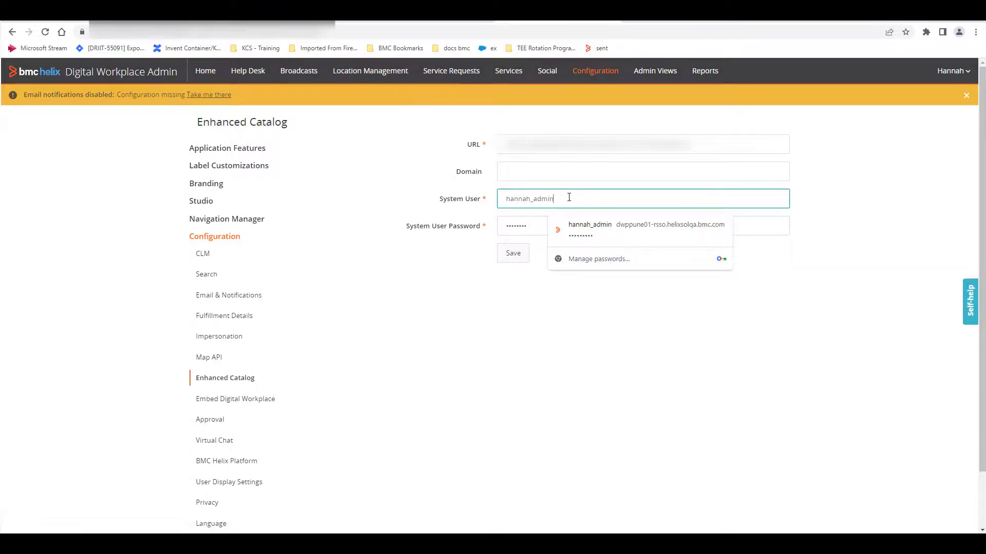
left_click(517, 251)
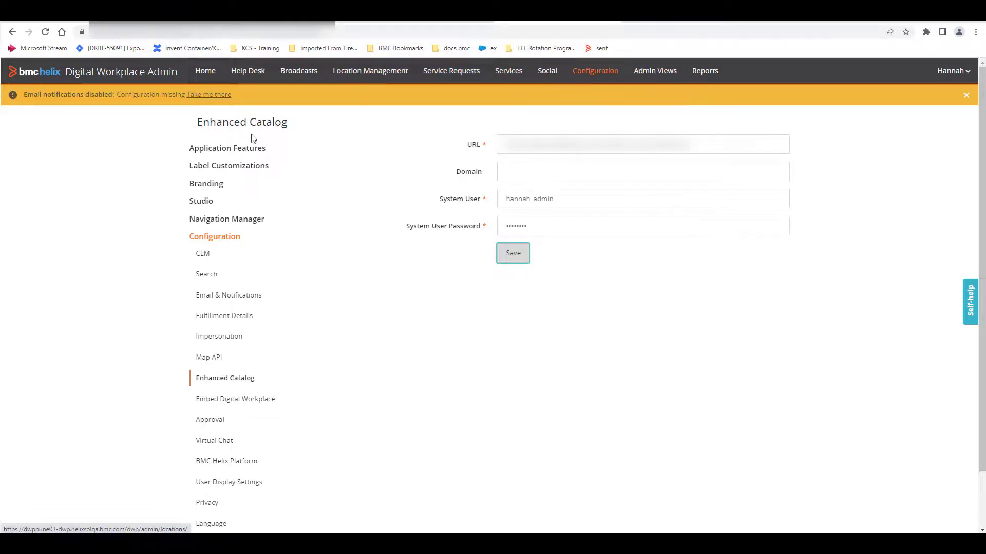
Step: Enable the Enhanced Catalog application feature, and reload the catalog in the InPrivate end-user session
left_click(226, 148)
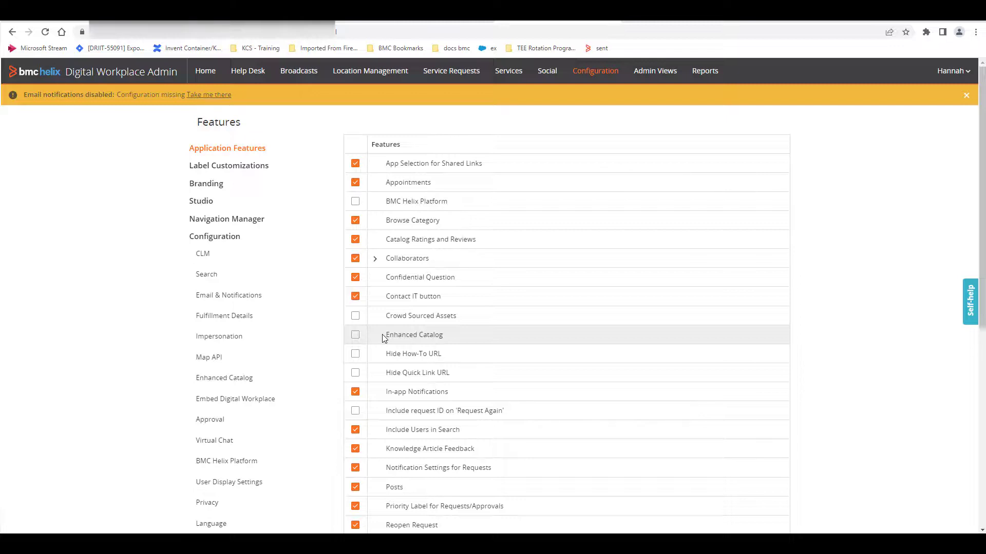
left_click(355, 336)
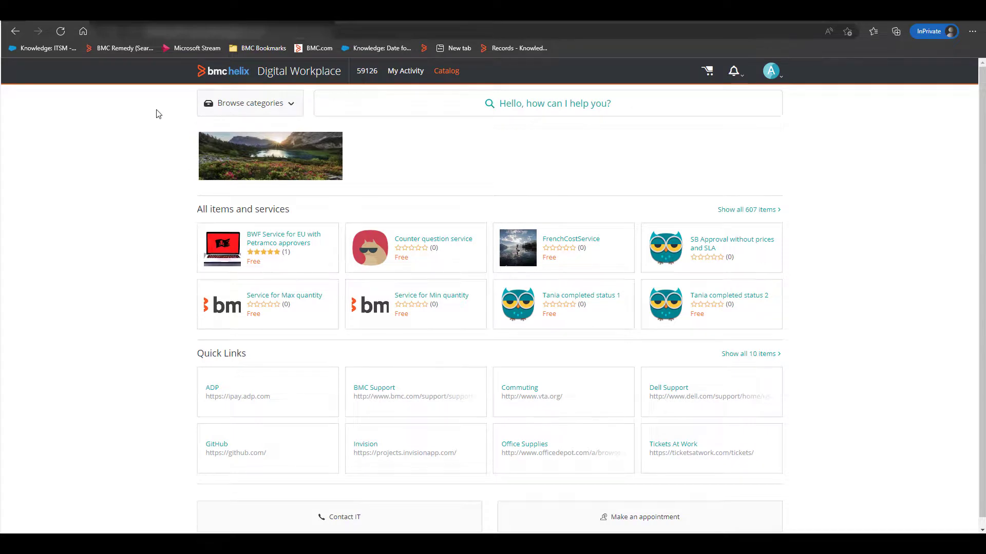
left_click(59, 32)
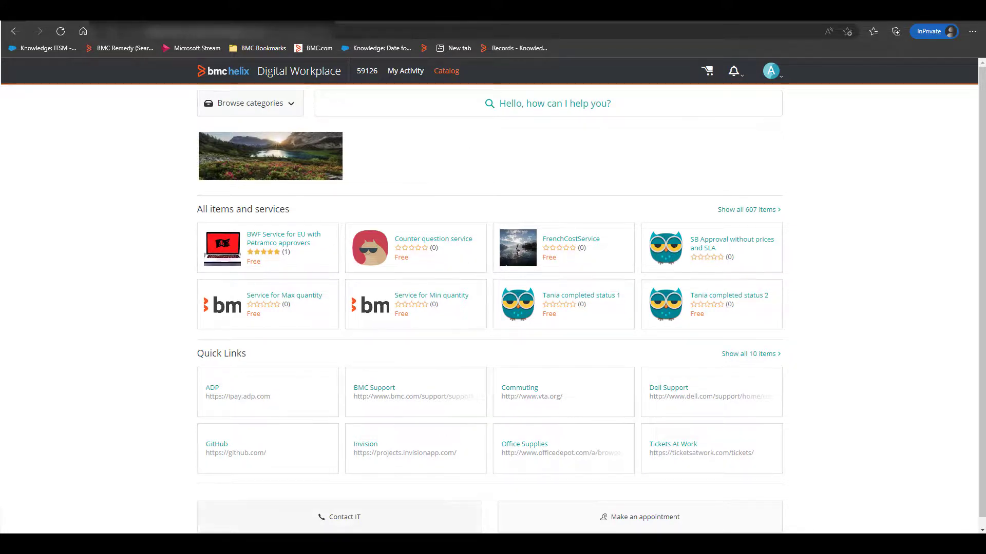
Step: Switch to the BMC Helix ITSM Knowledge Console, open the knowledge sources management window, and sort the entries by source
mouse_move(415, 543)
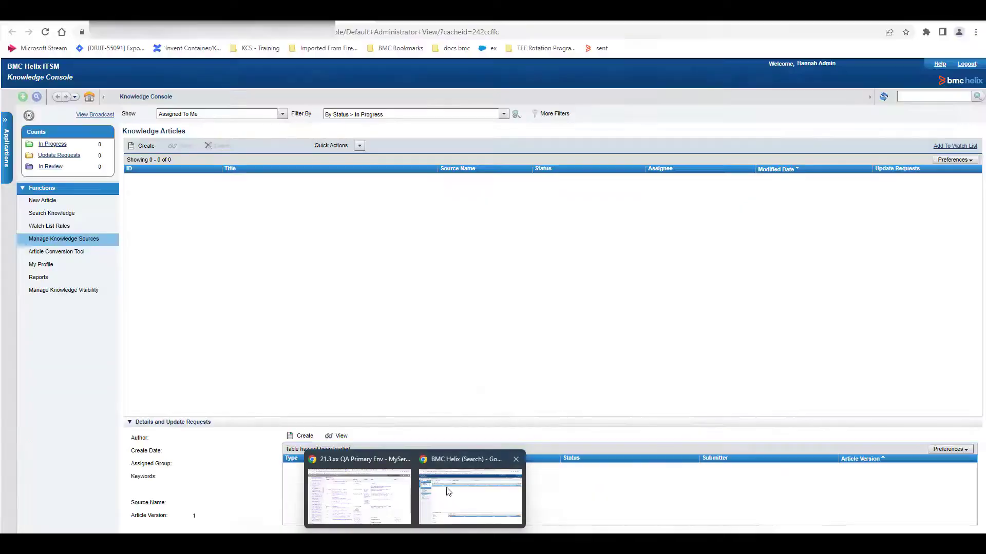
left_click(448, 492)
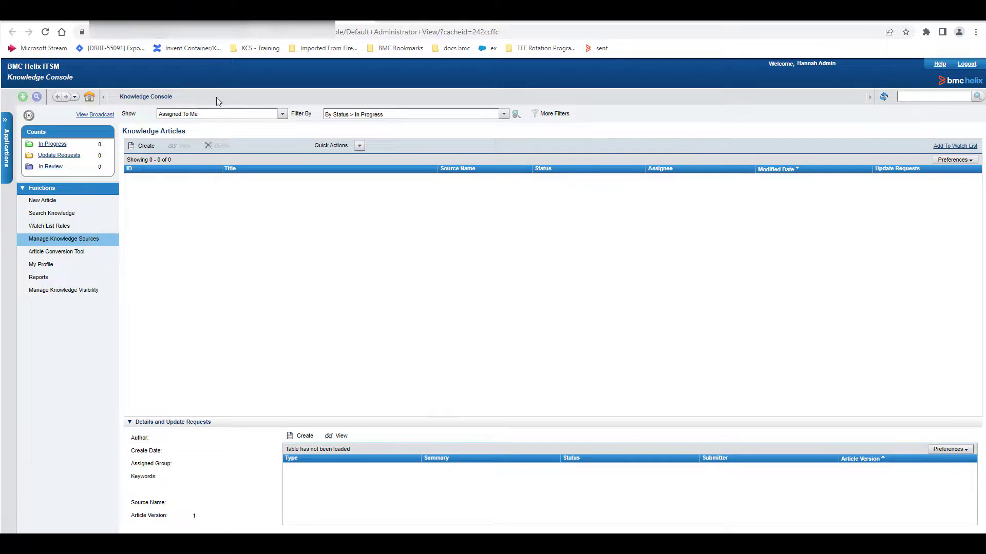
left_click(46, 245)
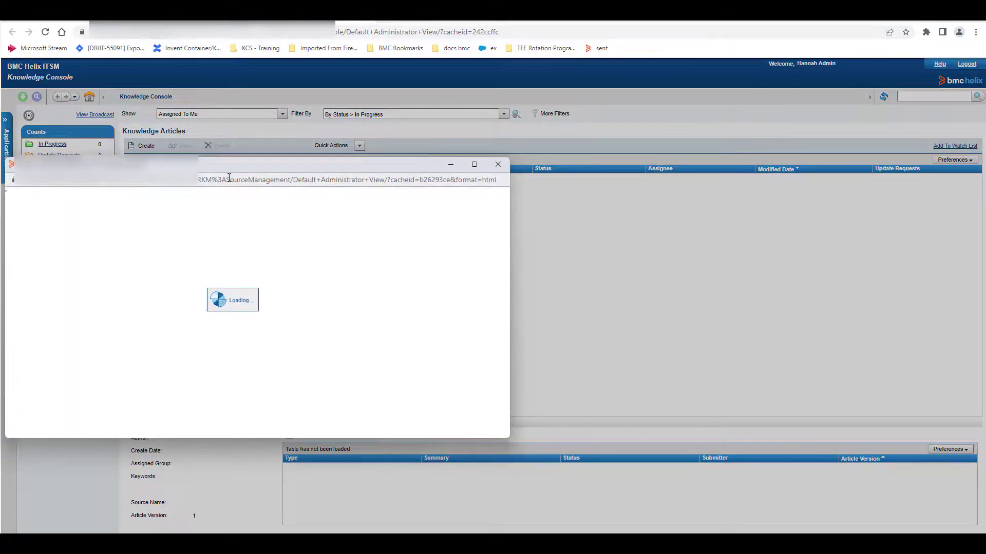
left_click_drag(211, 172, 416, 143)
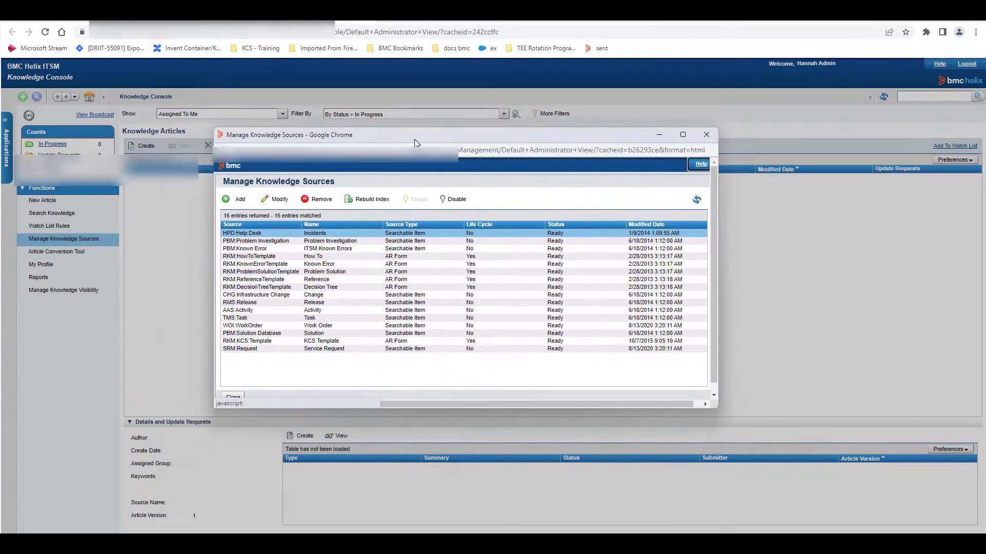
left_click(257, 227)
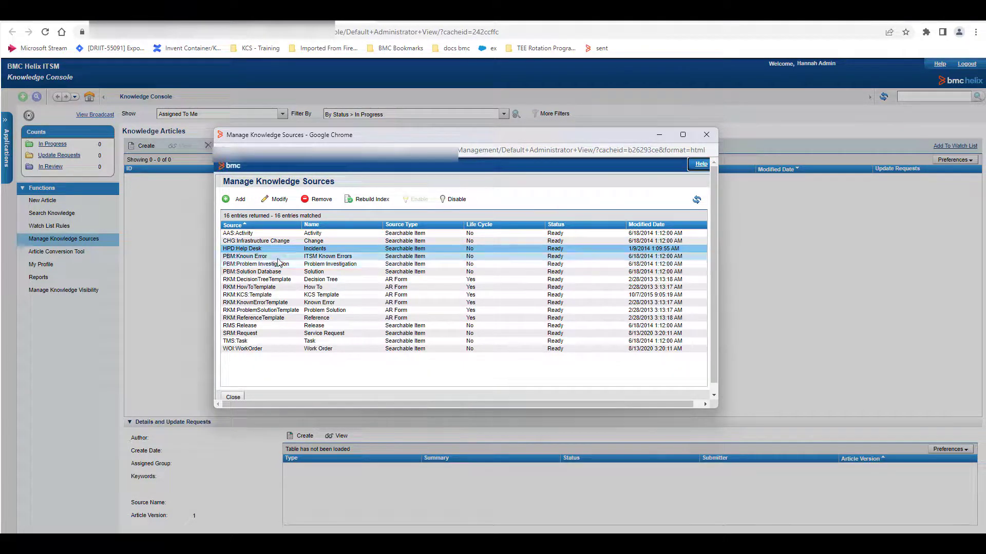
Step: Rebuild the indexes of the RKM:HowToTemplate, RKM:DecisionTreeTemplate, RKM:KCS:Template and RKM:KnownErrorTemplate knowledge sources, and refresh the source list
left_click(263, 288)
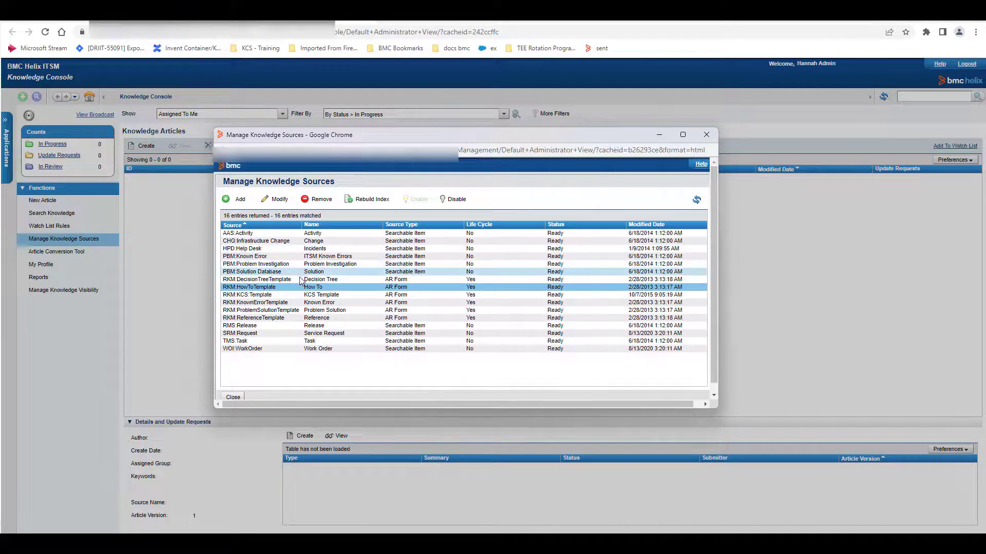
left_click(359, 204)
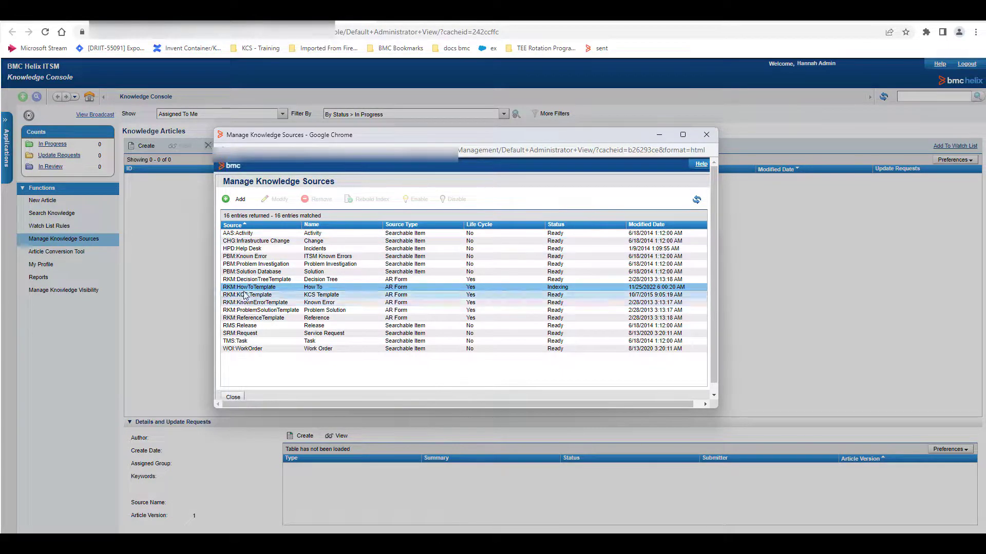
left_click(286, 281)
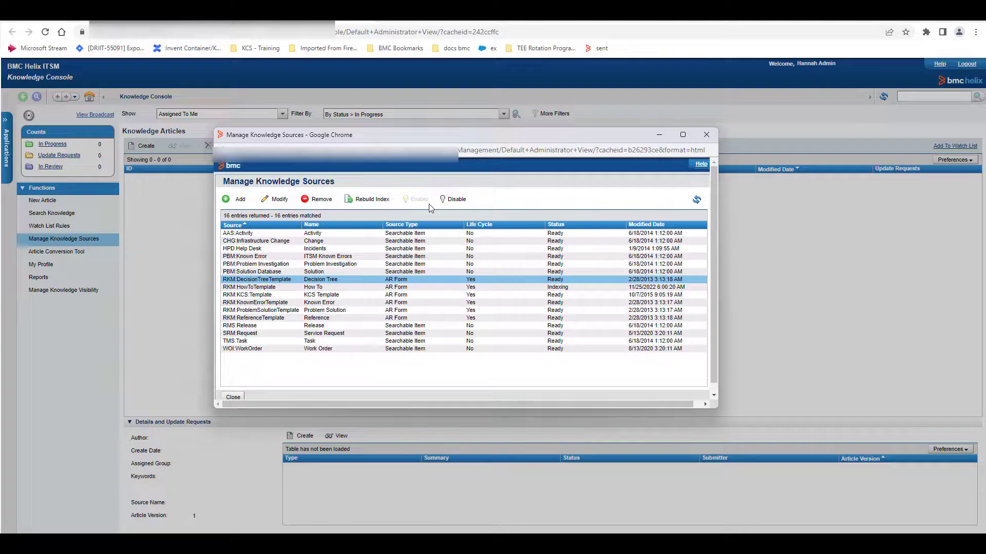
left_click(373, 201)
left_click(277, 294)
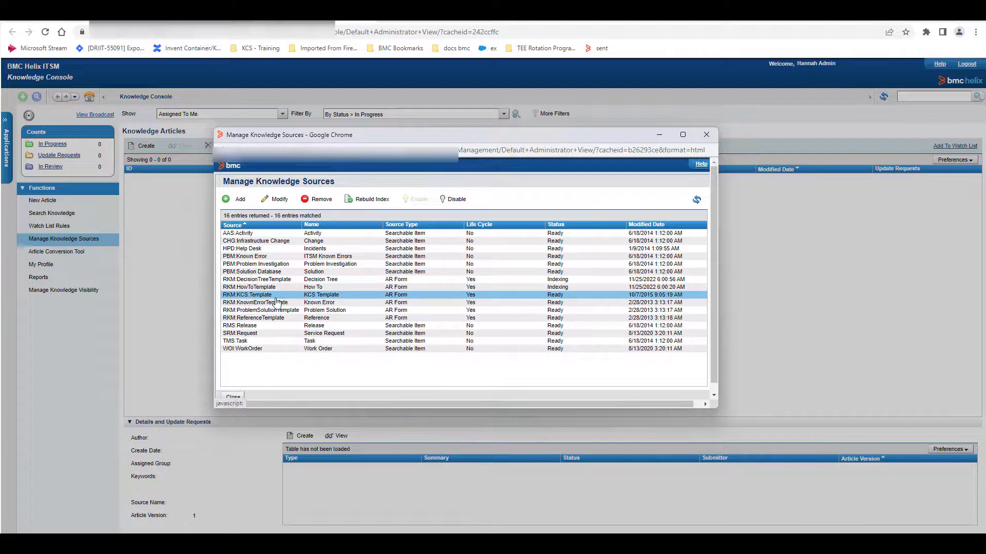
left_click(278, 303)
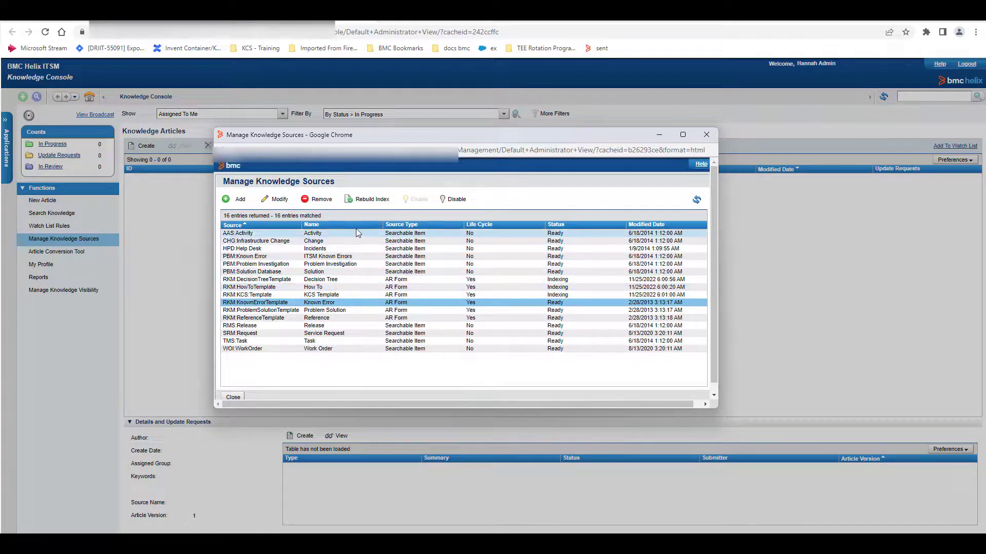
left_click(364, 201)
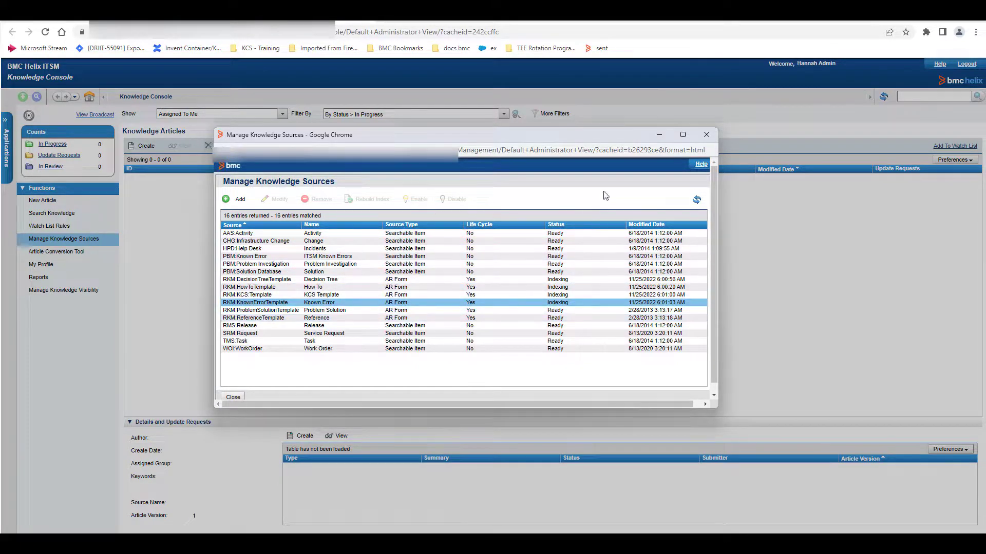
left_click(698, 201)
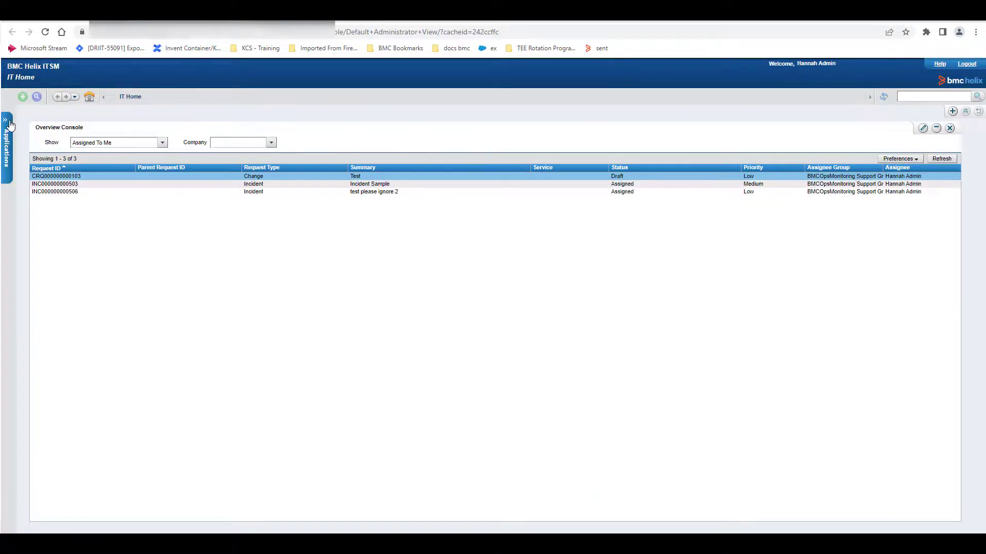
Step: From IT Home, open the AR System Server Group Console and go to FTS Management
left_click(6, 134)
mouse_move(70, 160)
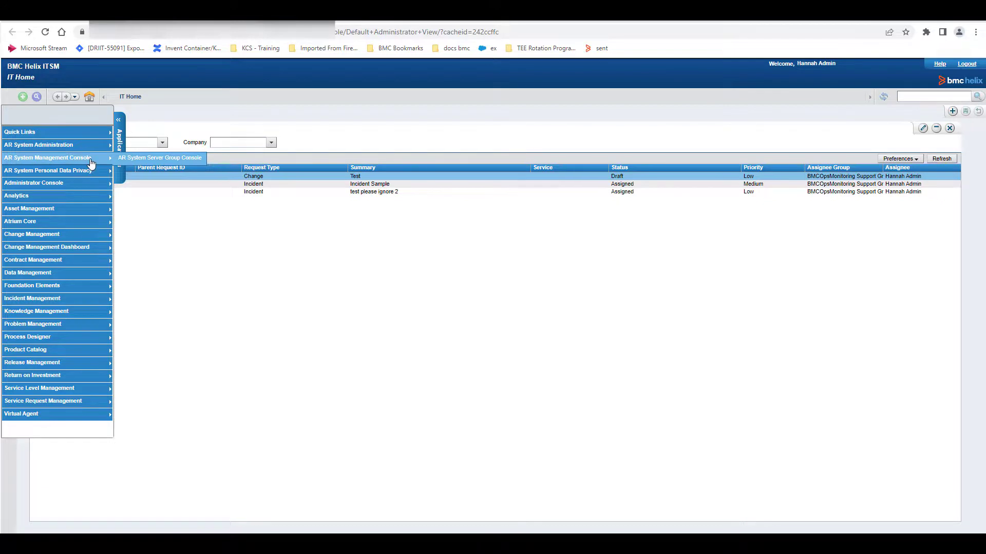
left_click(131, 159)
mouse_move(81, 138)
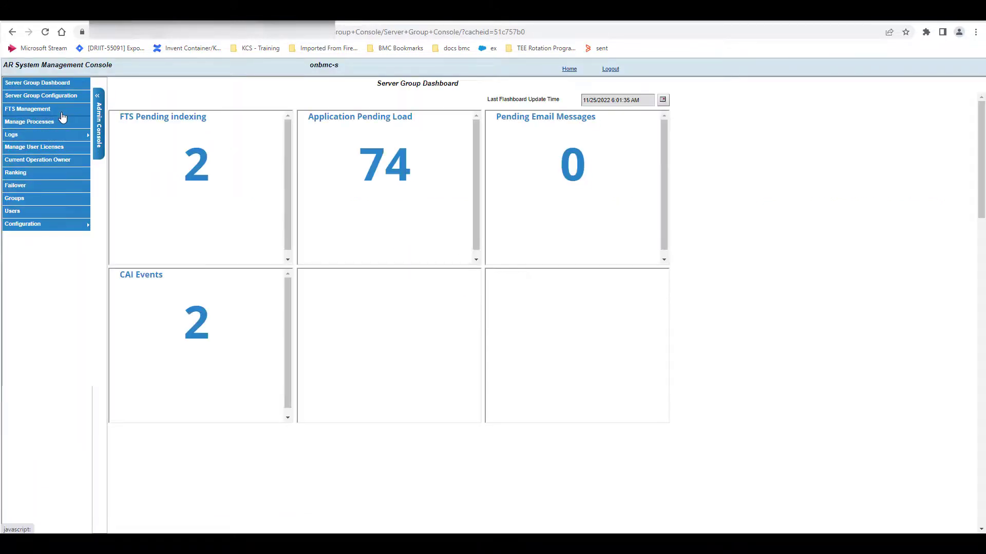
left_click(38, 112)
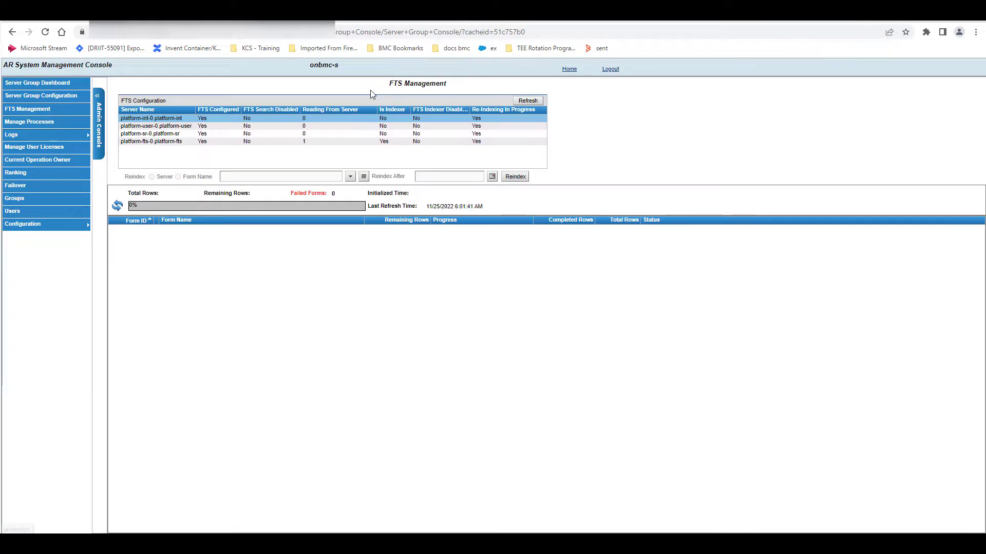
Step: Select the platform-fts-0.platform-fts indexer server and review the indexing status of its forms
left_click(167, 142)
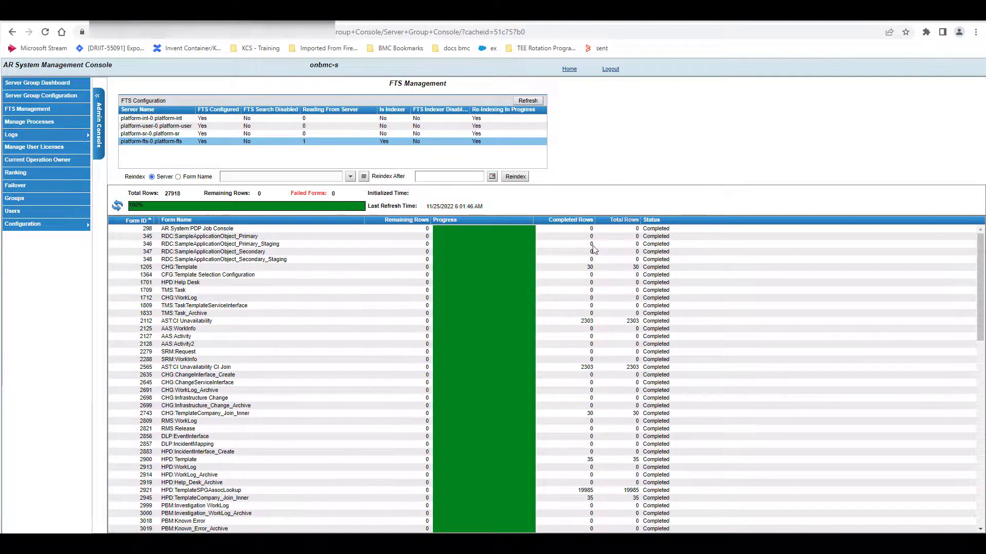
scroll(390, 429, "down", 7)
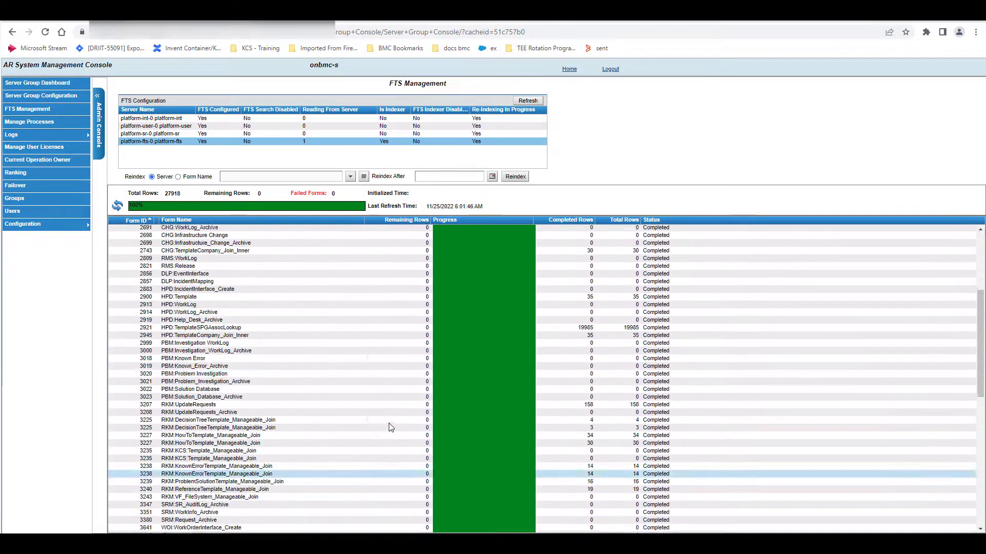
scroll(390, 427, "up", 7)
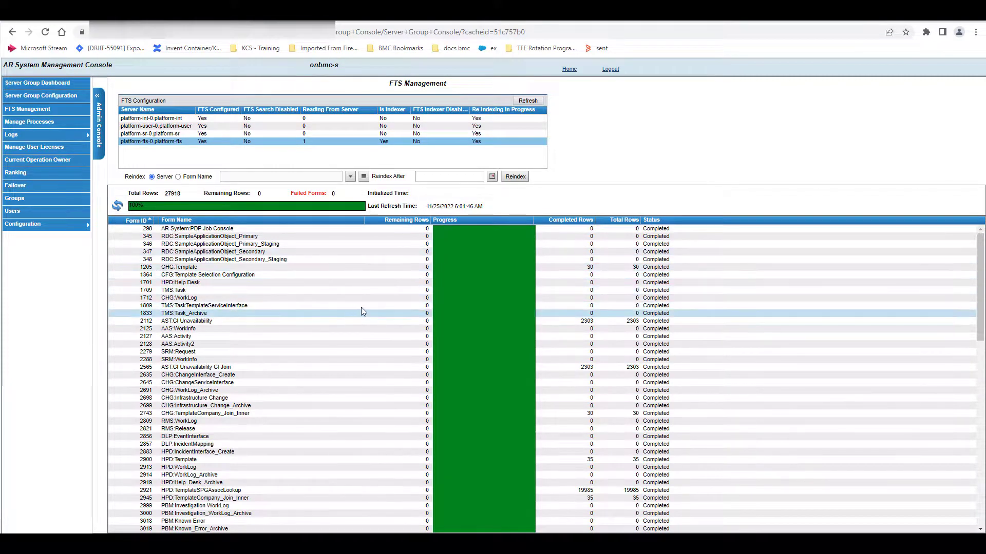
scroll(365, 315, "down", 6)
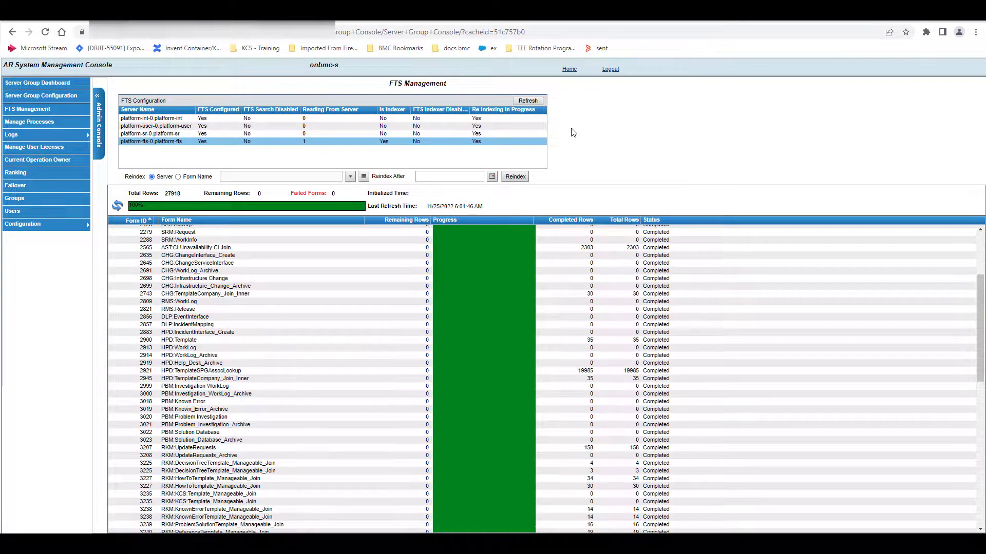
Step: Reindex the single form myit-sb:ServiceSearchCache on the selected full-text search server
left_click(178, 177)
left_click(351, 177)
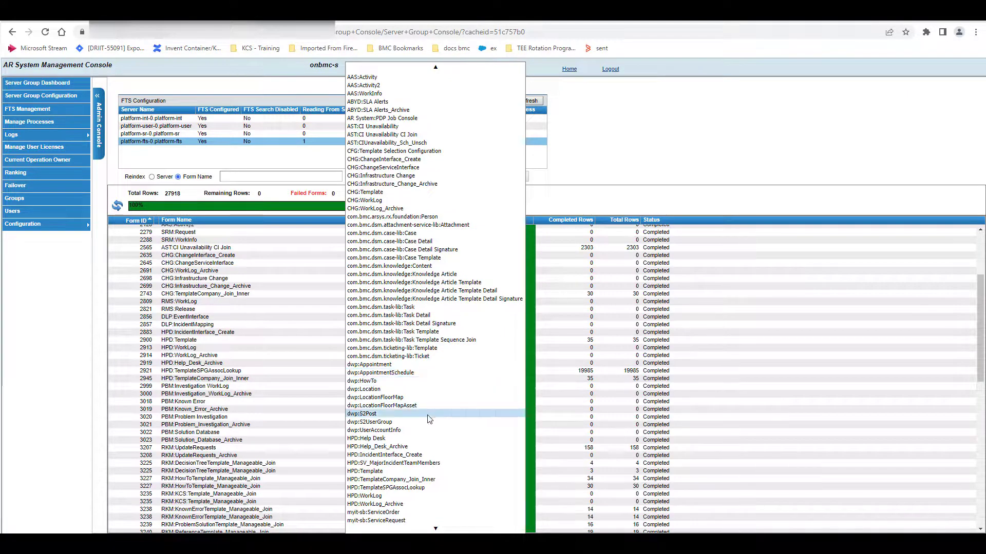
mouse_move(438, 531)
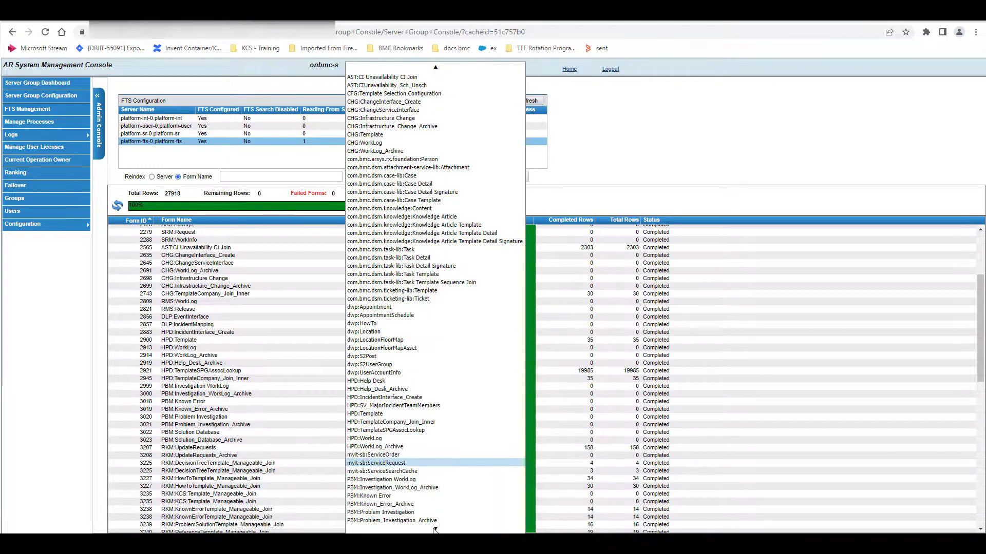
scroll(363, 454, "down", 3)
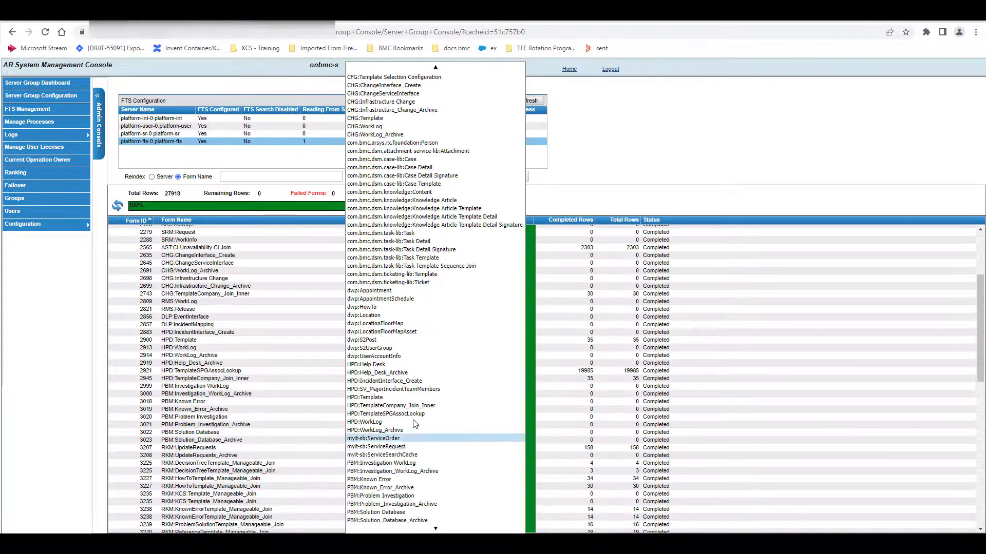
left_click(398, 456)
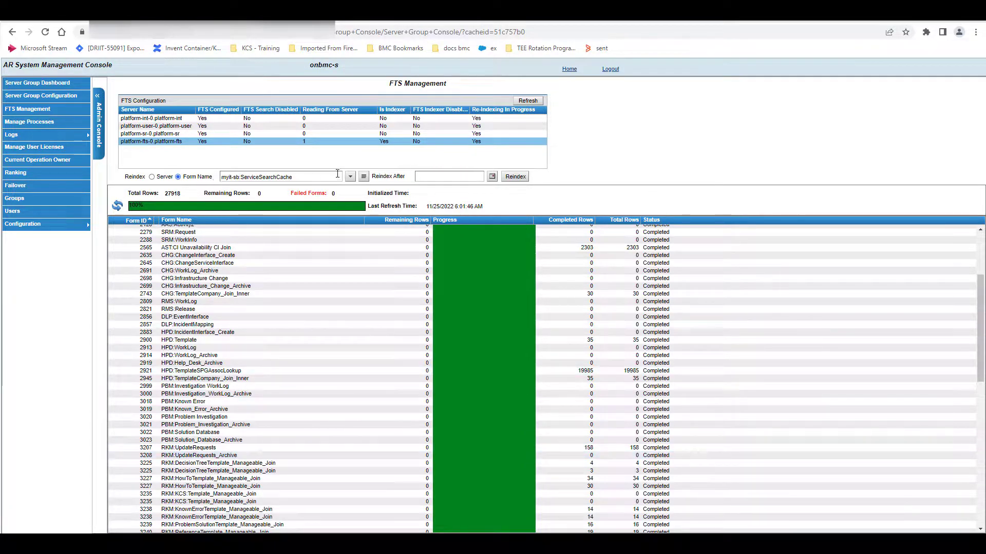
left_click(520, 177)
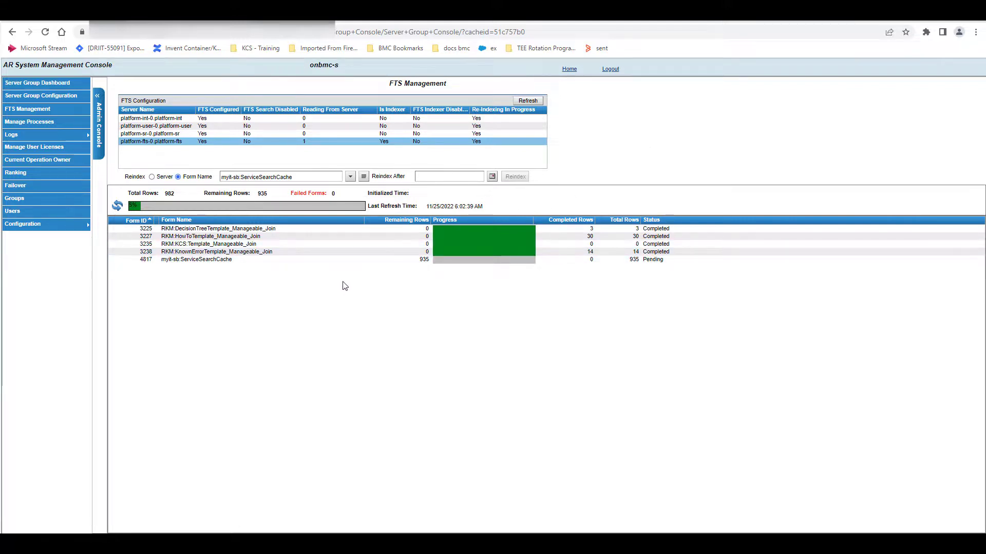
left_click(350, 176)
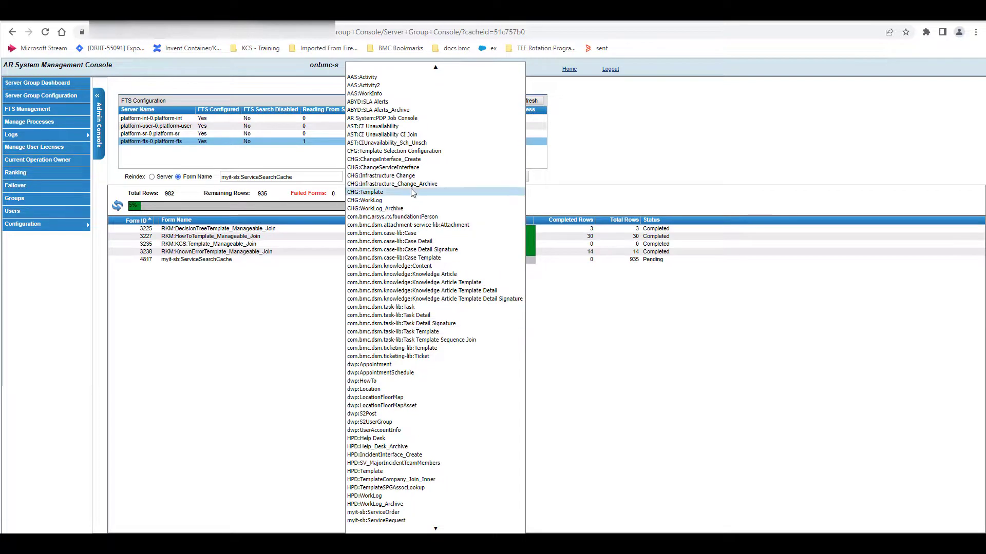
left_click(721, 174)
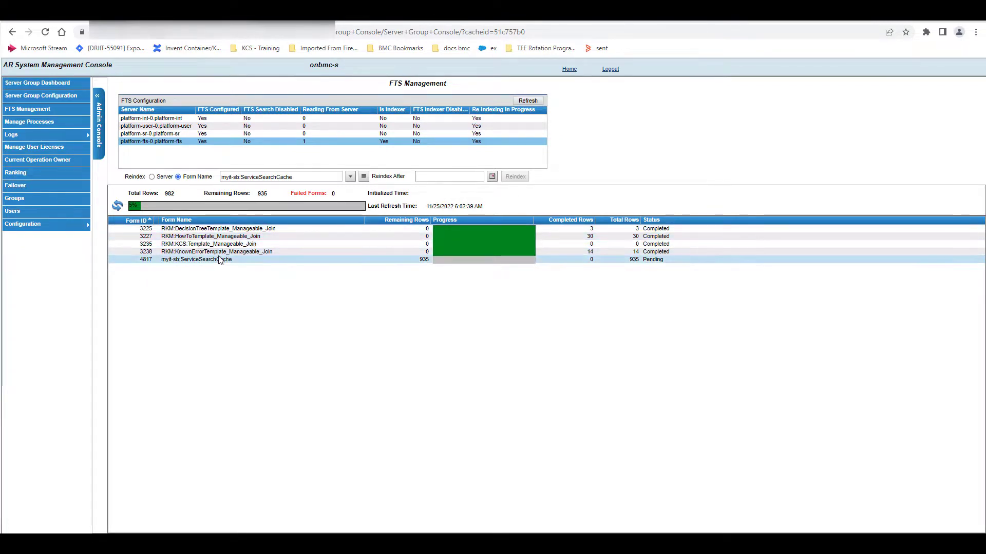
Step: Switch to Digital Workplace Catalog, close the service options, and open the application caches in the application settings
left_click(672, 19)
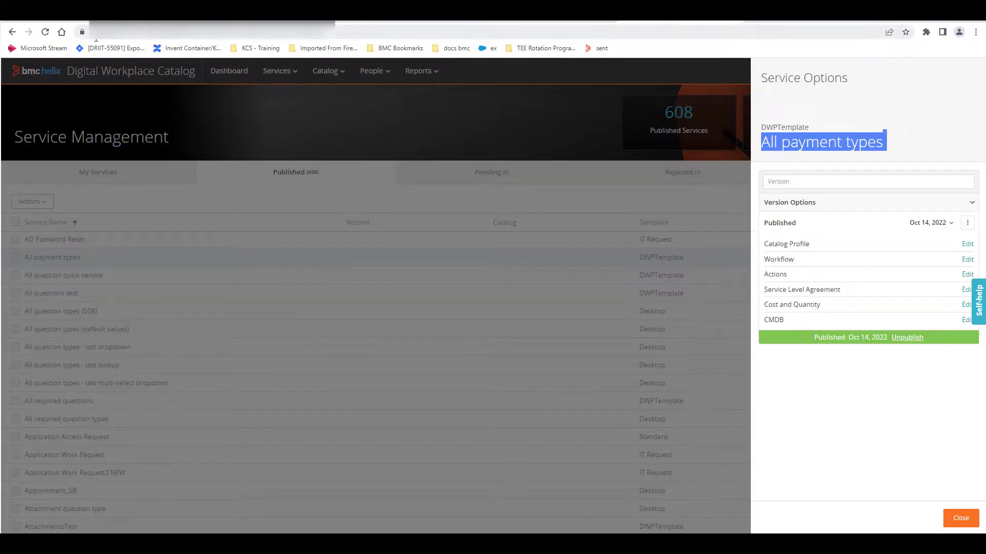
left_click(390, 142)
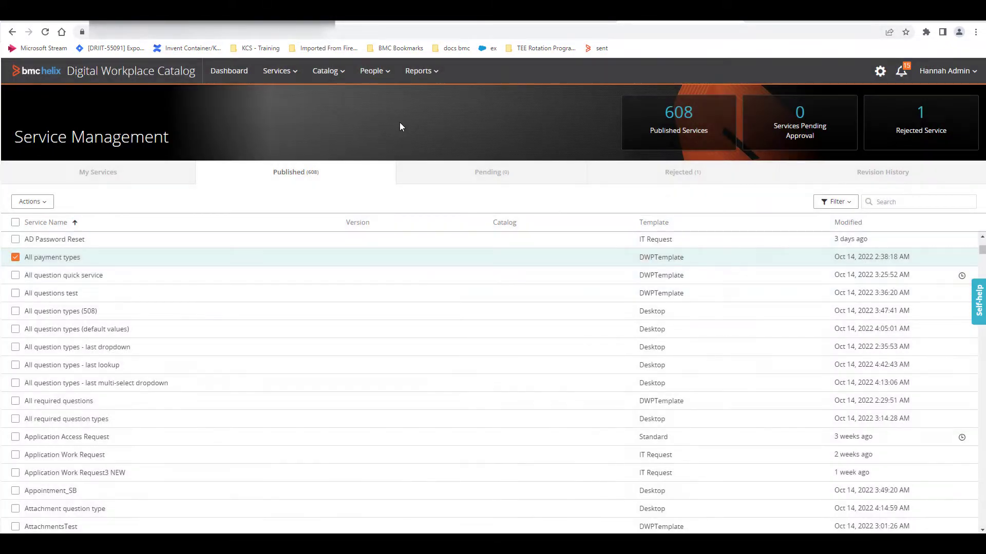
left_click(884, 73)
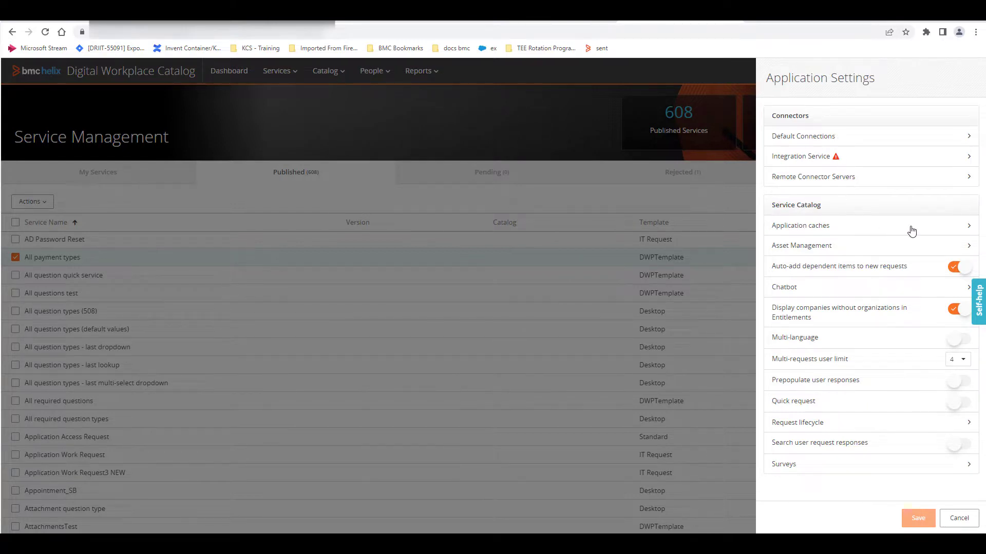
left_click(949, 229)
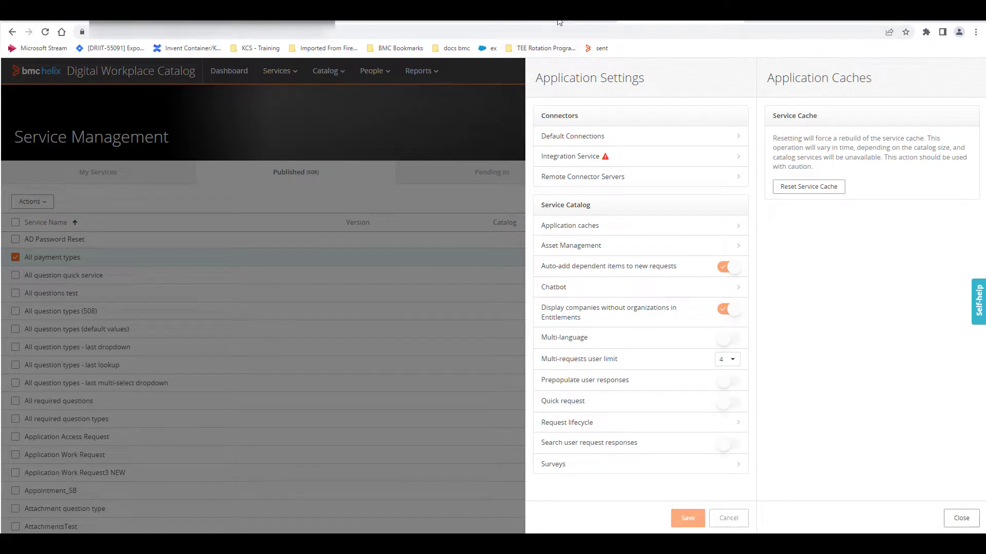
Step: Return to FTS Management in the AR System Management Console and refresh the reindexing progress of myit-sb:ServiceSearchCache
left_click(444, 22)
left_click(541, 20)
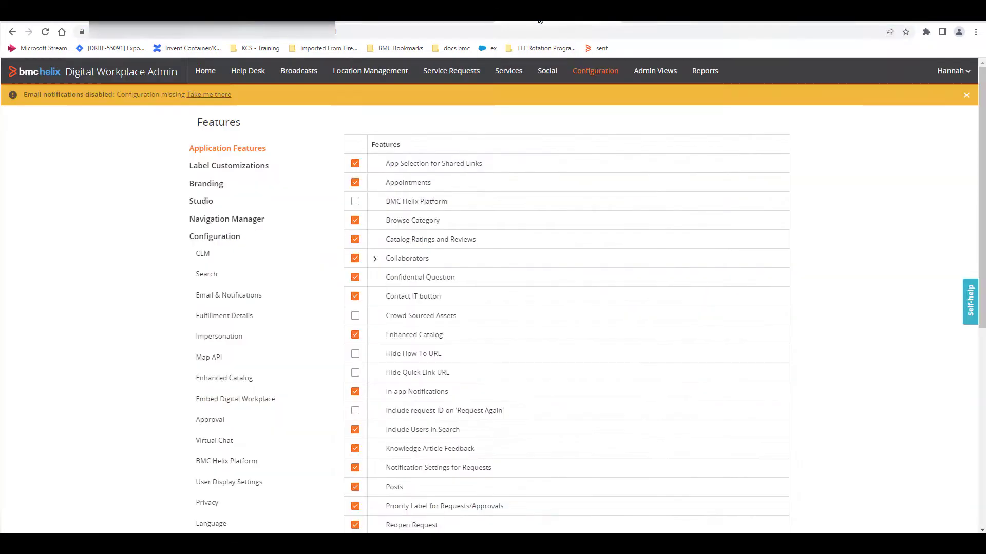
left_click(308, 21)
left_click(190, 22)
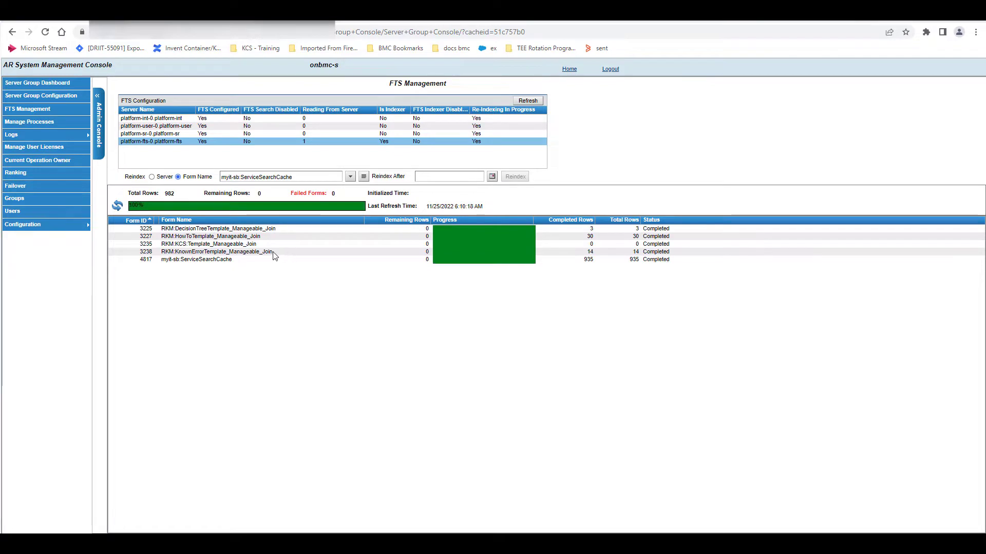
left_click(227, 261)
left_click(123, 204)
Step: Switch back to Digital Workplace Catalog and reset its service cache
left_click(664, 19)
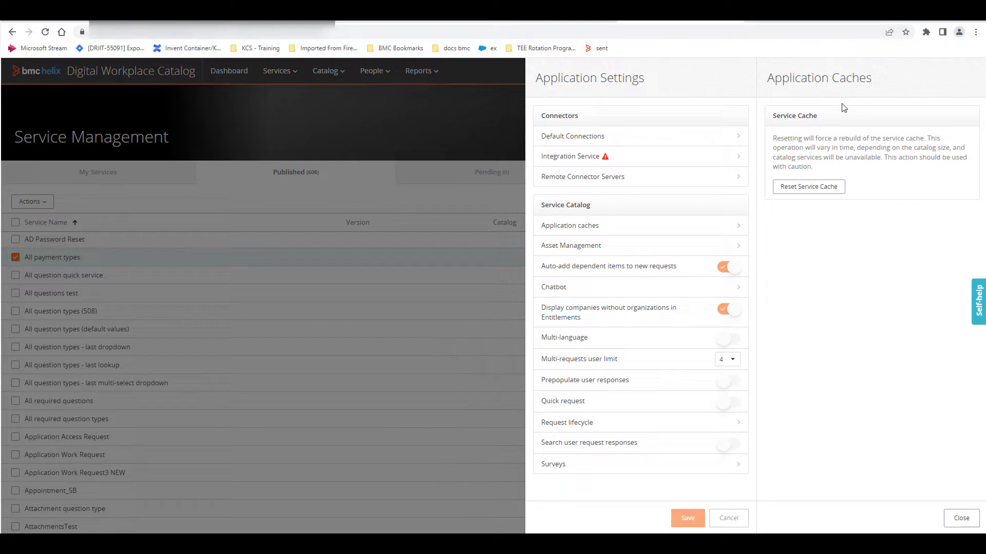
left_click(808, 197)
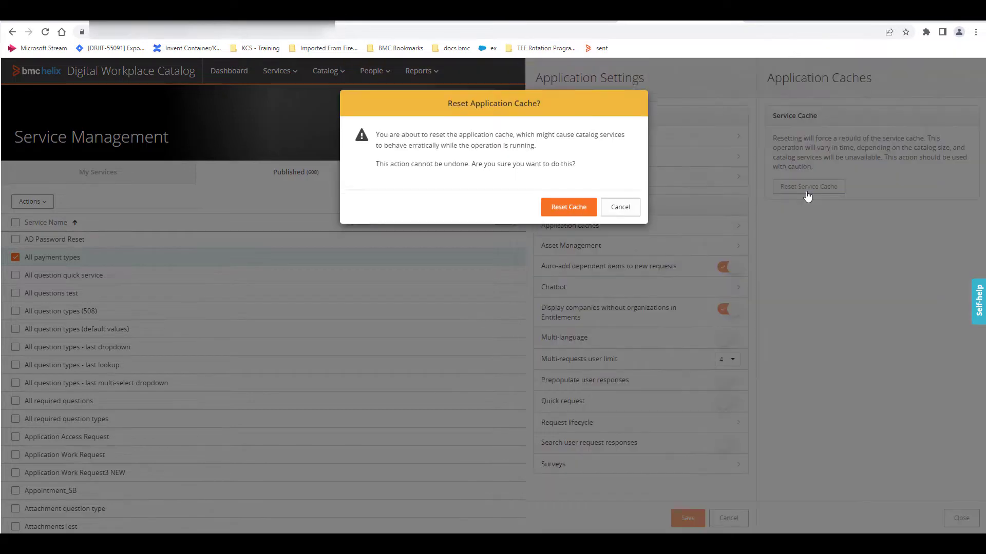
left_click(574, 217)
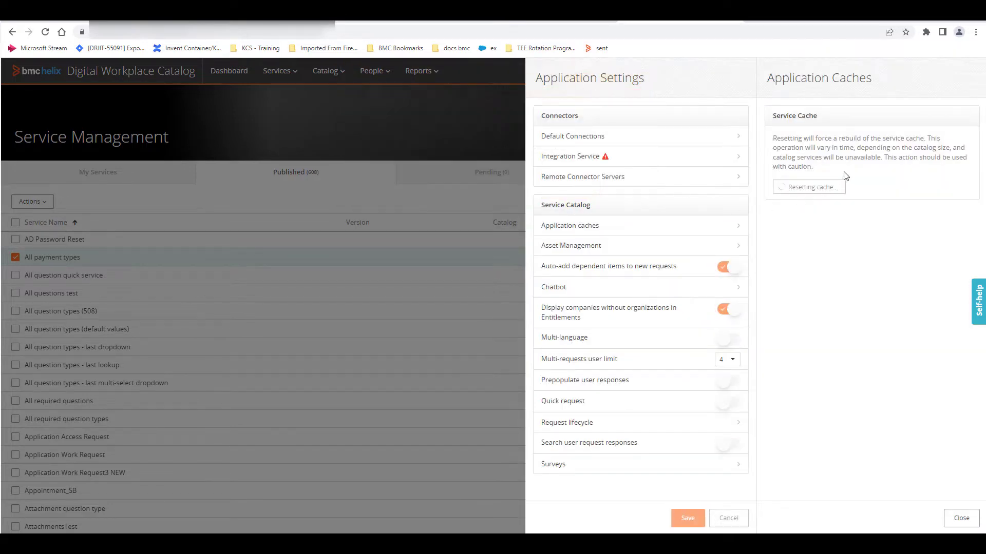